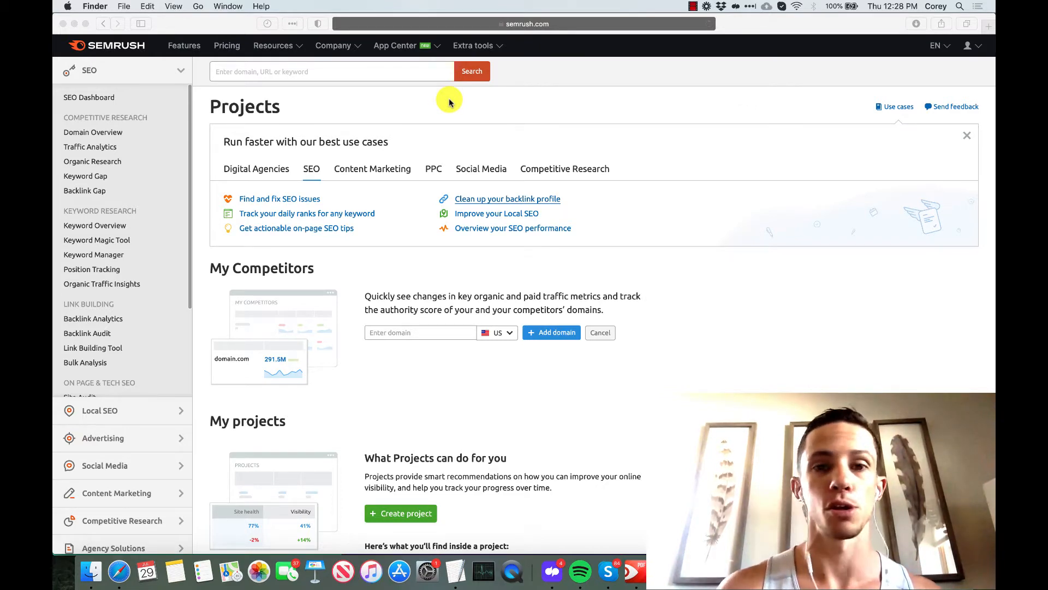
Look up the keyword "fishing boats" in Semrush's search and decline saving the site login to LastPass
left_click(419, 103)
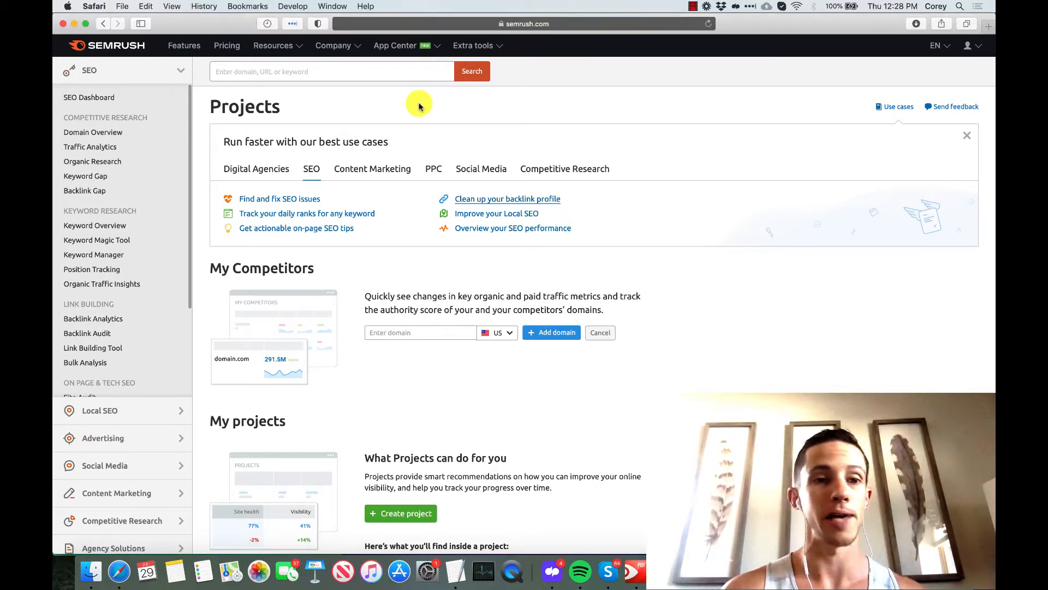
left_click(348, 74)
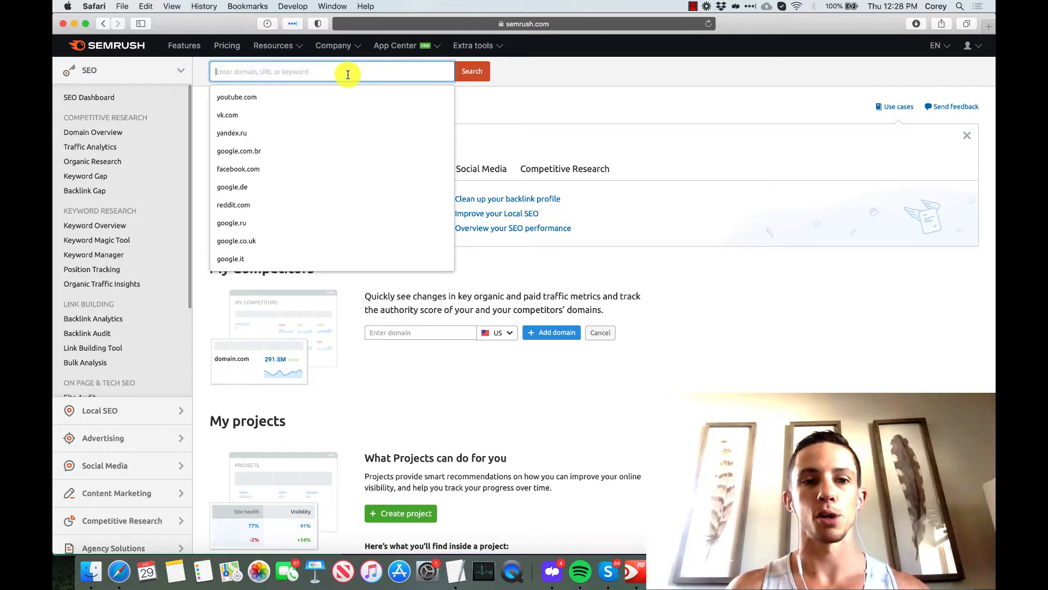
type("fishig")
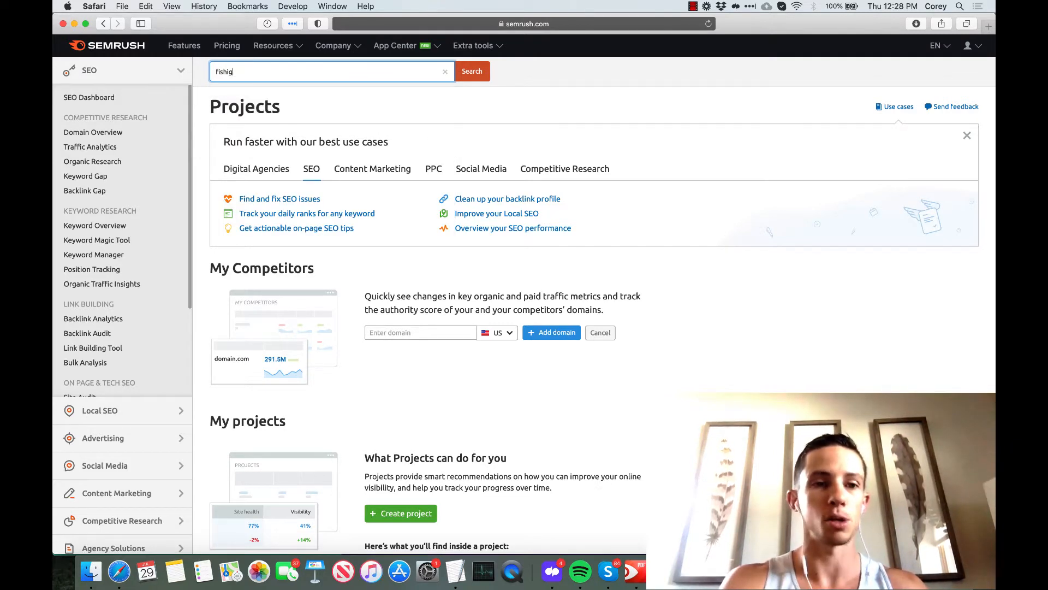
key("BackSpace")
type("ng boats")
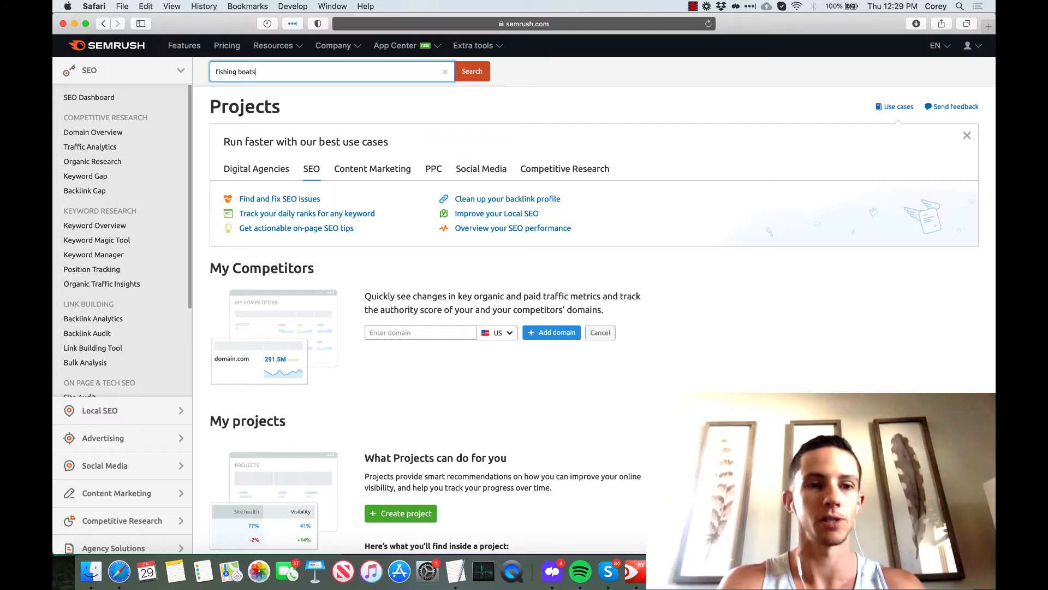
key("Return")
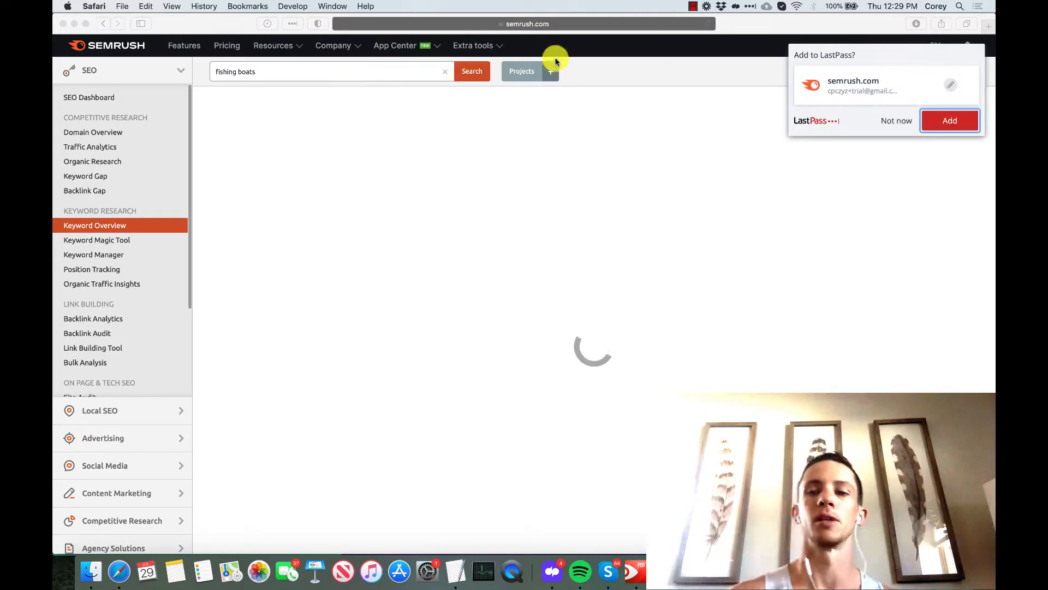
left_click(887, 123)
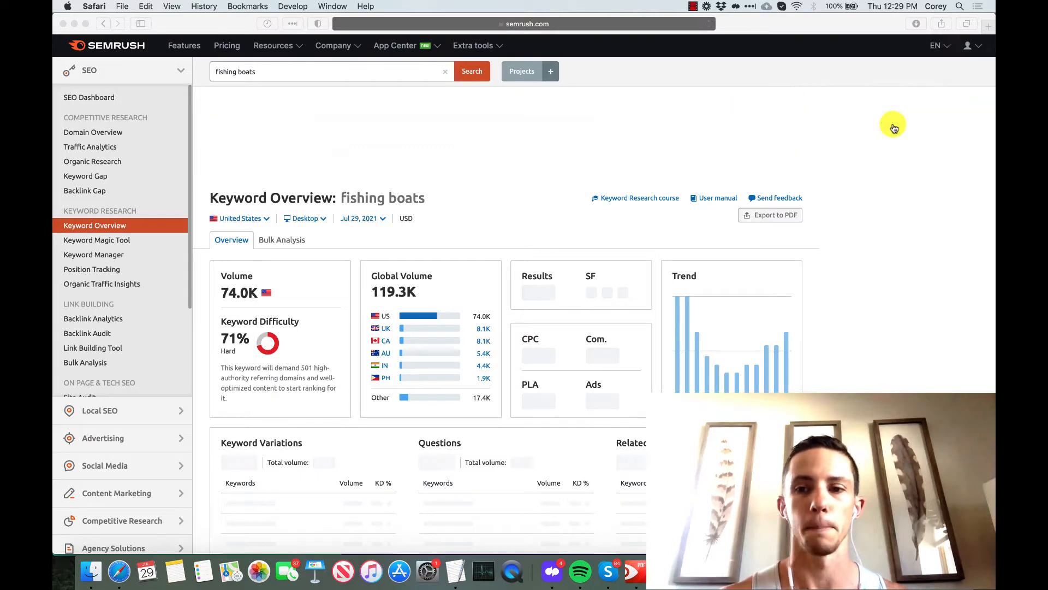
scroll(542, 127, "down", 2)
scroll(541, 127, "up", 2)
left_click(542, 127)
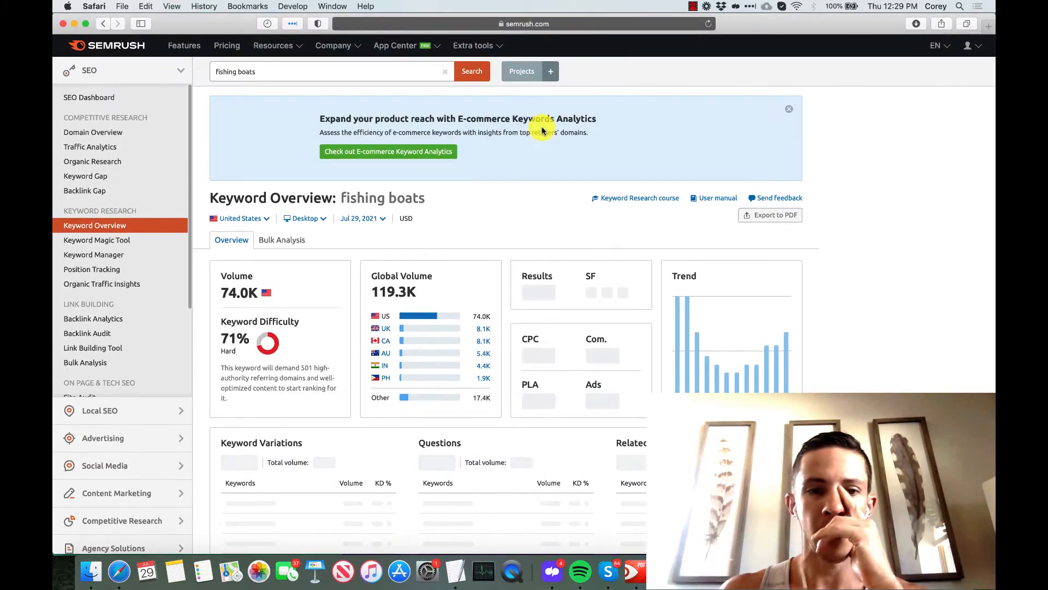
scroll(542, 130, "down", 2)
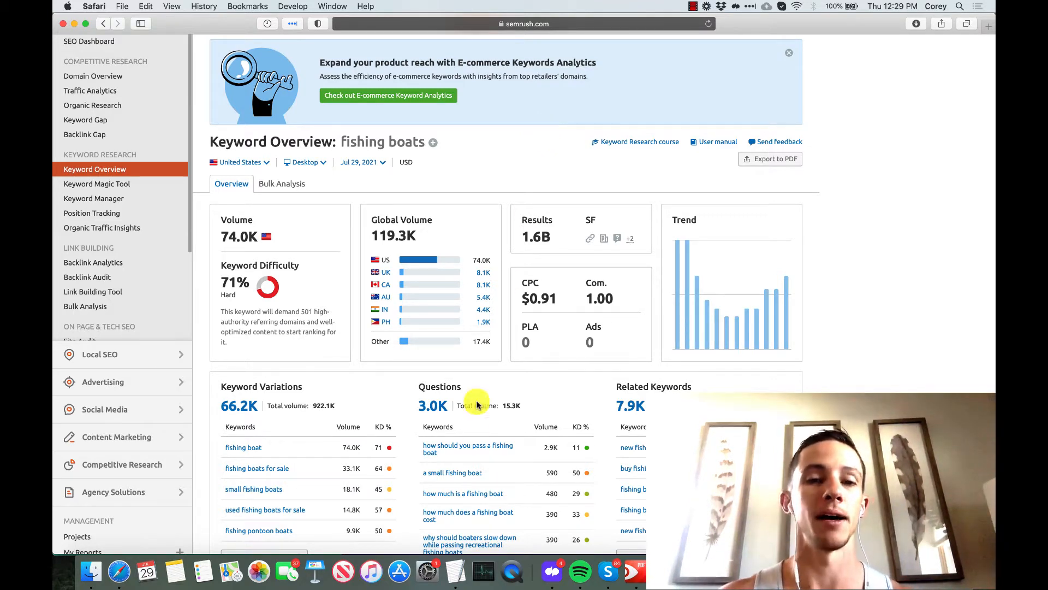
Switch to TextEdit with a new blank document open over the keyword overview
left_click(454, 578)
right_click(455, 577)
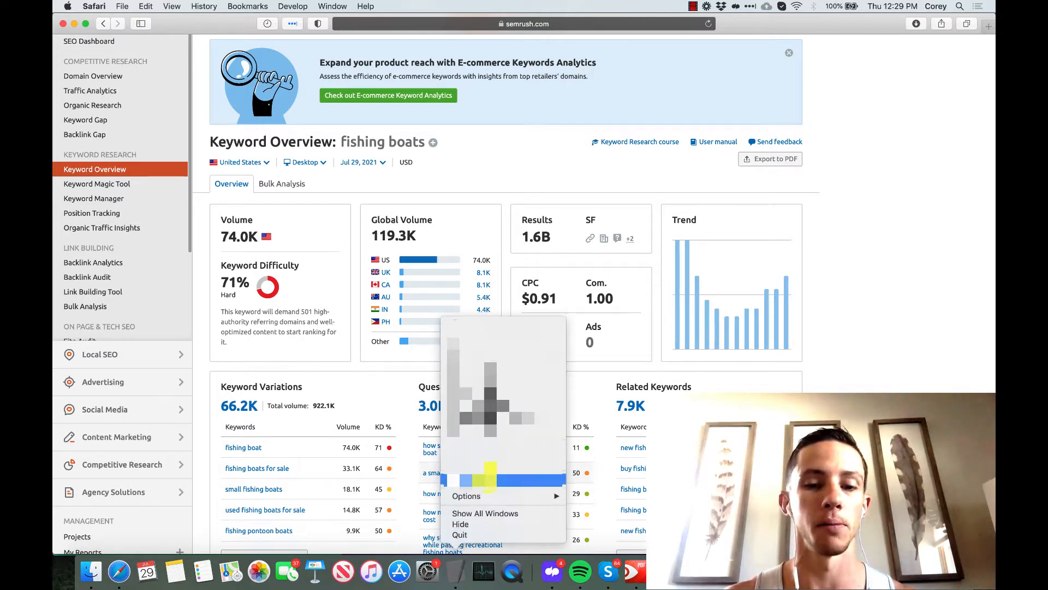
left_click(486, 478)
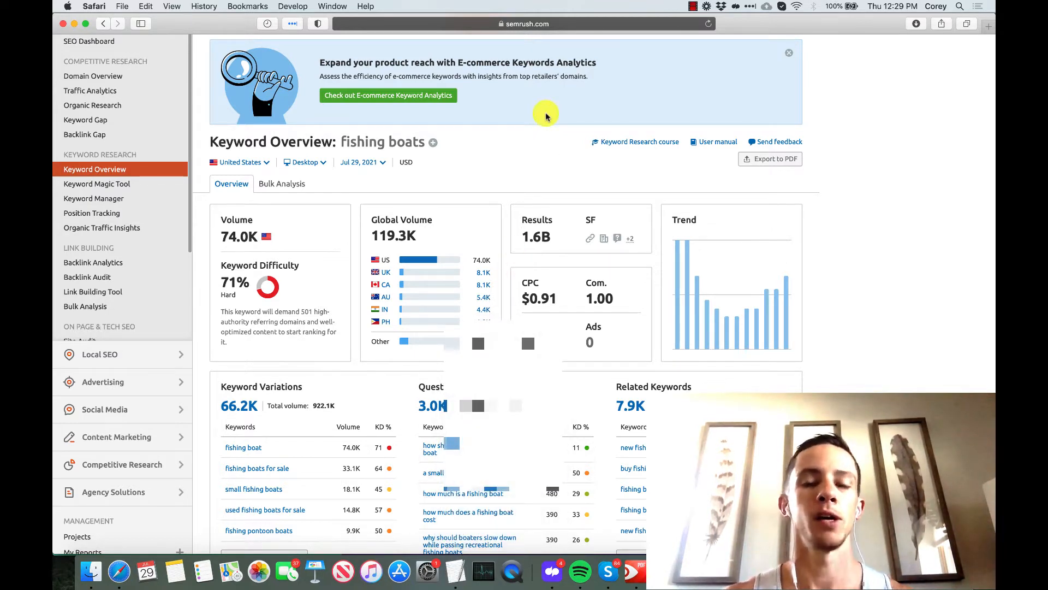
right_click(451, 580)
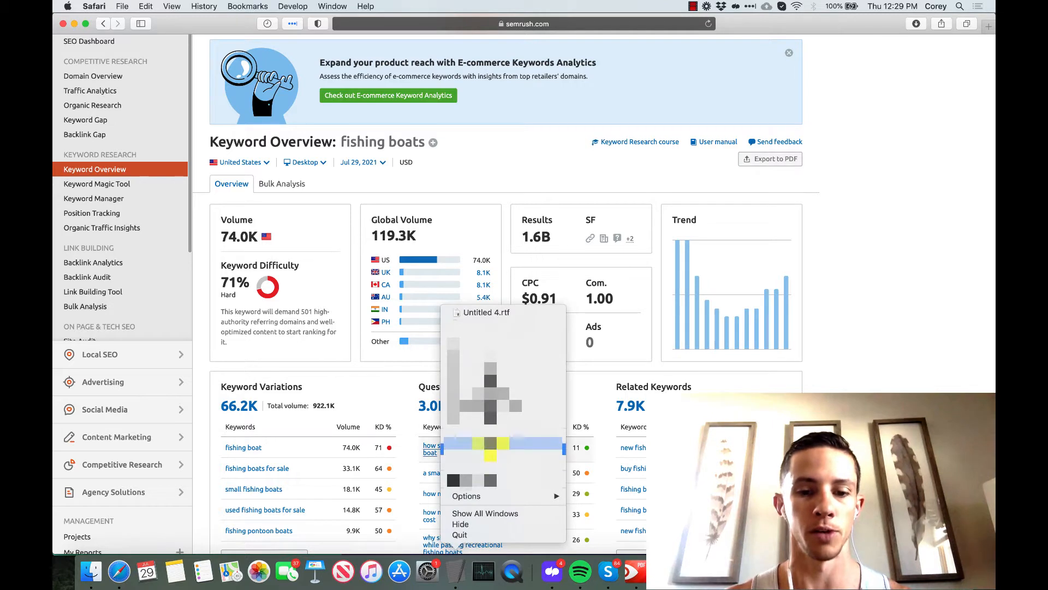
left_click(491, 444)
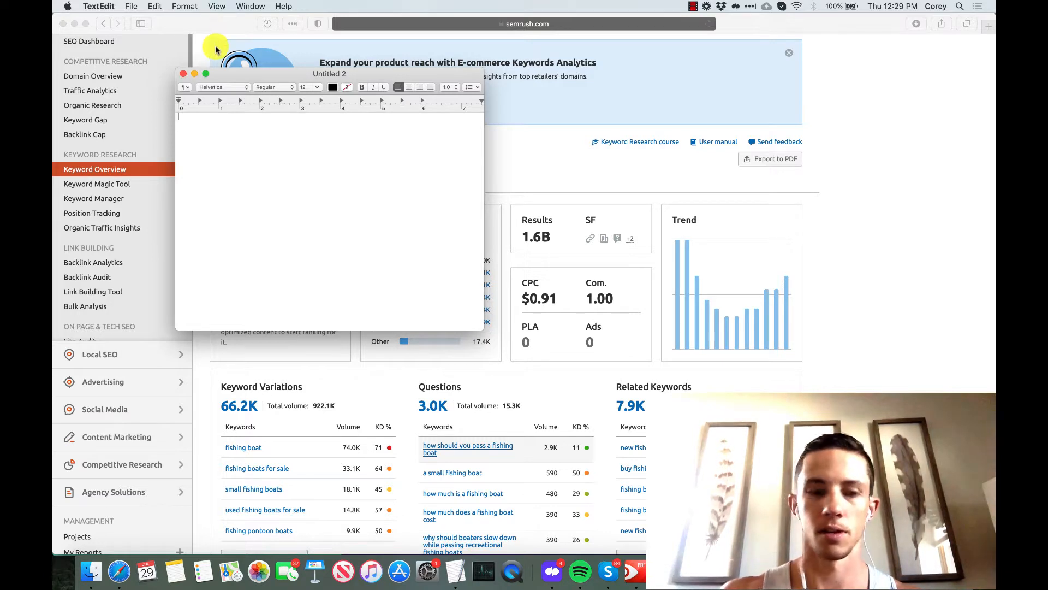
Zoom in on the blank document and move its window away from the volume and keyword difficulty figures
left_click(218, 5)
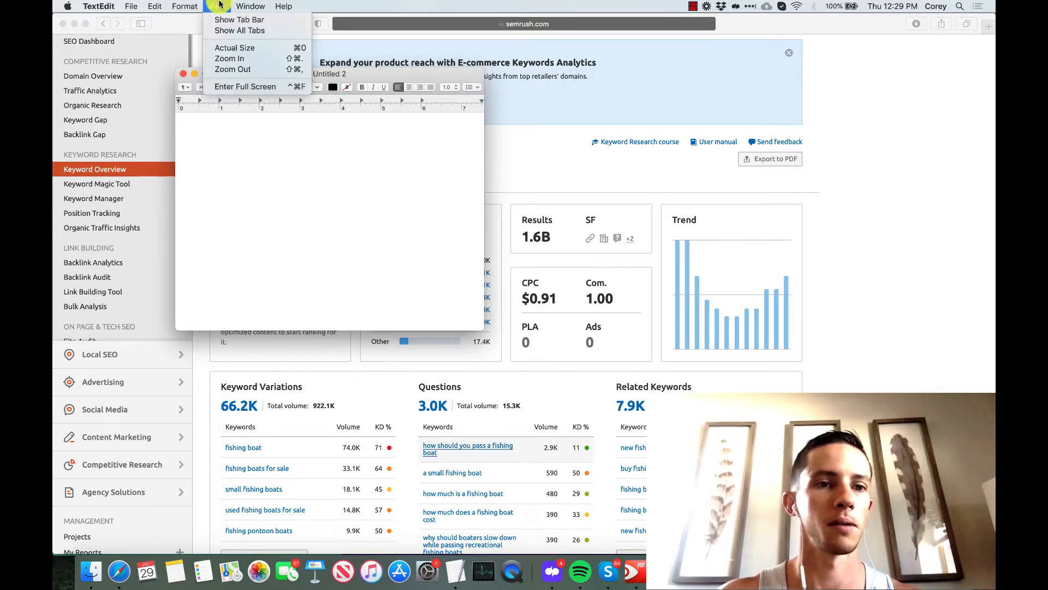
left_click(233, 58)
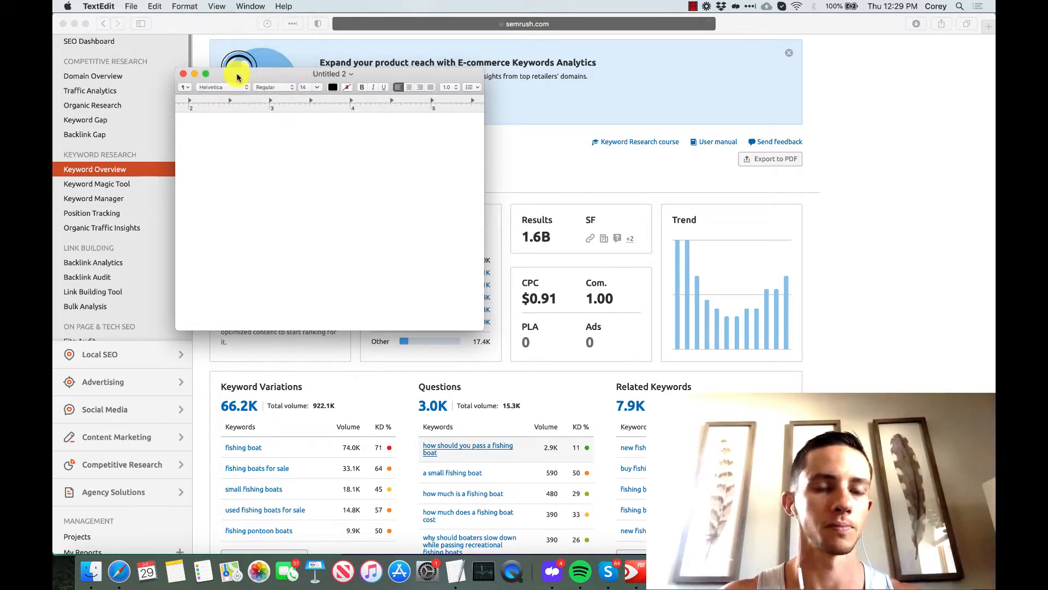
left_click_drag(237, 77, 584, 75)
scroll(552, 135, "left", 5)
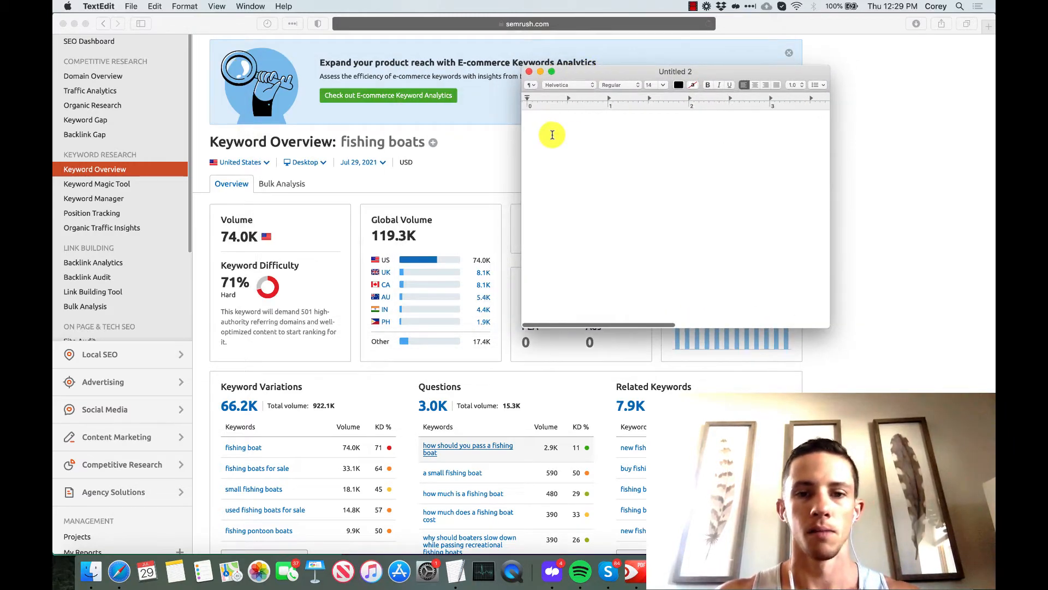
Write the heading "Pillar Content" on the first line of the blank document
type("Pill")
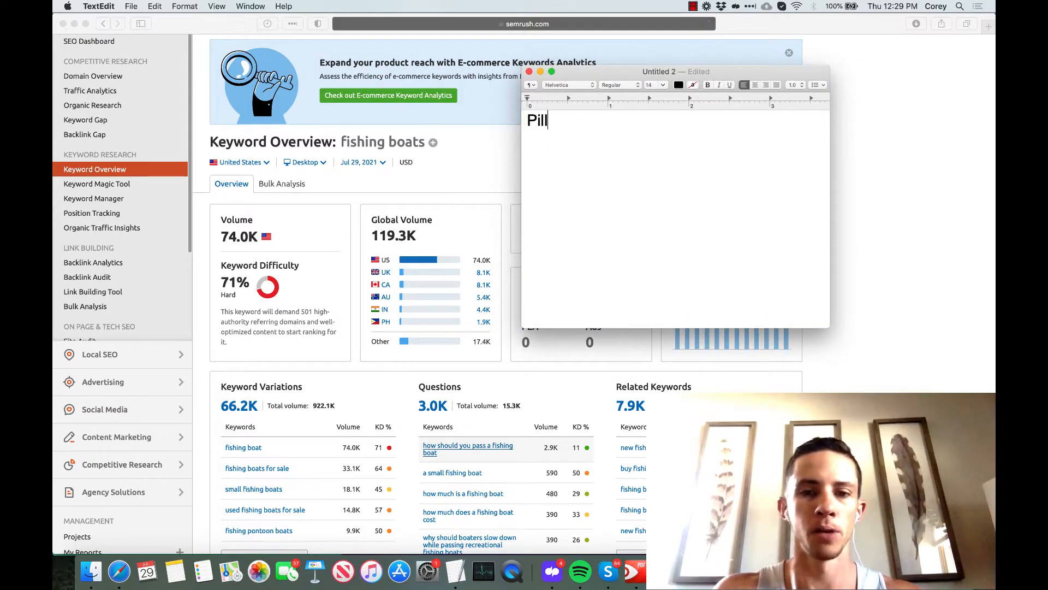
type("l")
key("BackSpace")
type("ar Cont")
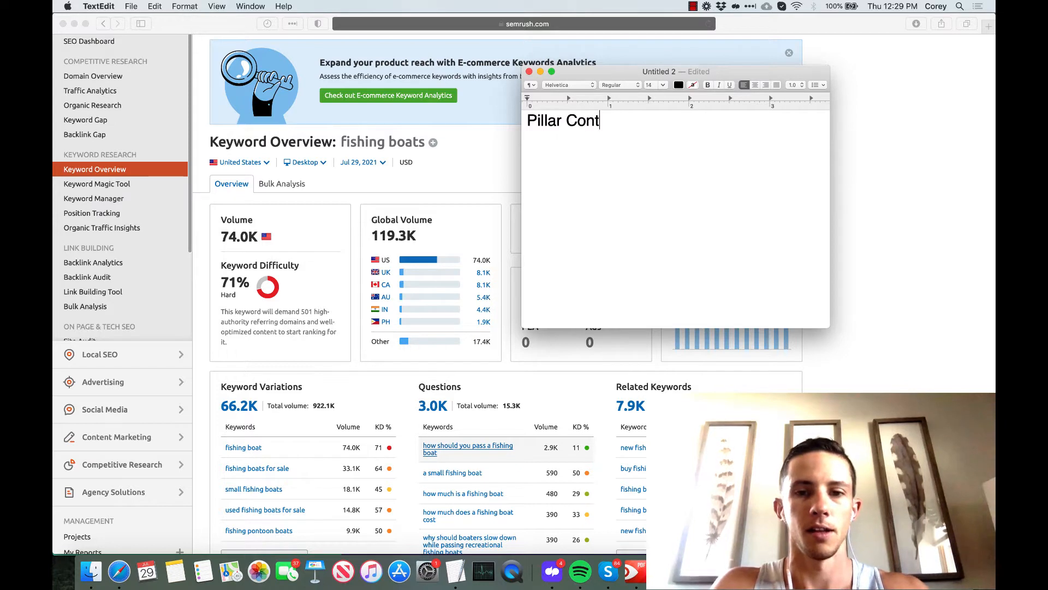
type("ent & C")
key("BackSpace")
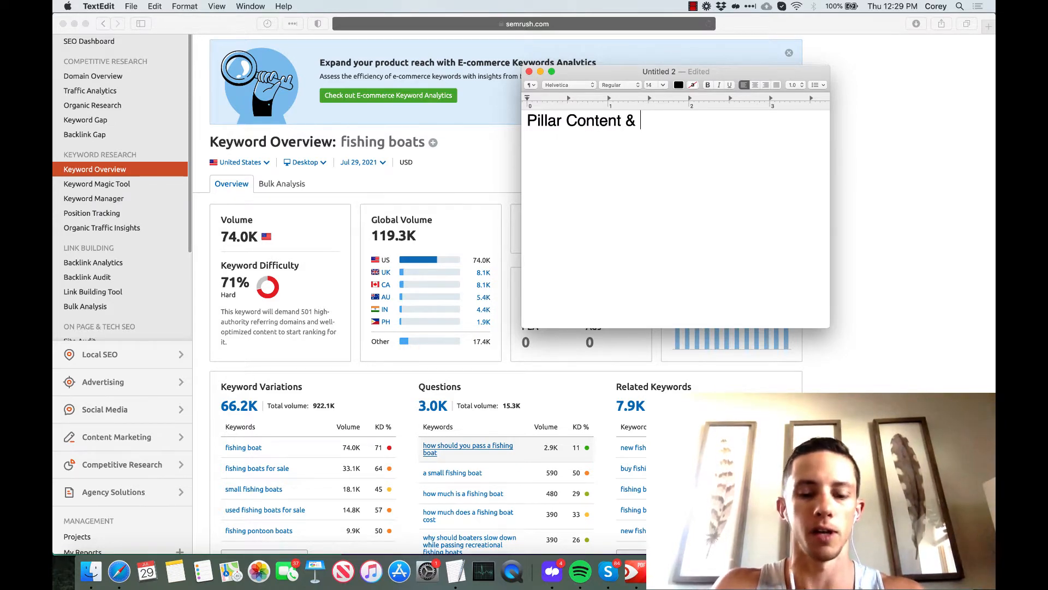
type("SUpp")
key("BackSpace")
key("BackSpace")
key("BackSpace")
key("BackSpace")
key("BackSpace")
key("BackSpace")
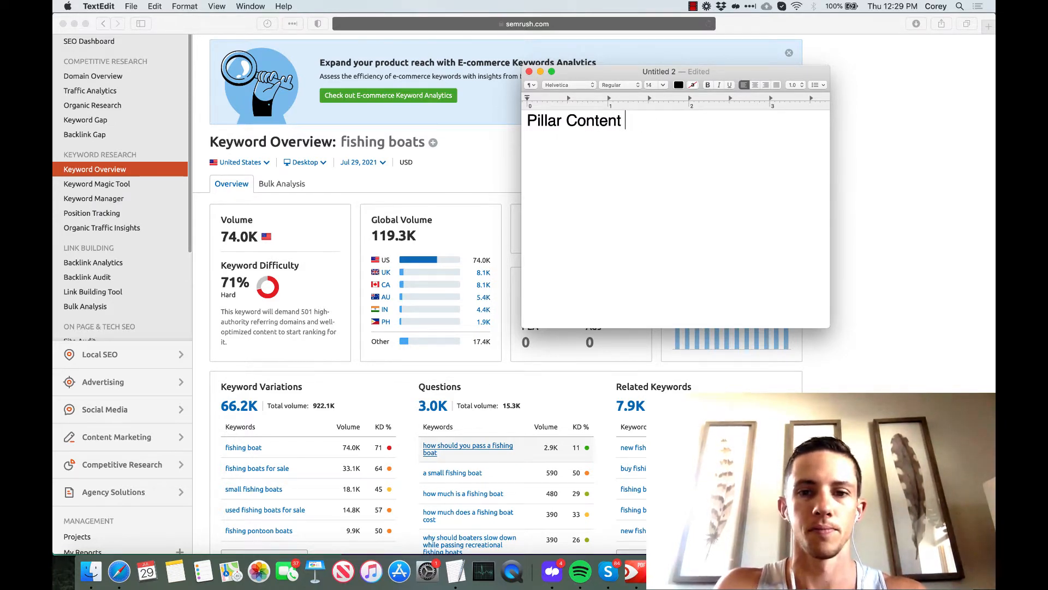
Add the heading "Supporting Content" below "Pillar Content", leaving empty space between the two headings
key("Return")
key("Return")
type("Sup")
key("BackSpace")
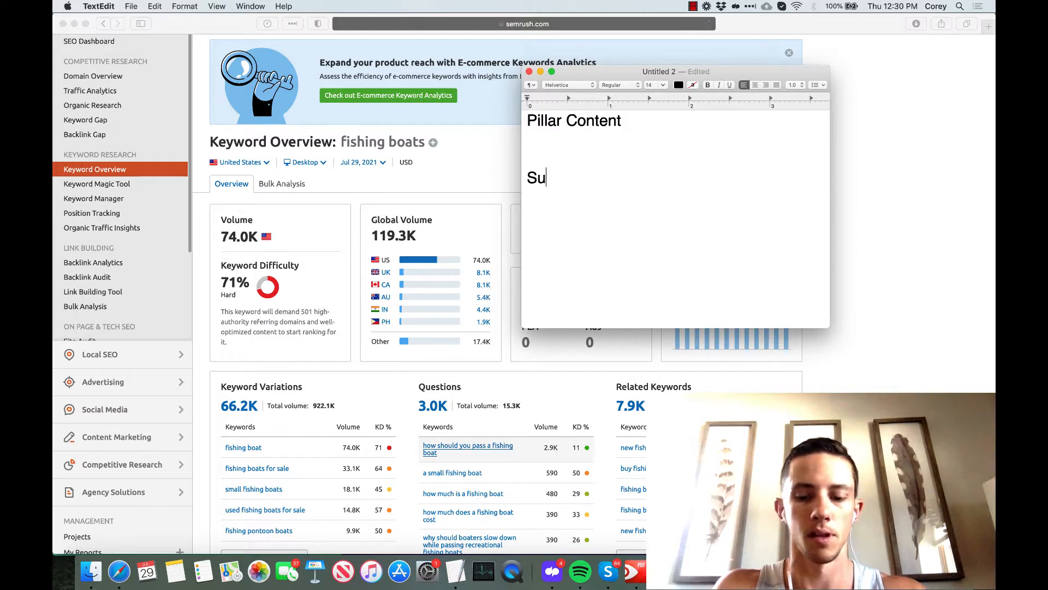
type("pporting ")
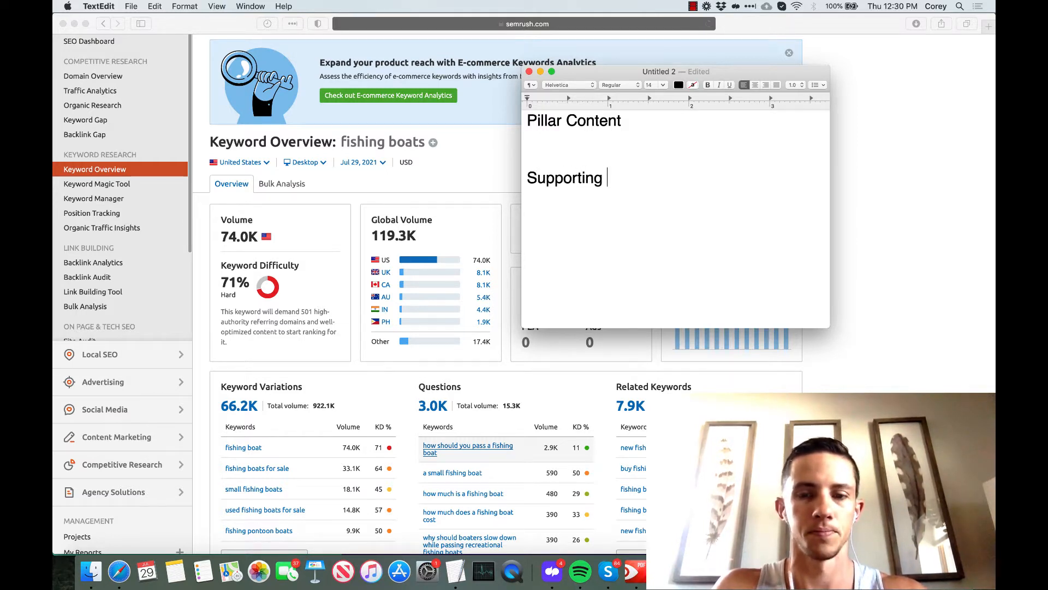
type("Content")
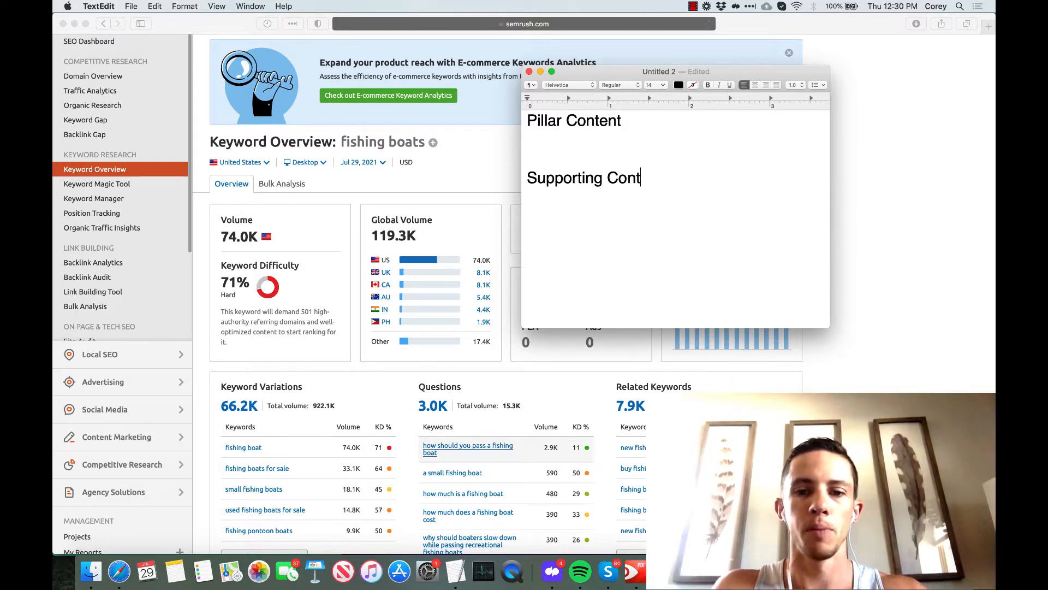
left_click(637, 123)
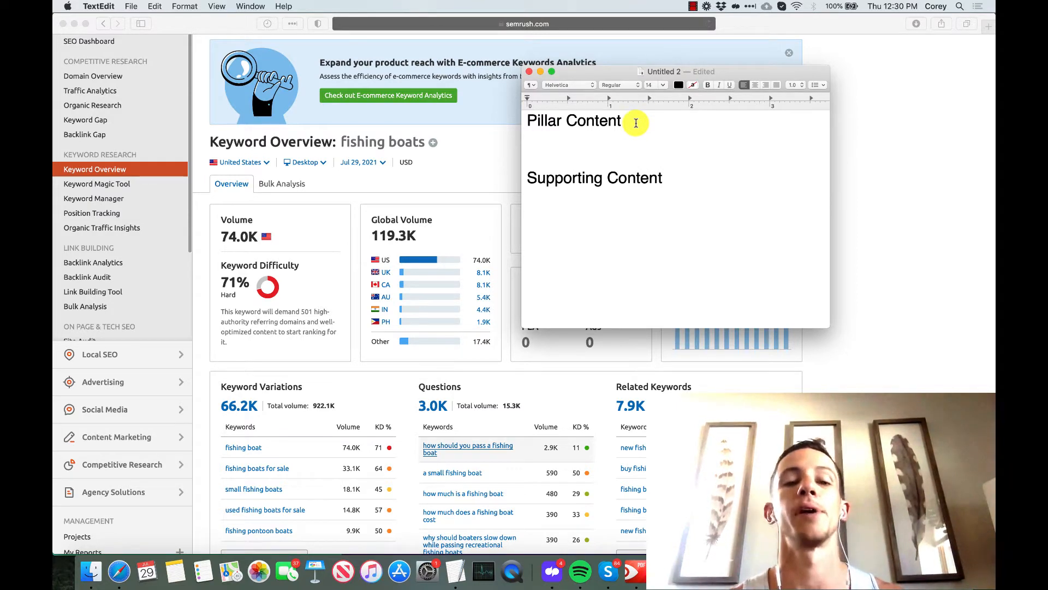
left_click(669, 182)
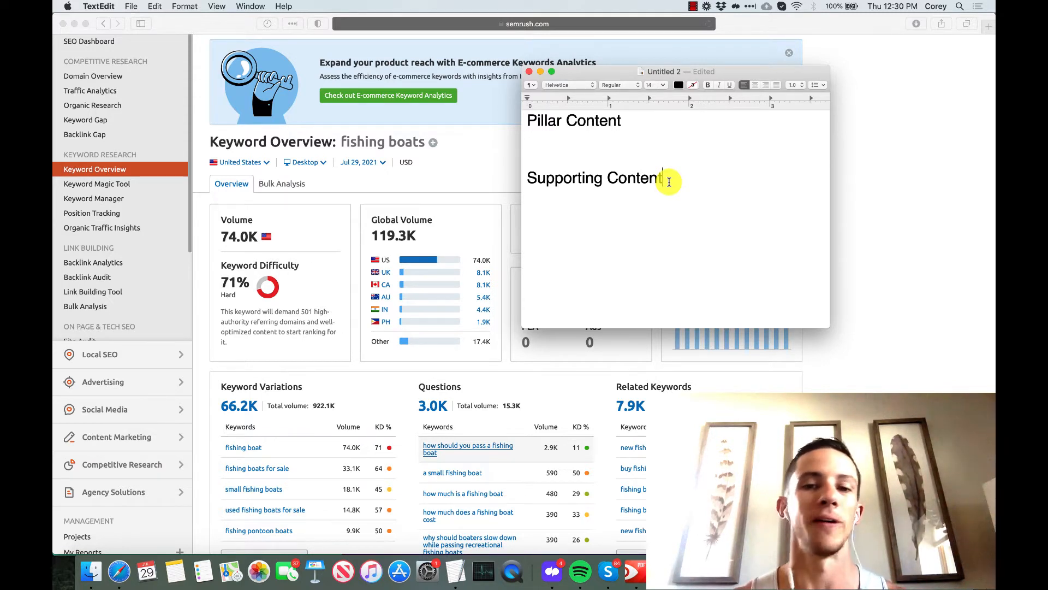
left_click(658, 124)
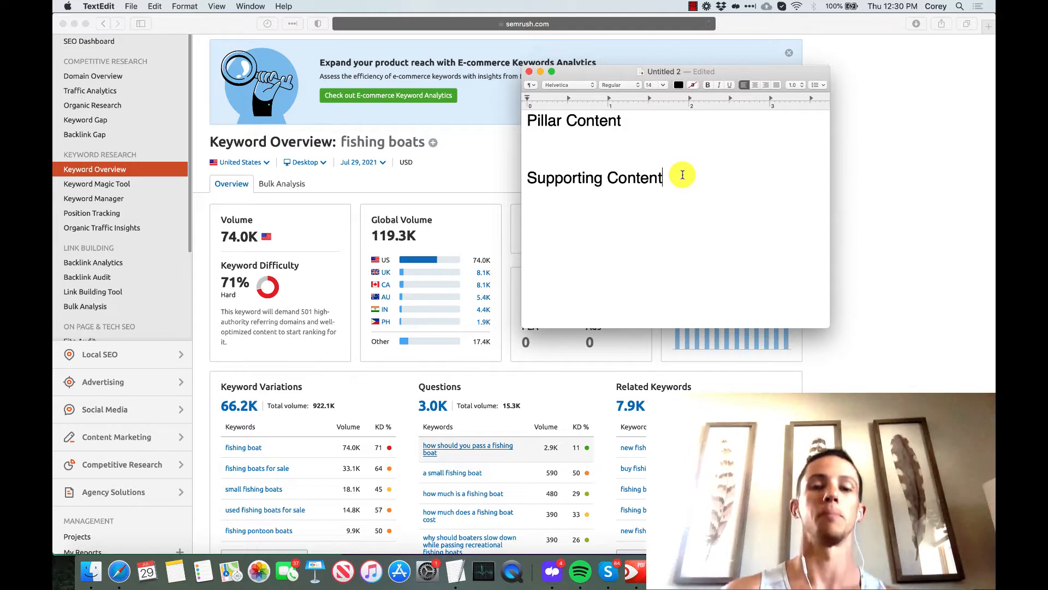
left_click(637, 123)
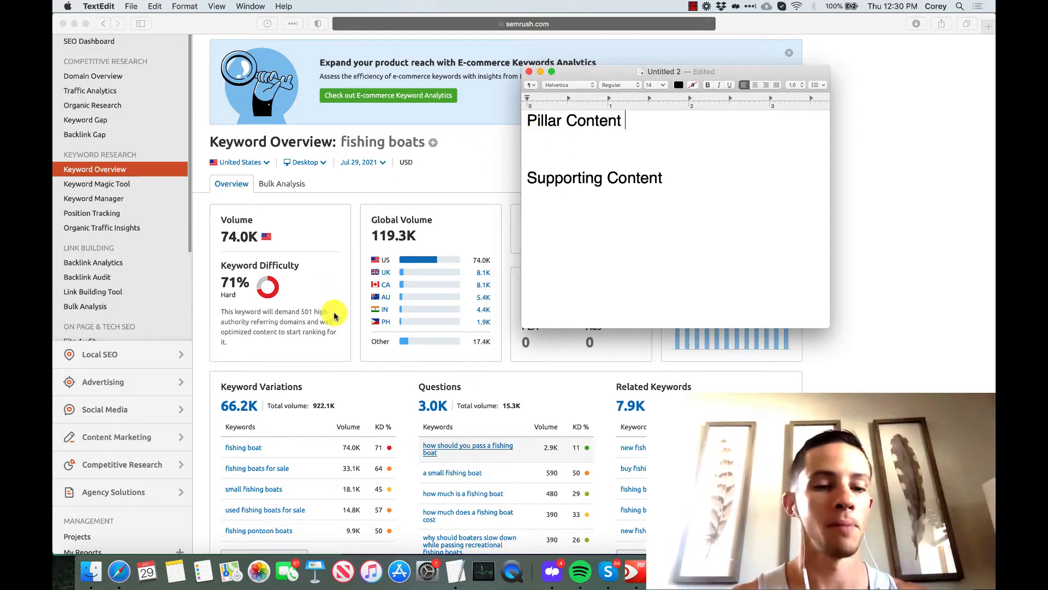
Return to Semrush and open the full list of keyword variations for "fishing boats"
scroll(334, 312, "down", 1)
scroll(328, 207, "down", 5)
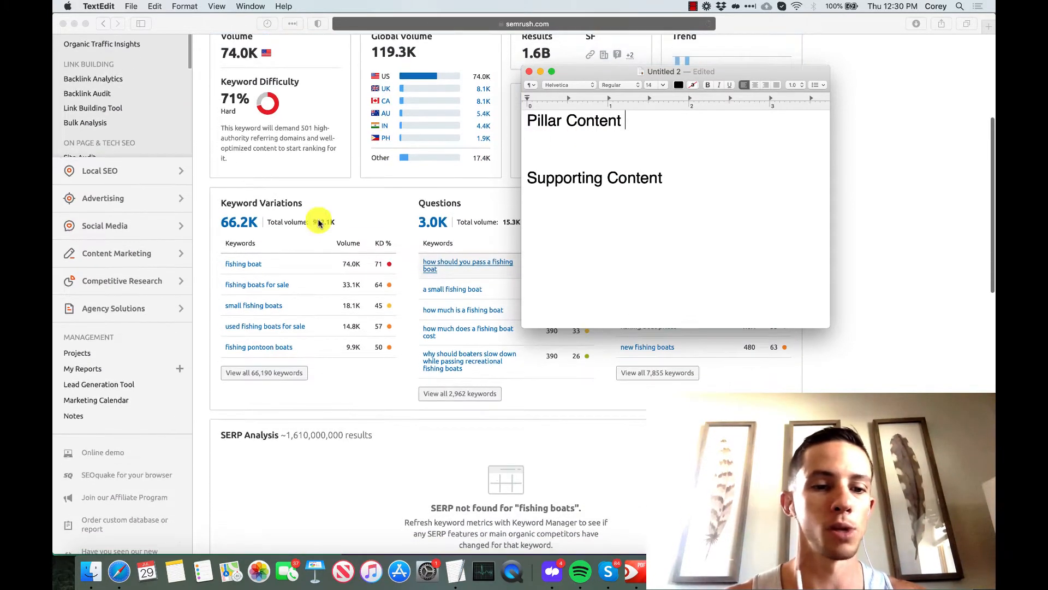
left_click(239, 375)
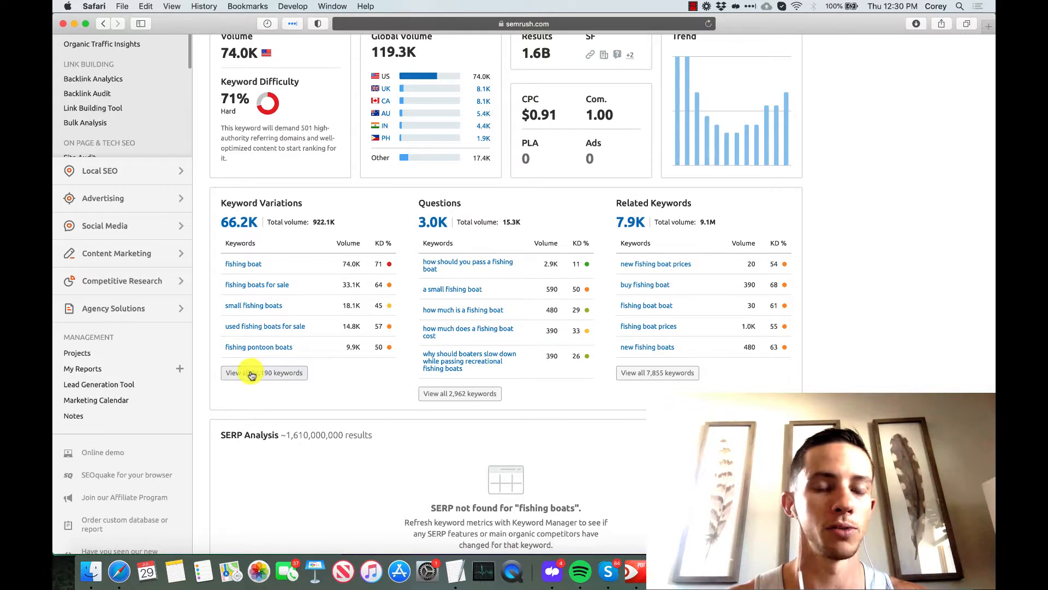
left_click(243, 373)
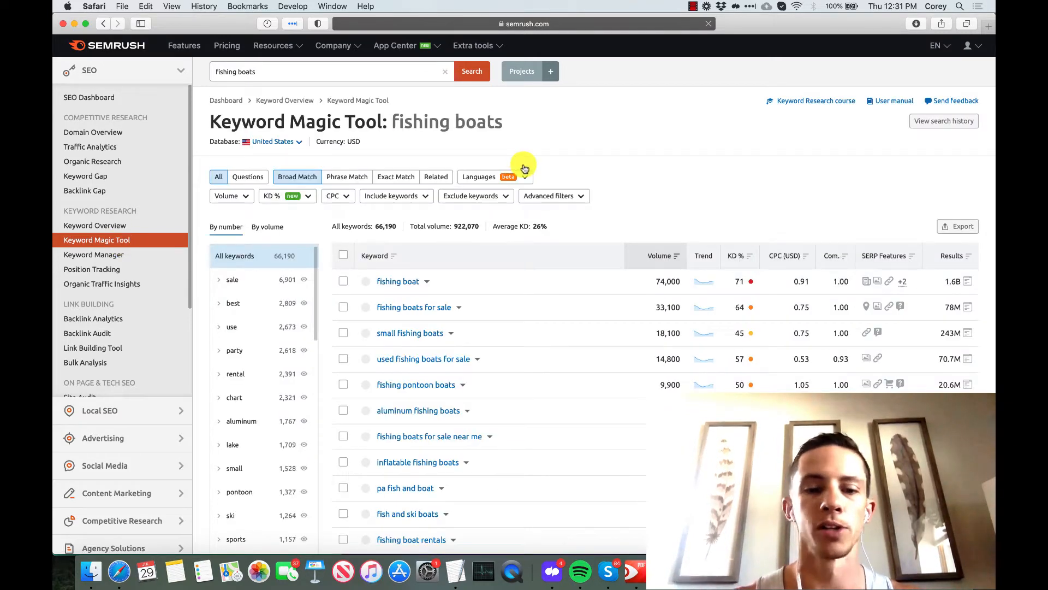
Select the keywords "small fishing boats", "fishing pontoon boats" and "aluminum fishing boats" in the keyword list
scroll(672, 164, "down", 2)
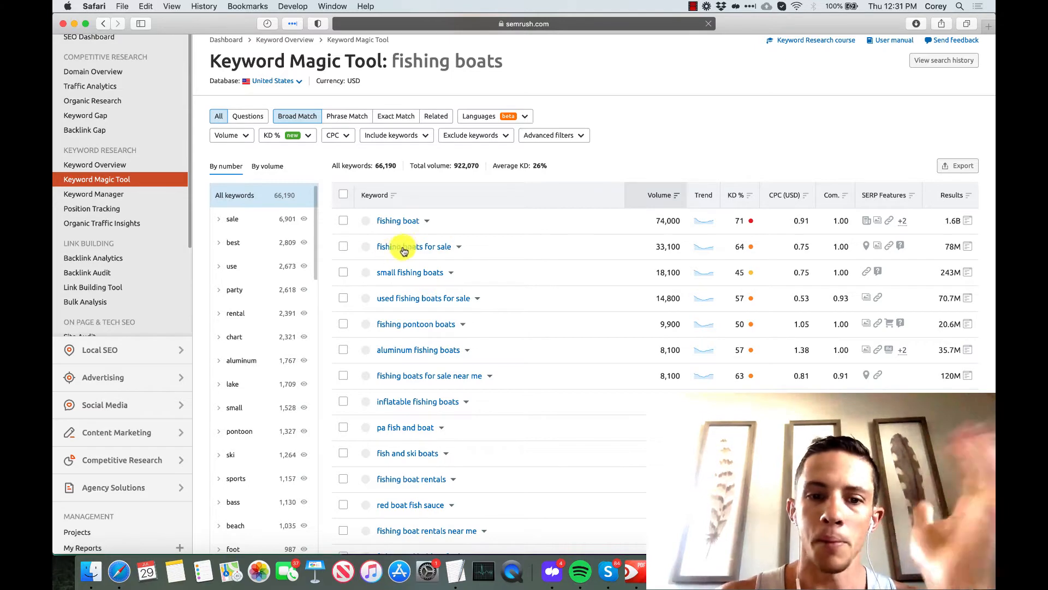
left_click(343, 272)
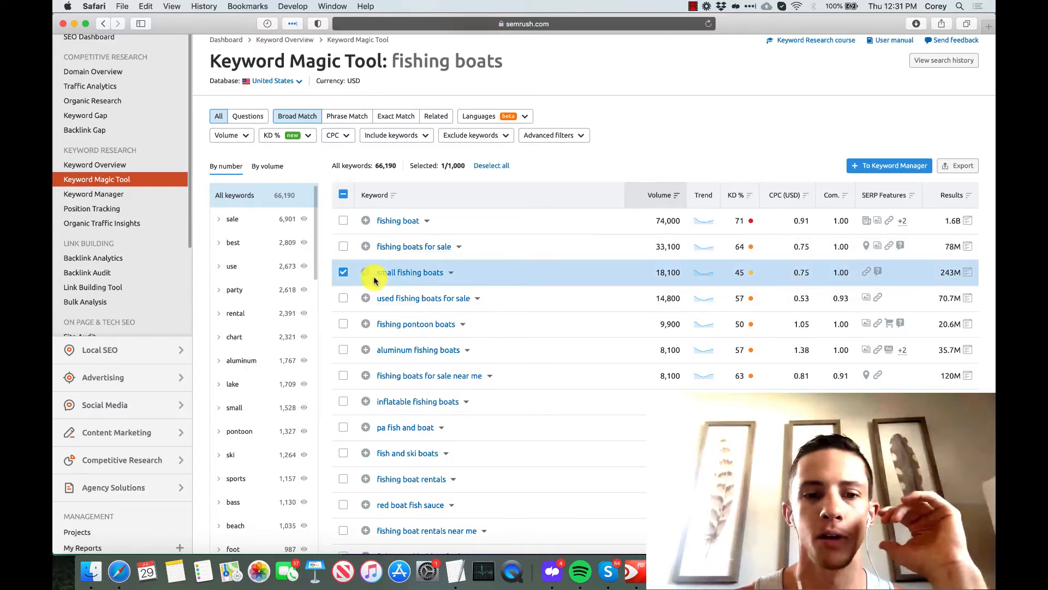
left_click(343, 325)
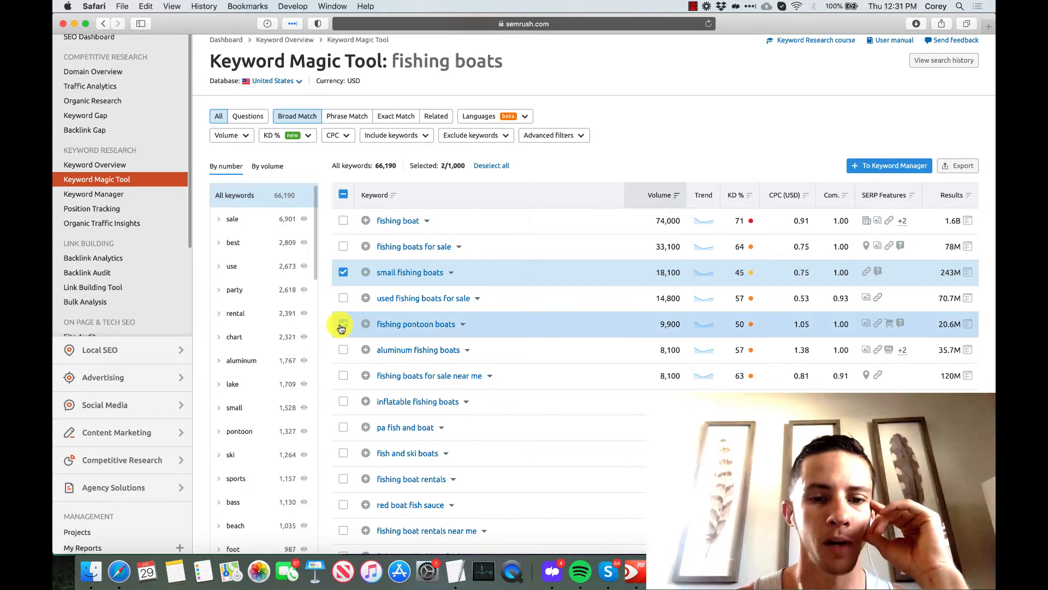
scroll(344, 317, "down", 2)
left_click(344, 305)
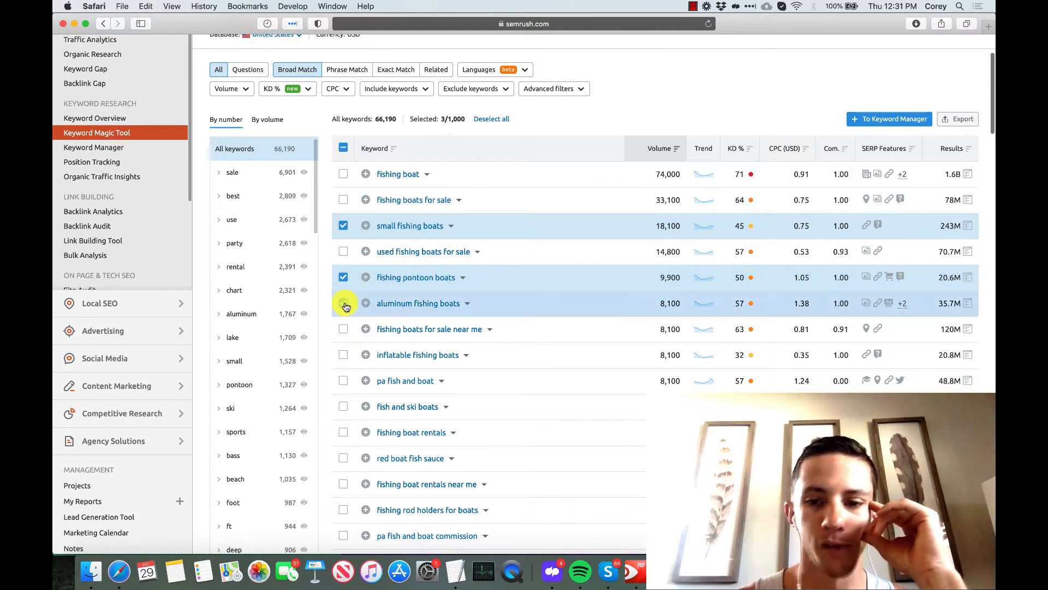
scroll(437, 312, "down", 3)
scroll(436, 308, "down", 2)
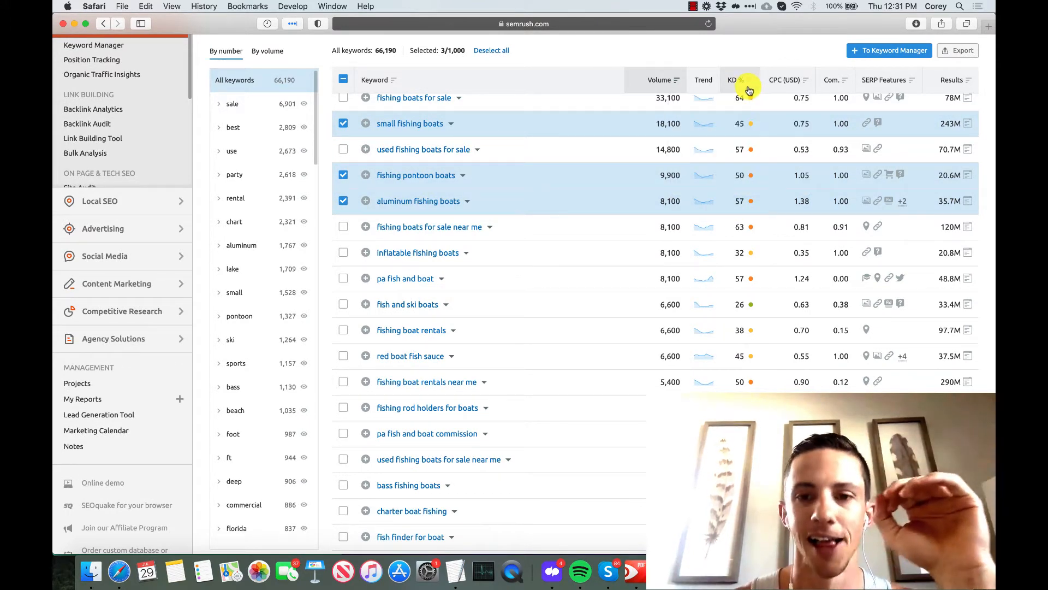
mouse_move(746, 88)
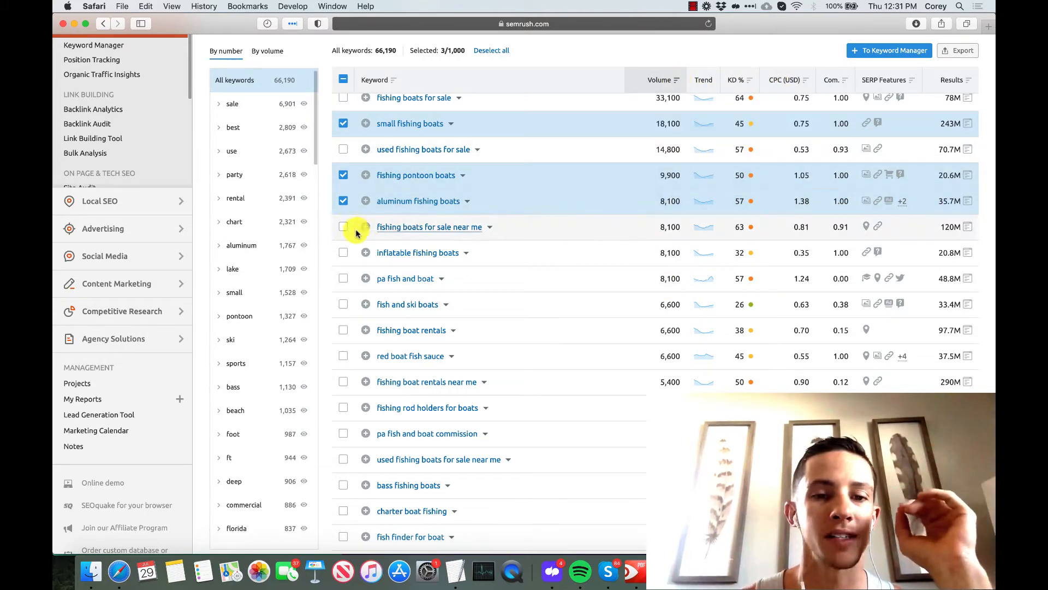
Select the keywords "inflatable fishing boats", "fish and ski boats", "fishing boat rentals" and "fishing rod holders for boats"
left_click(343, 254)
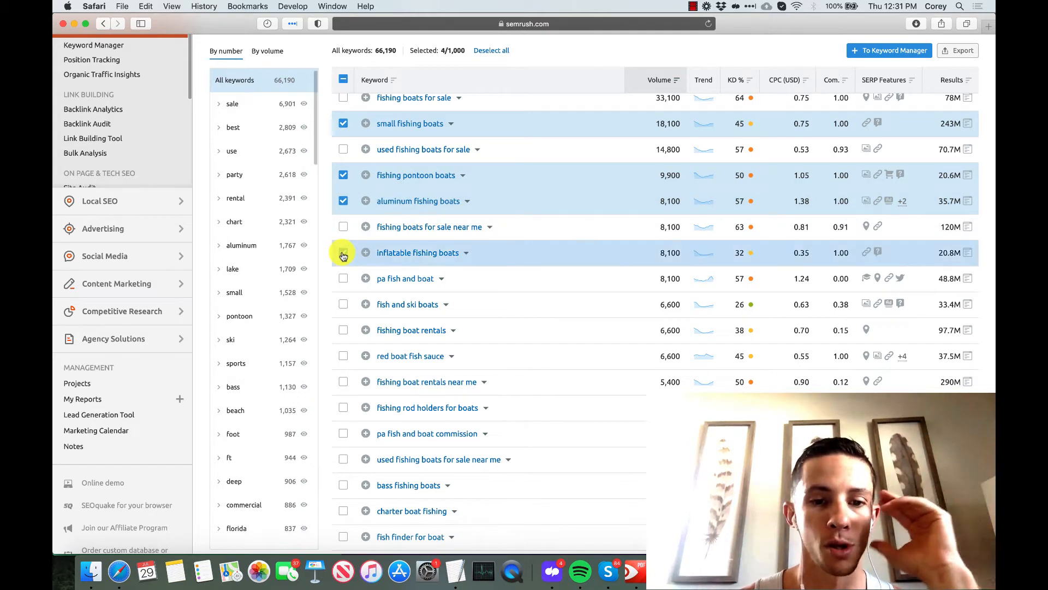
scroll(343, 255, "down", 2)
left_click(343, 254)
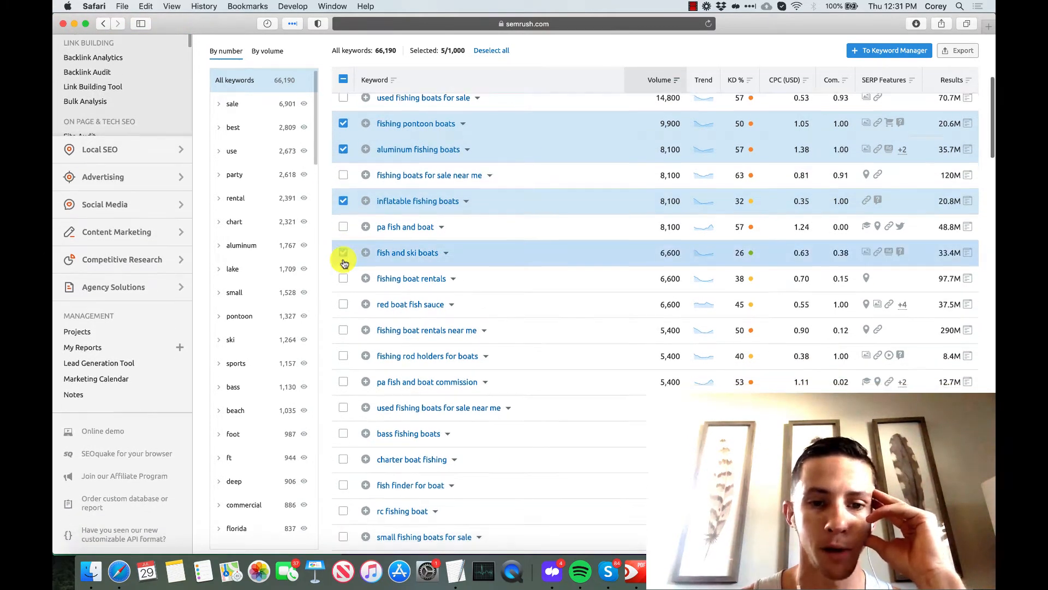
scroll(344, 263, "down", 2)
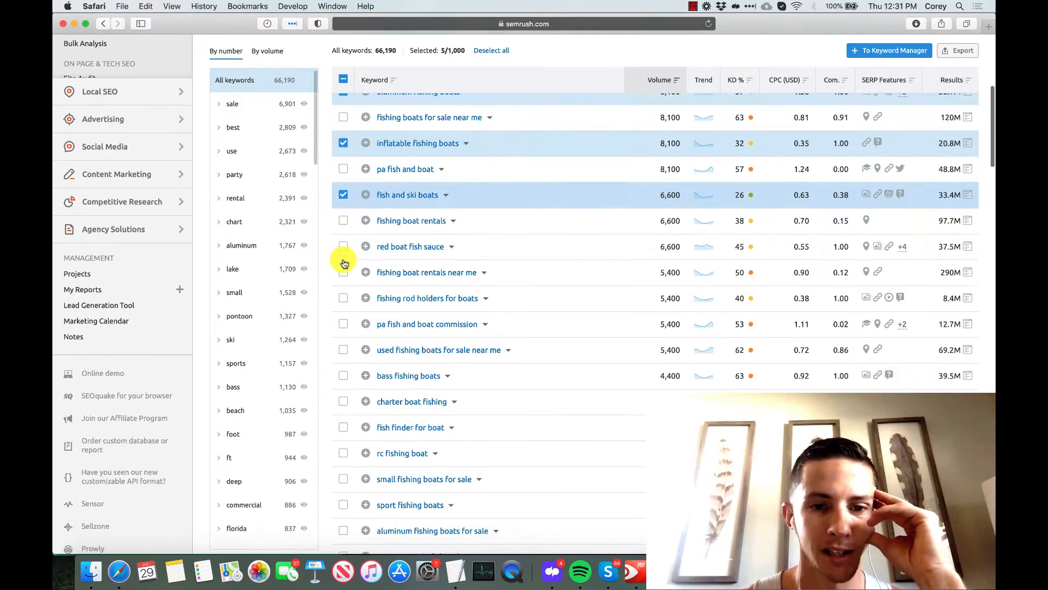
left_click(344, 222)
scroll(344, 225, "down", 2)
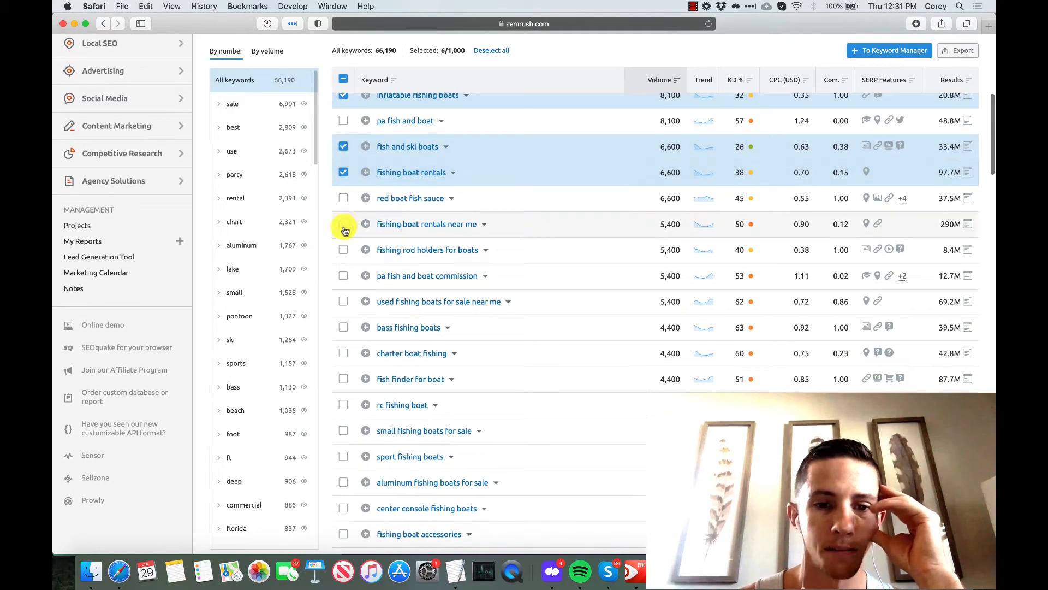
left_click(343, 251)
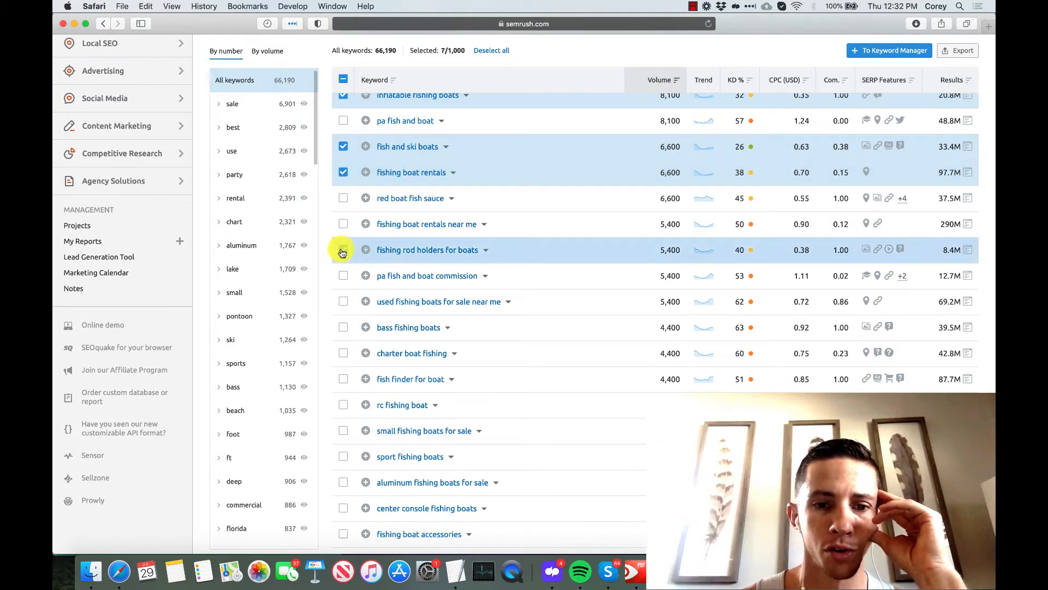
Add "bass fishing boats" and "fish finder for boat" to the selection and deselect "fishing boat rentals"
scroll(342, 252, "down", 3)
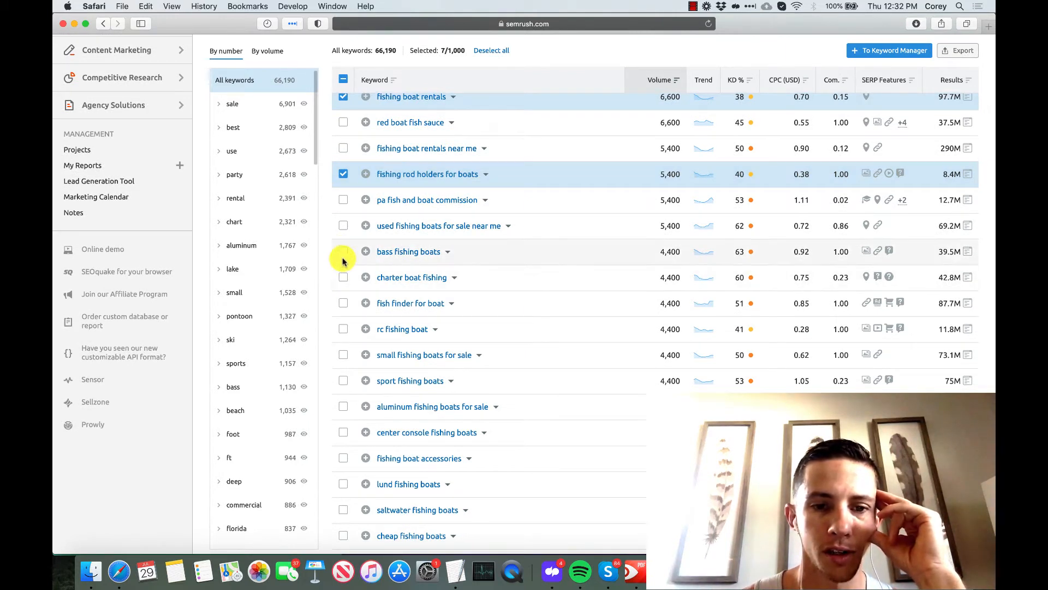
left_click(343, 252)
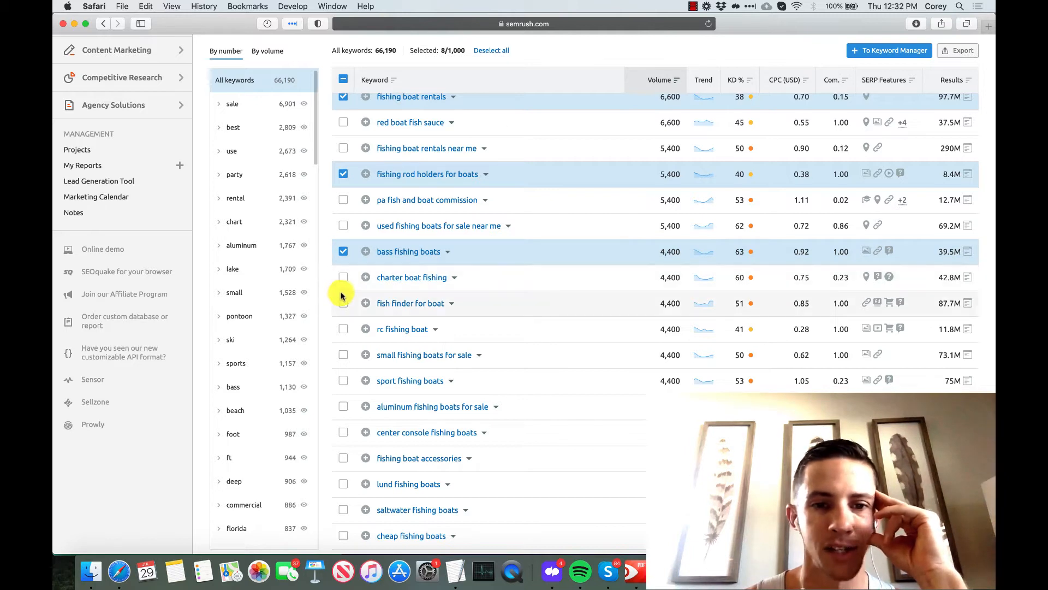
left_click(343, 98)
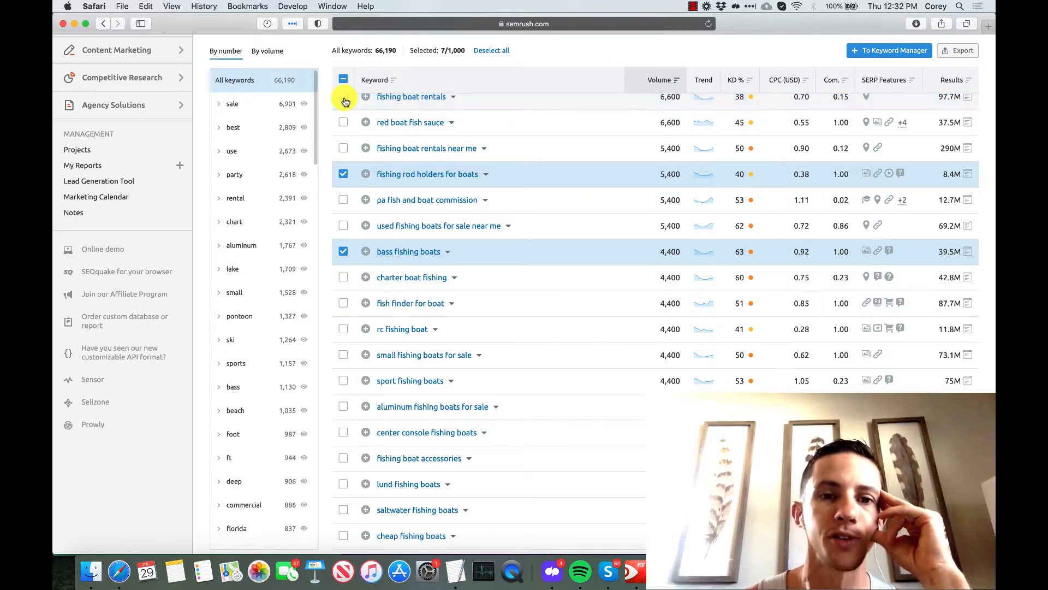
left_click(343, 304)
Select the keywords "sport fishing boats" and "center console fishing boats"
scroll(342, 298, "down", 3)
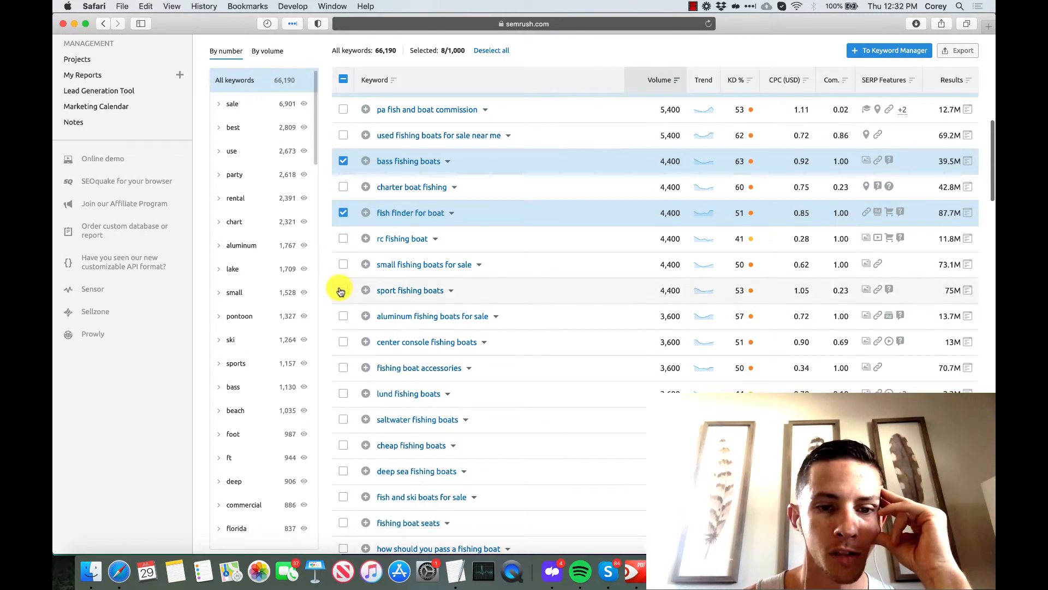
left_click(342, 291)
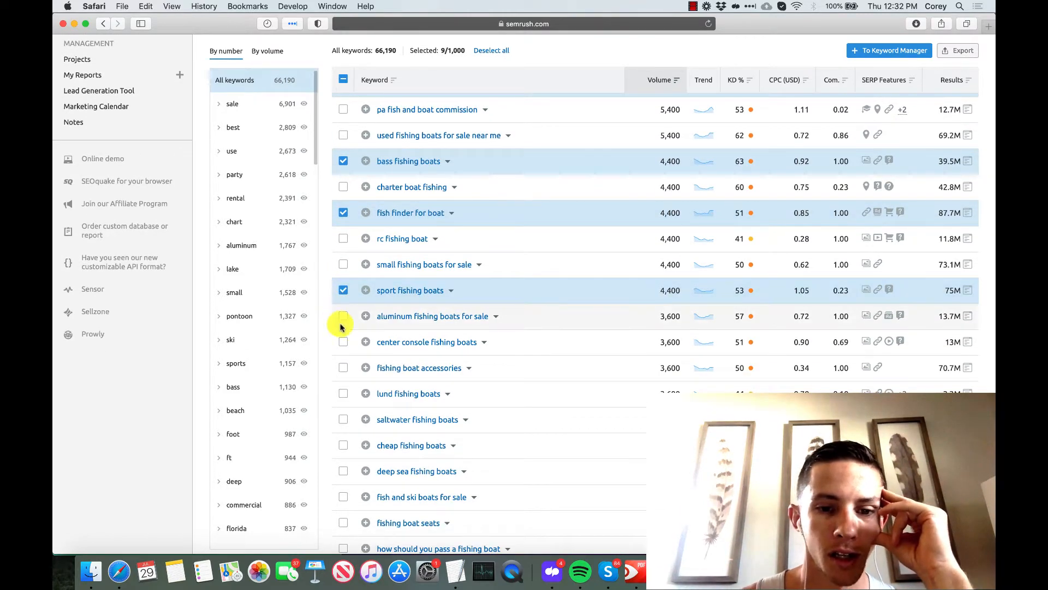
left_click(343, 342)
Select the keywords "lund fishing boats", "saltwater fishing boats", "cheap fishing boats" and "deep sea fishing boats"
scroll(344, 344, "down", 3)
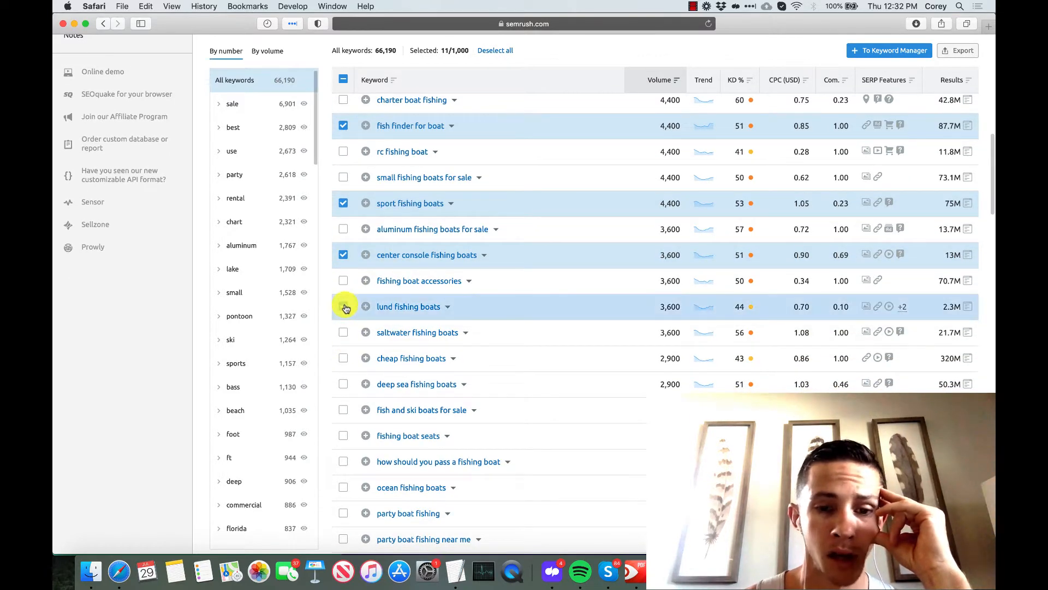
left_click(344, 306)
left_click(341, 333)
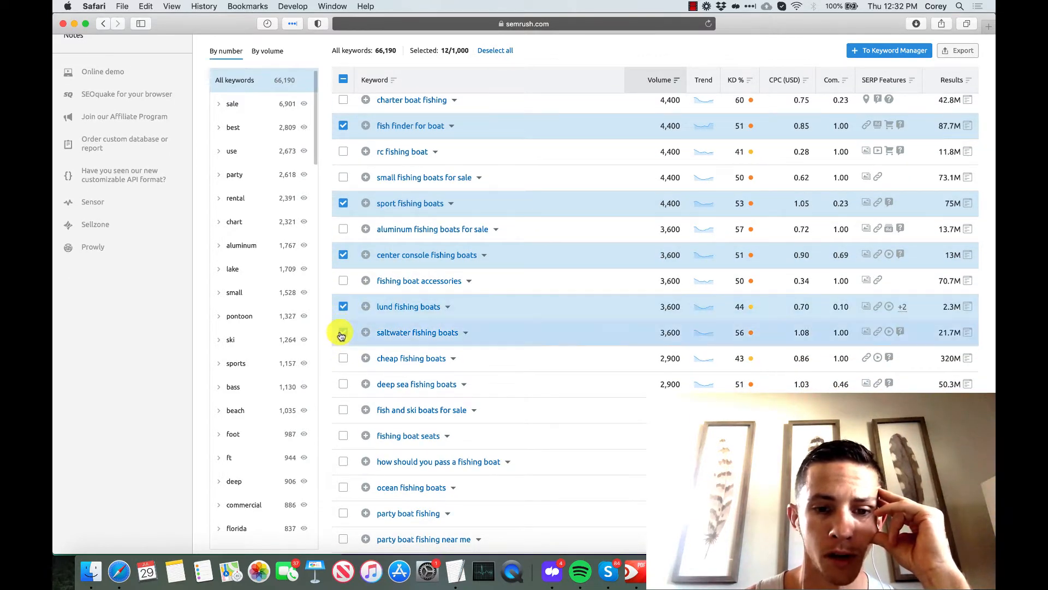
left_click(343, 361)
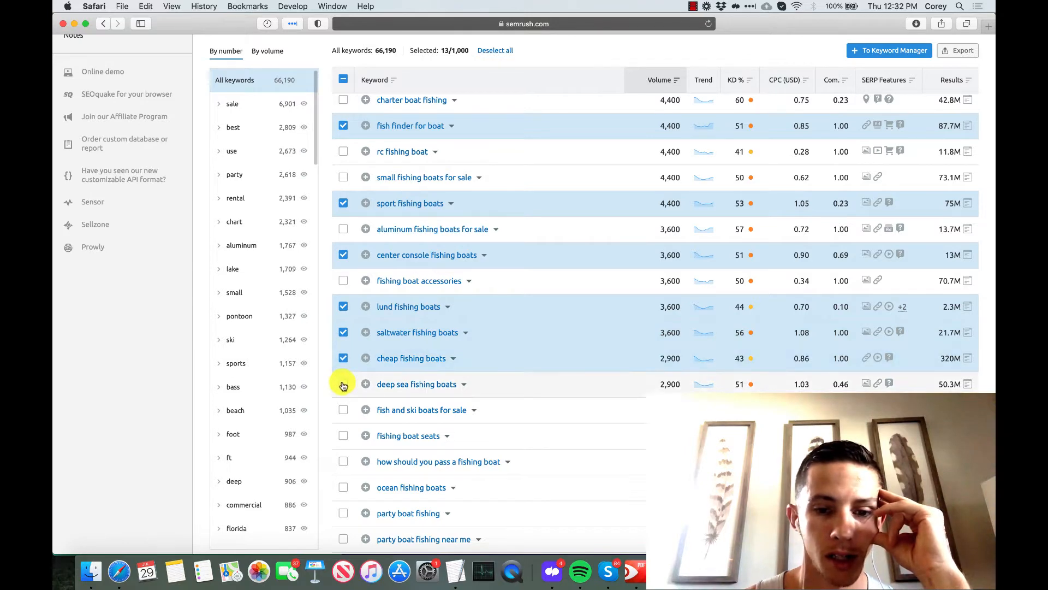
left_click(343, 385)
Select the keyword "best fishing boats" further down the keyword list
scroll(343, 386, "down", 4)
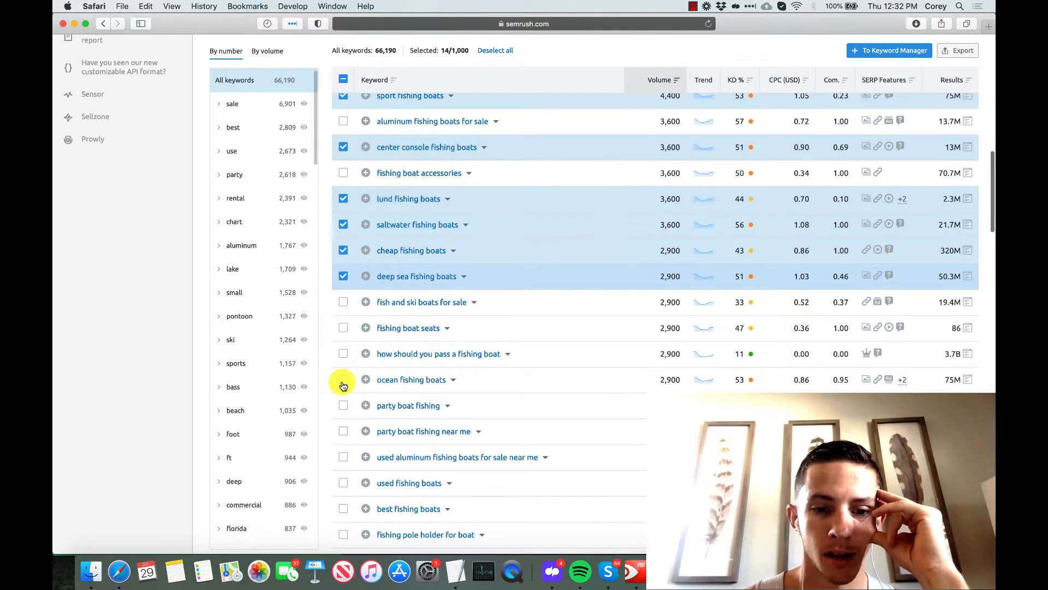
scroll(342, 386, "down", 2)
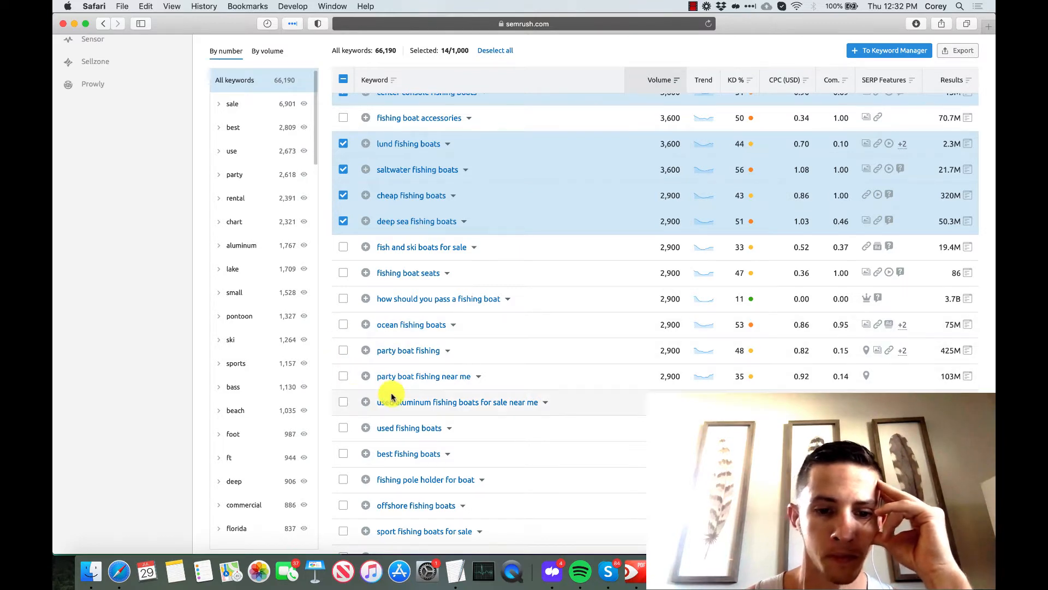
scroll(391, 393, "down", 2)
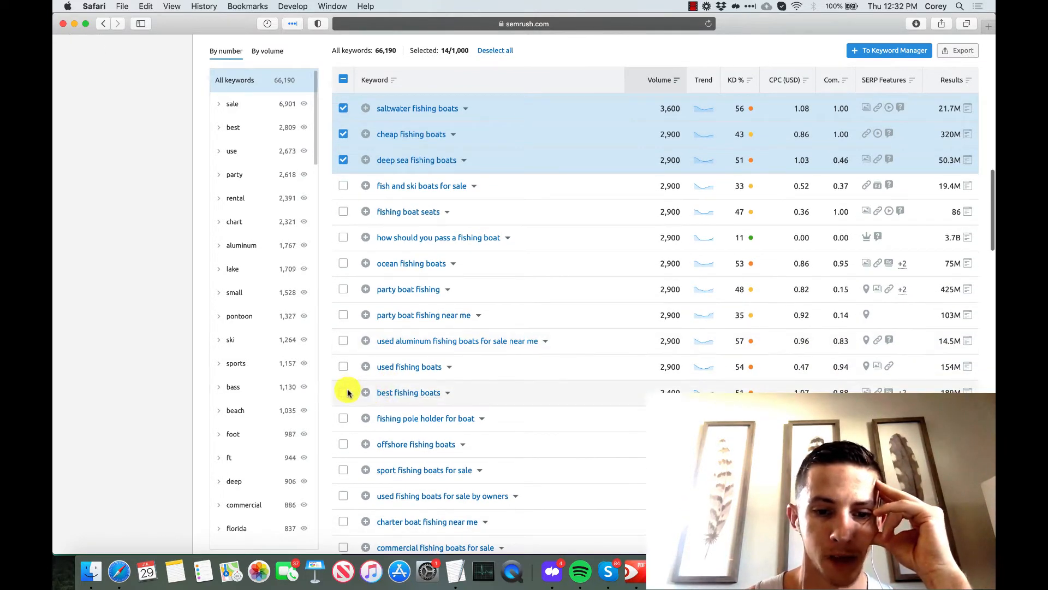
left_click(344, 392)
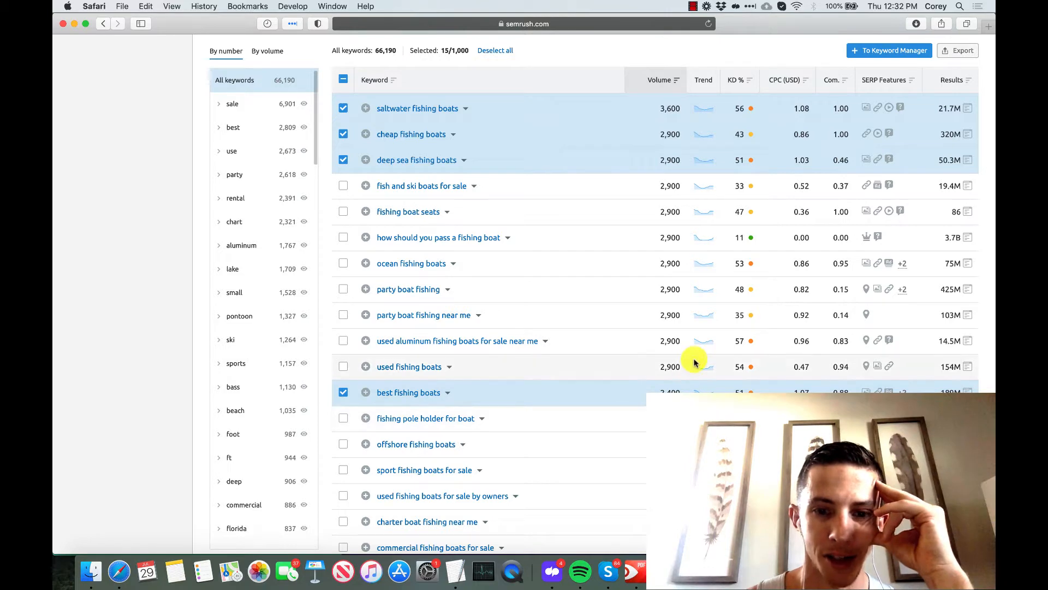
Examine the remaining lower-volume keywords for more pillar topics and review the keywords already selected
scroll(546, 426, "down", 3)
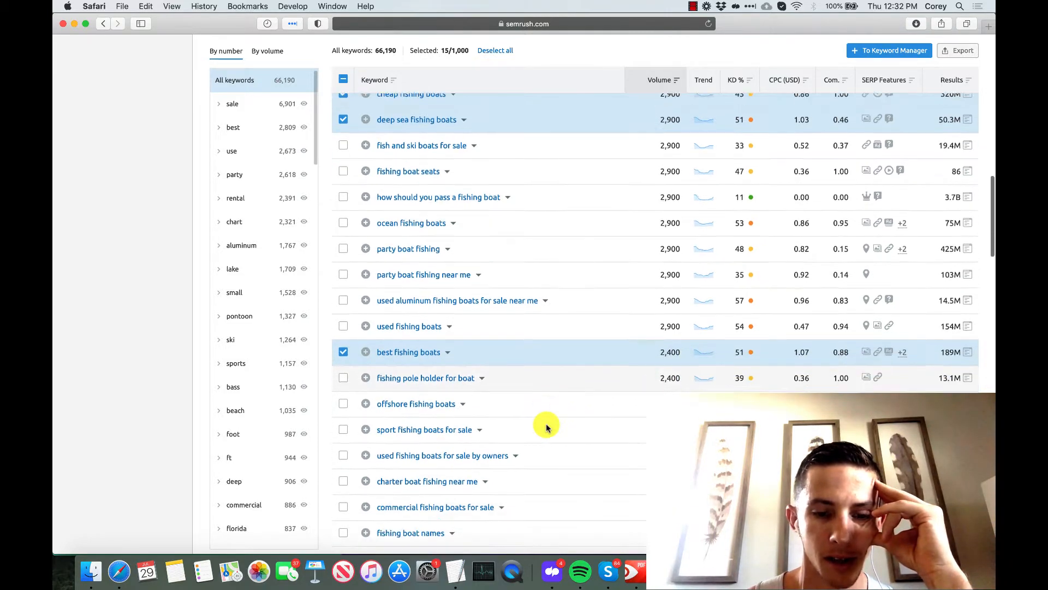
scroll(546, 426, "down", 2)
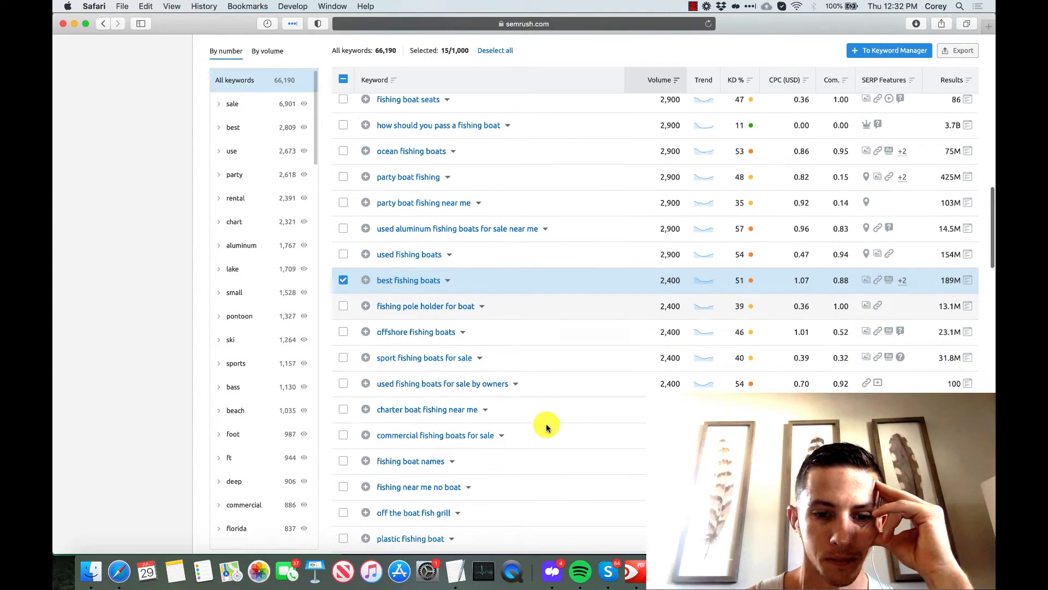
scroll(546, 427, "down", 1)
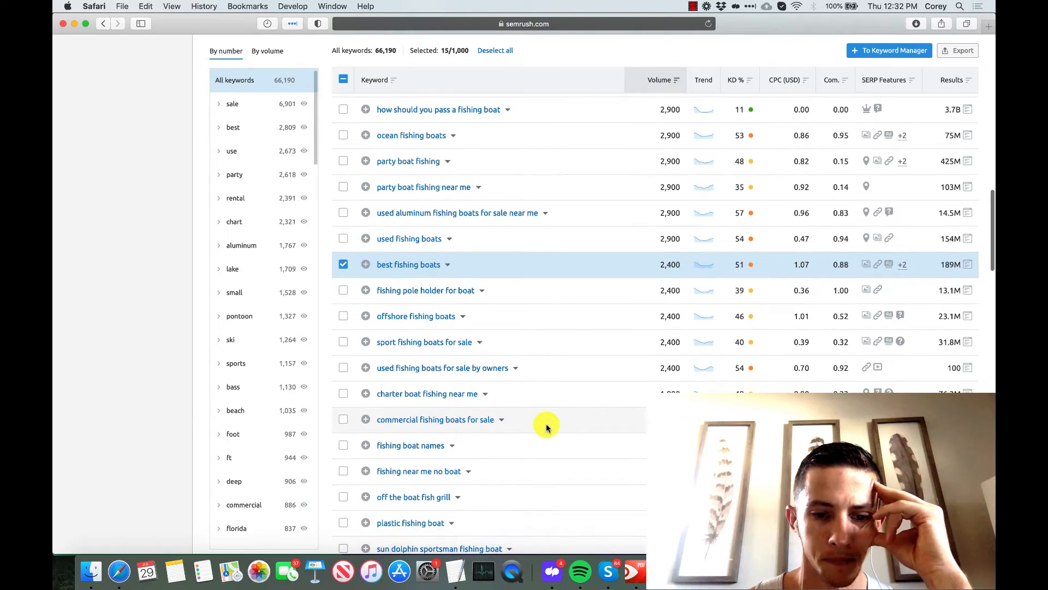
scroll(546, 427, "down", 5)
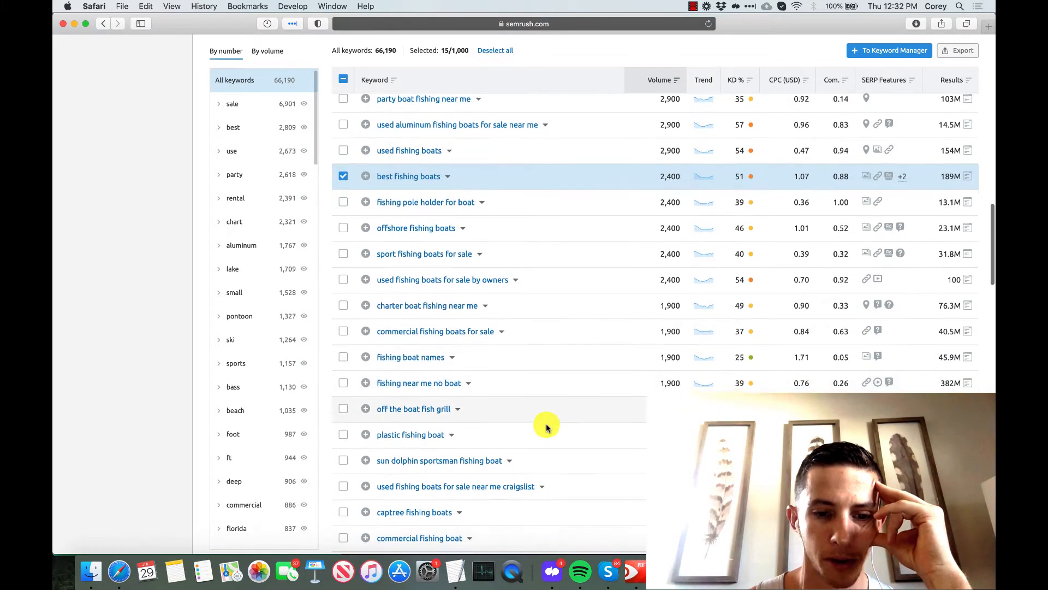
scroll(547, 427, "down", 1)
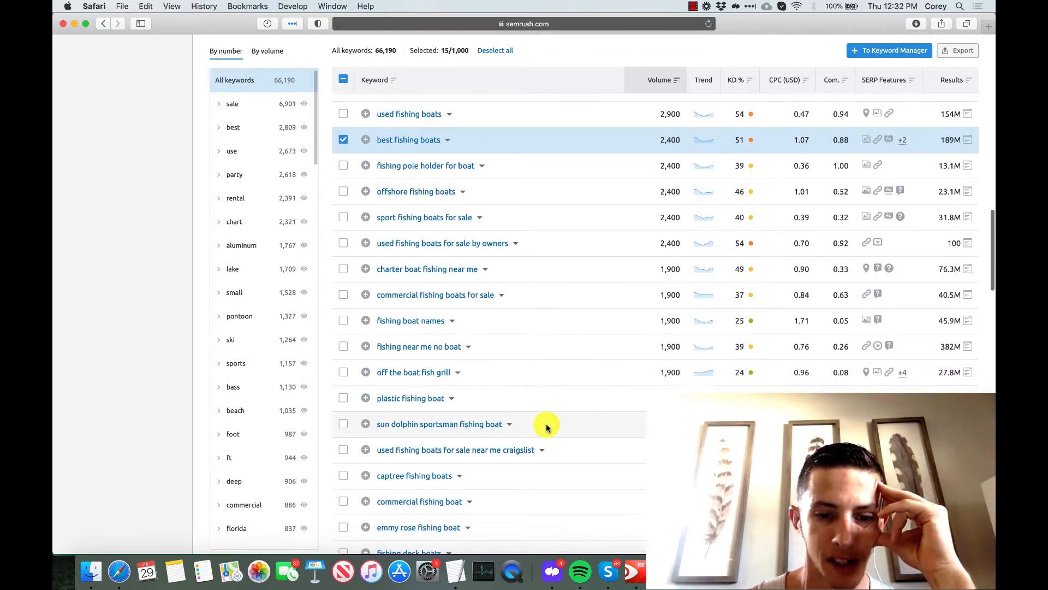
scroll(547, 427, "up", 3)
scroll(546, 427, "up", 15)
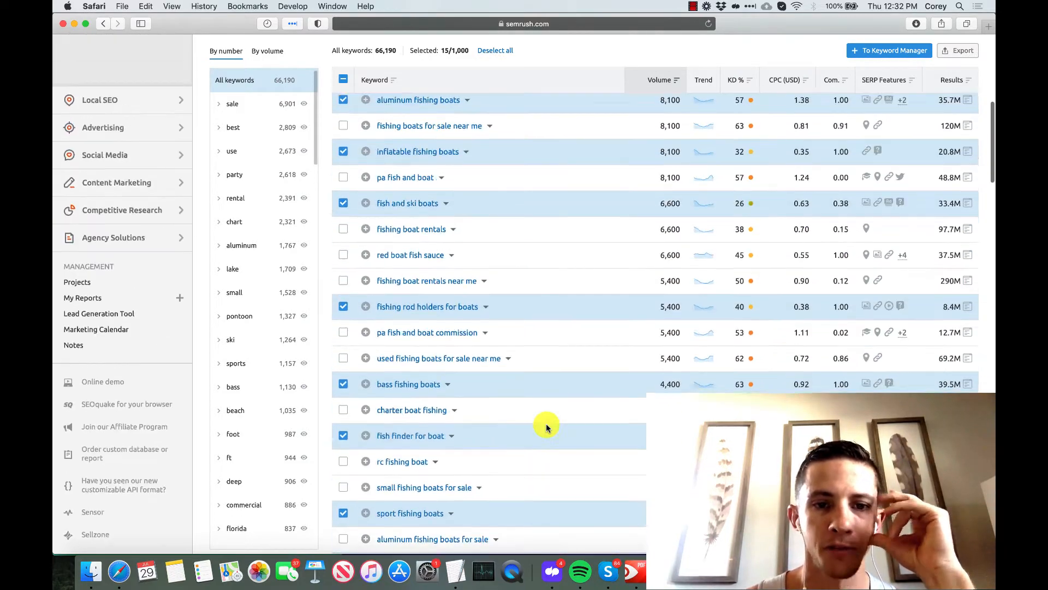
scroll(547, 427, "up", 10)
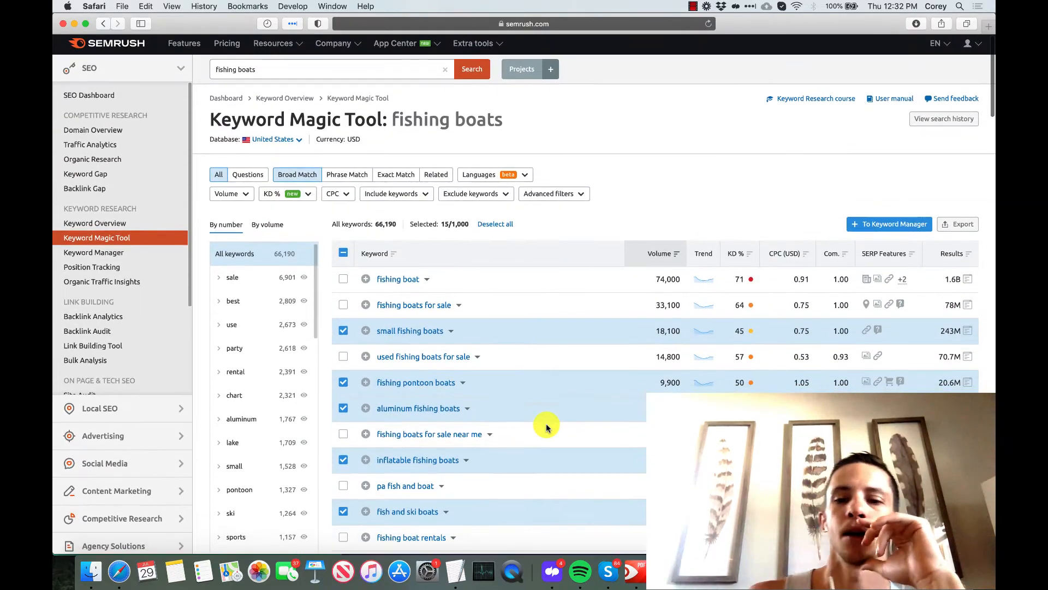
Save the selected keywords to a new Keyword Manager list named "Seed / Pillar Keywords"
left_click(889, 224)
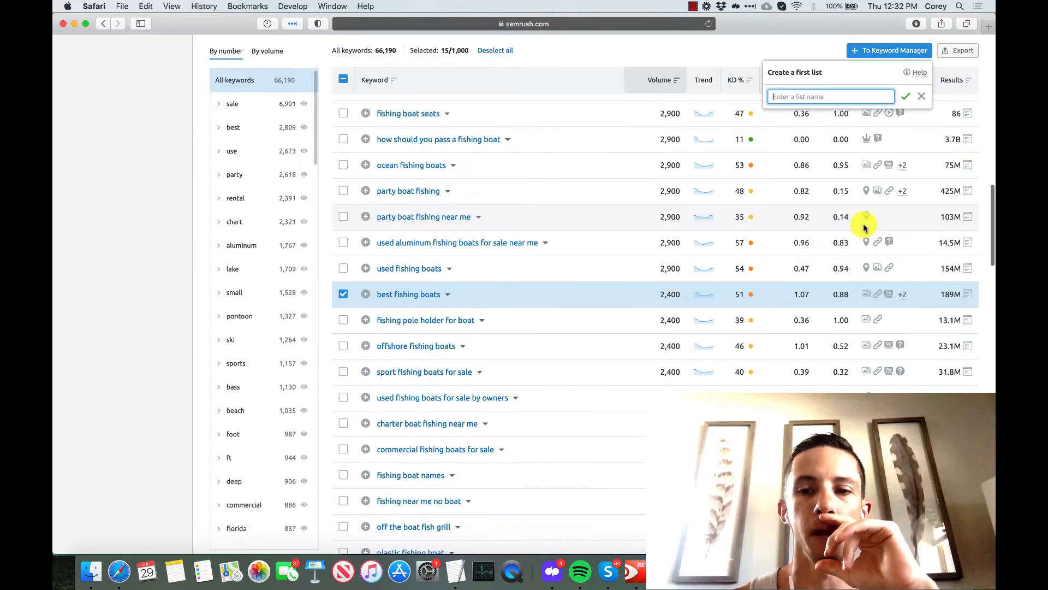
type("Seed / Pillar Ke")
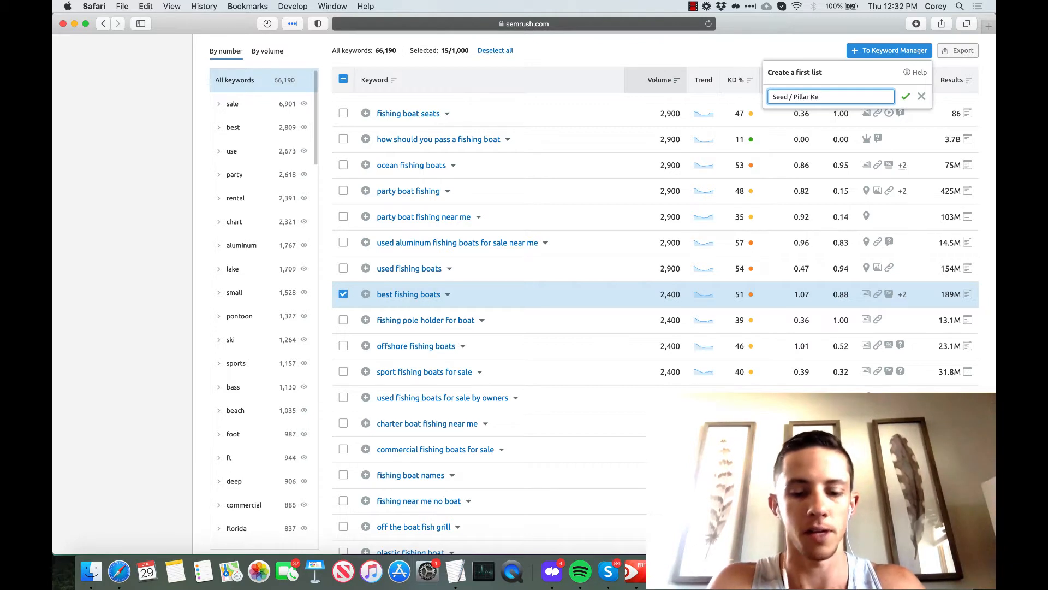
type("ywords")
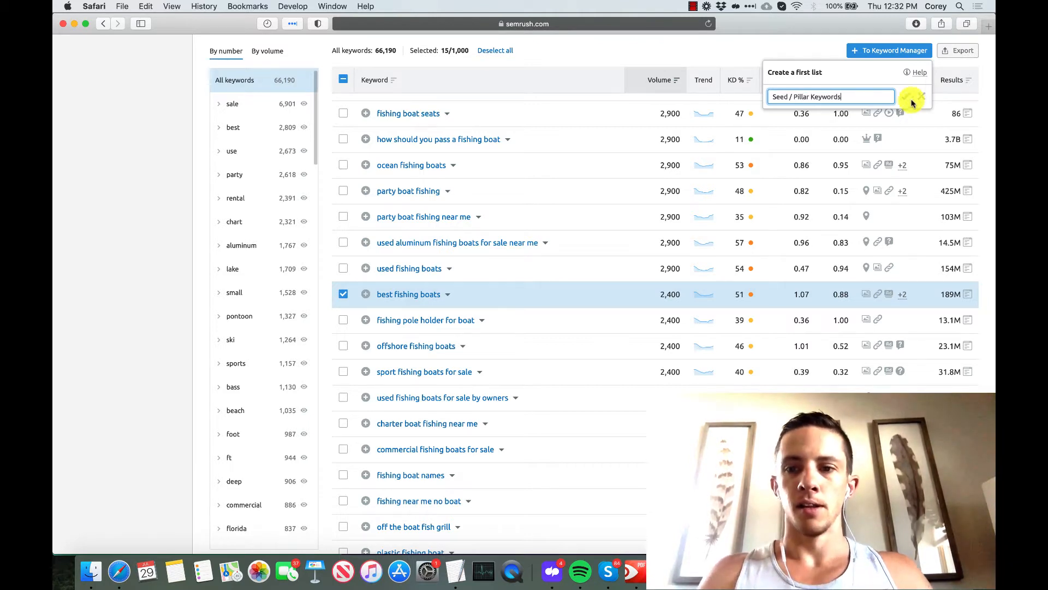
left_click(907, 99)
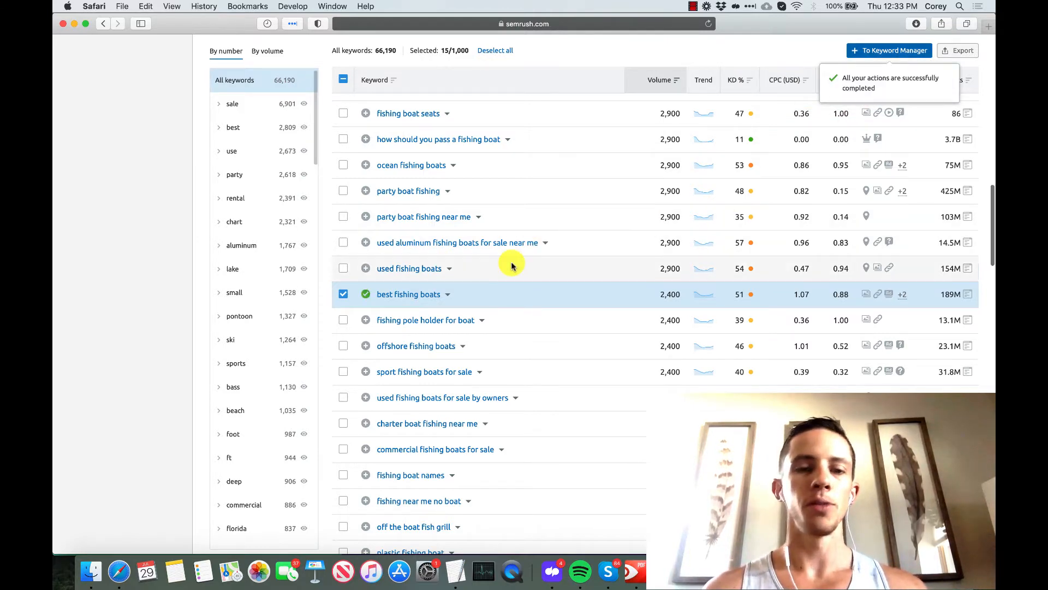
Switch to the TextEdit document and add the line "- Start Publishing" under the "Supporting Content" heading
scroll(511, 266, "up", 10)
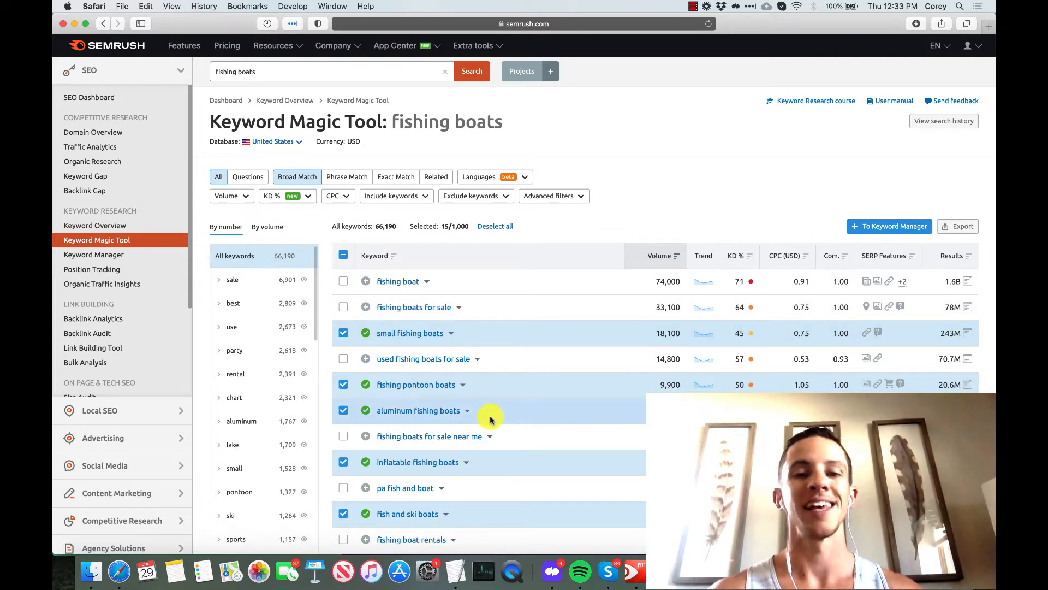
left_click(456, 571)
left_click(623, 120)
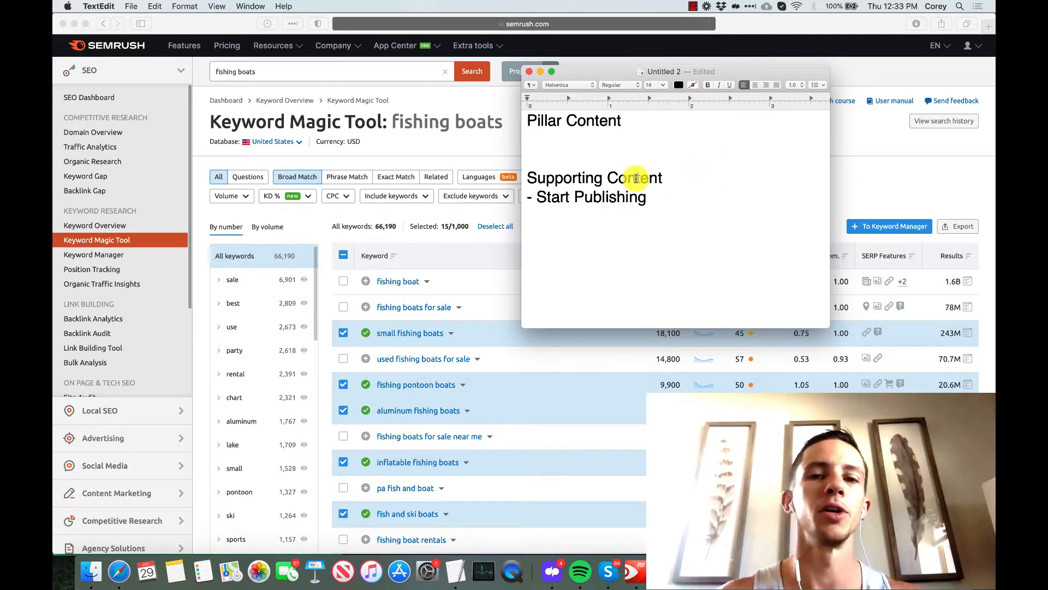
Return to Semrush and open the keyword overview of "aluminum fishing boats" from the keyword list, down to its keyword variations
left_click(307, 223)
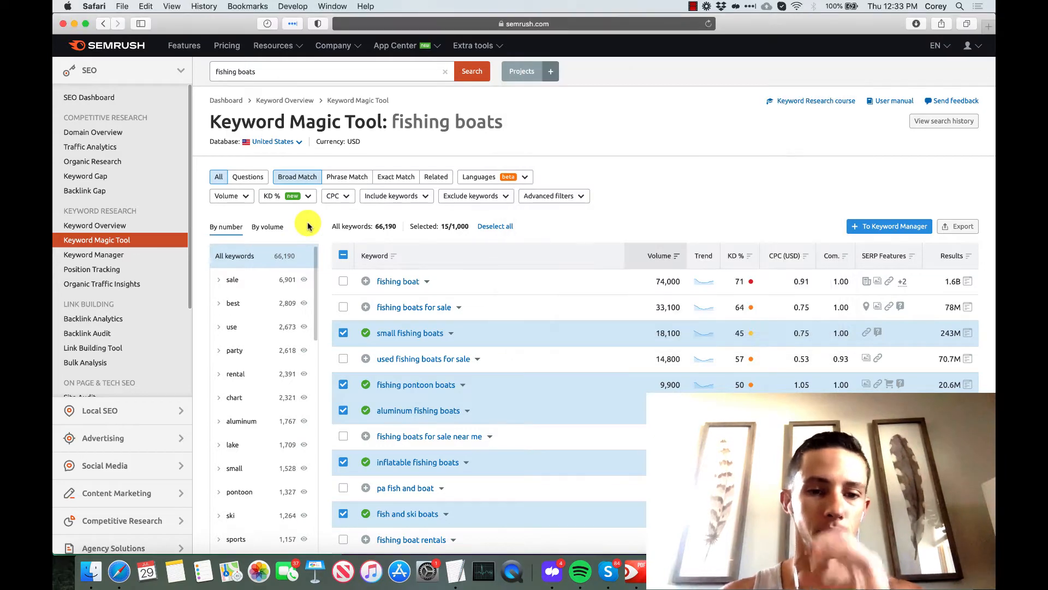
scroll(401, 180, "down", 5)
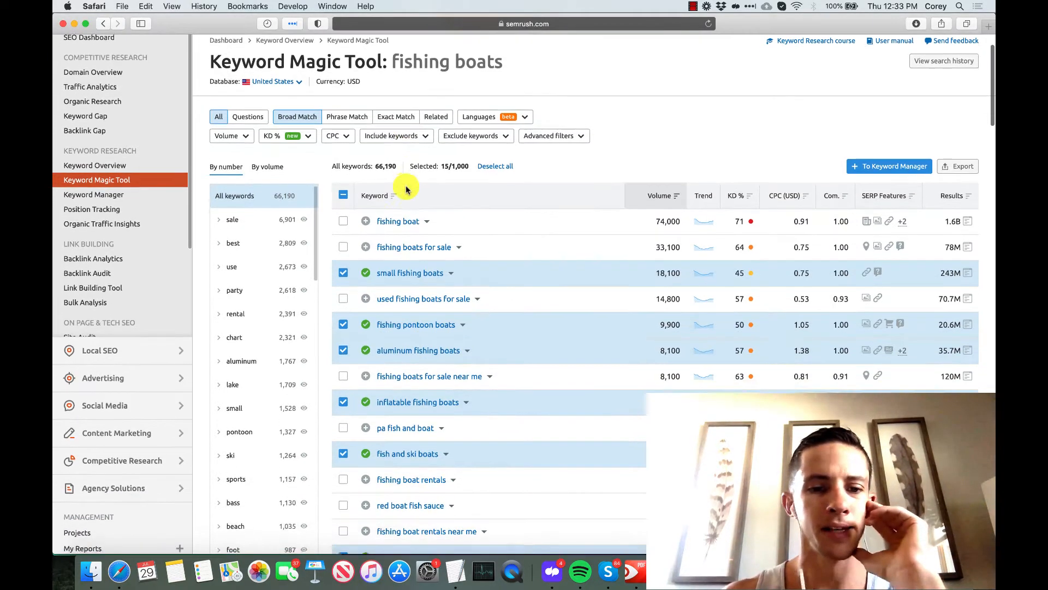
scroll(406, 188, "up", 4)
scroll(405, 183, "down", 2)
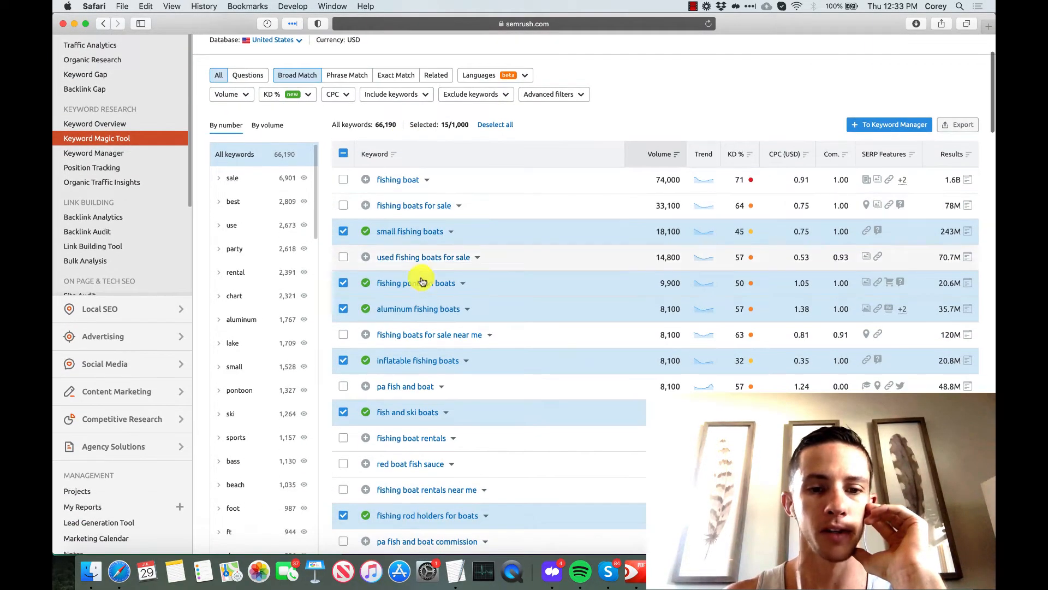
left_click(416, 314)
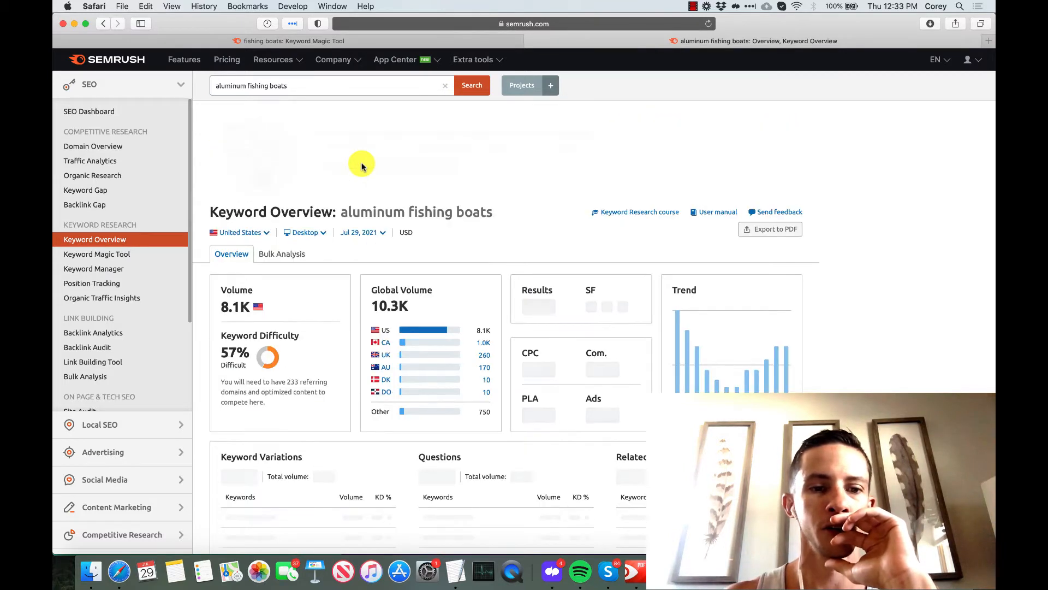
scroll(363, 165, "down", 3)
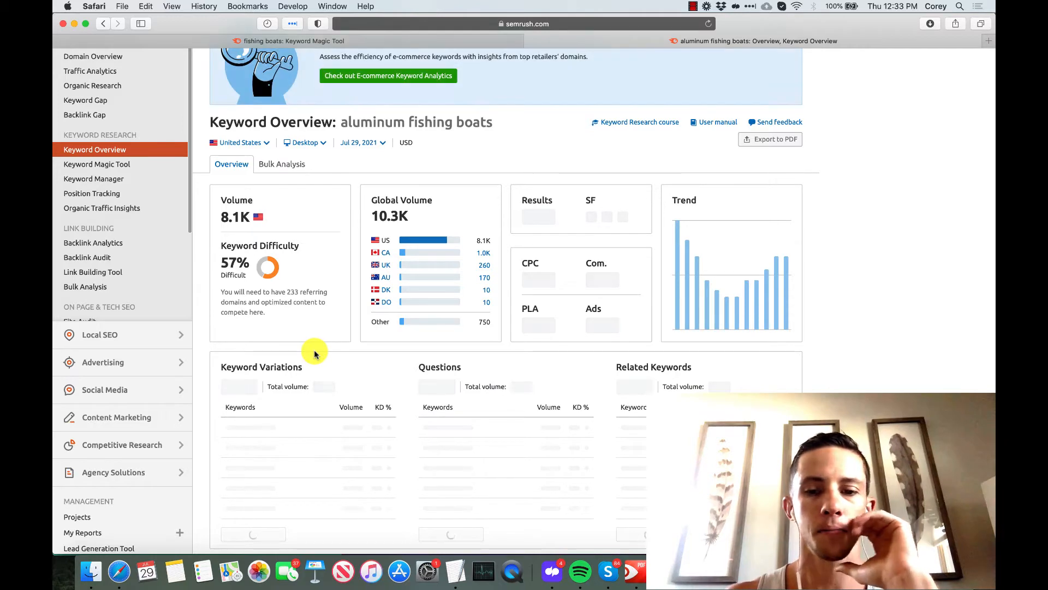
Open the full list of keyword variations for "aluminum fishing boats" from its keyword overview
scroll(314, 354, "down", 3)
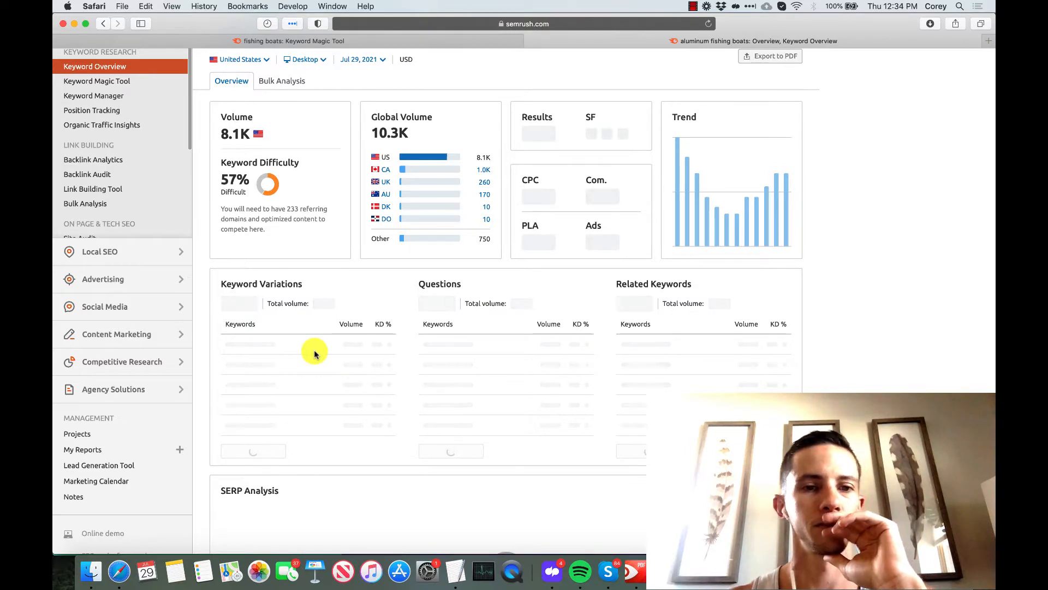
scroll(315, 354, "down", 2)
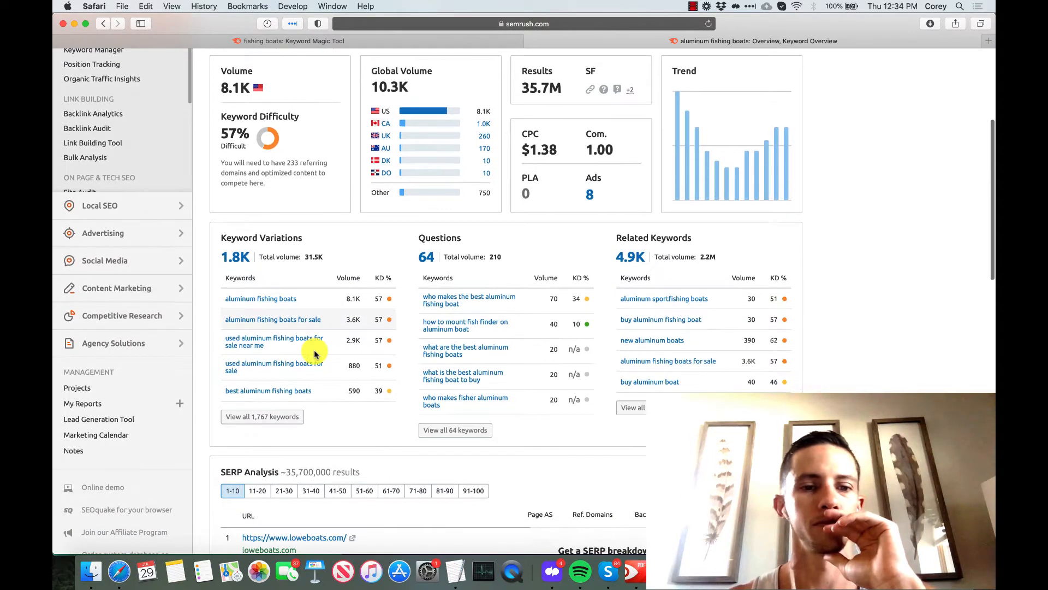
left_click(267, 418)
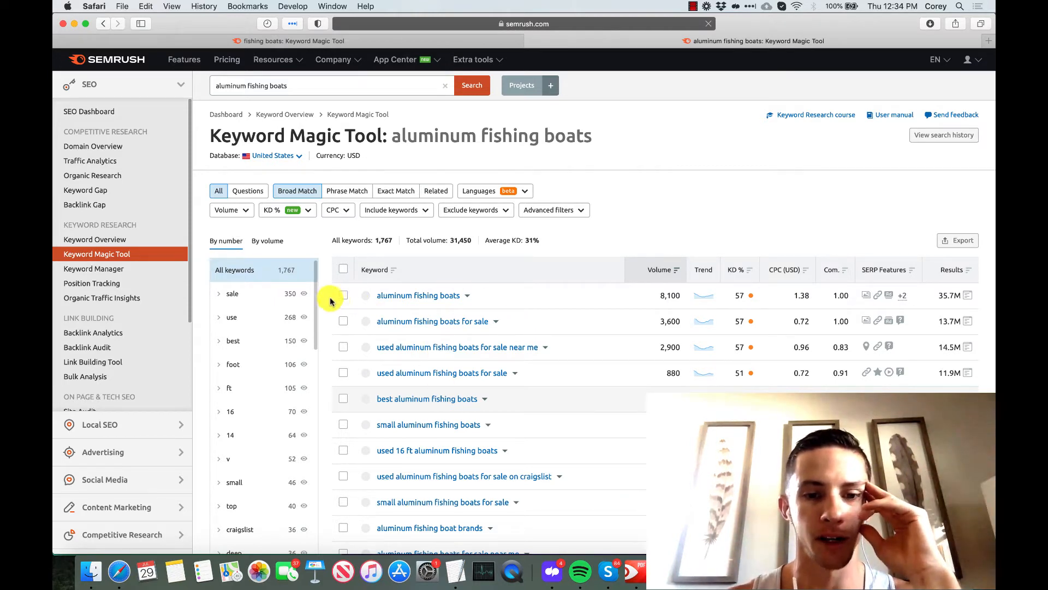
Select the keywords "best aluminum fishing boats", "small aluminum fishing boats", "aluminum fishing boat brands" and "used aluminum fishing boats" in the unfiltered list
left_click(343, 401)
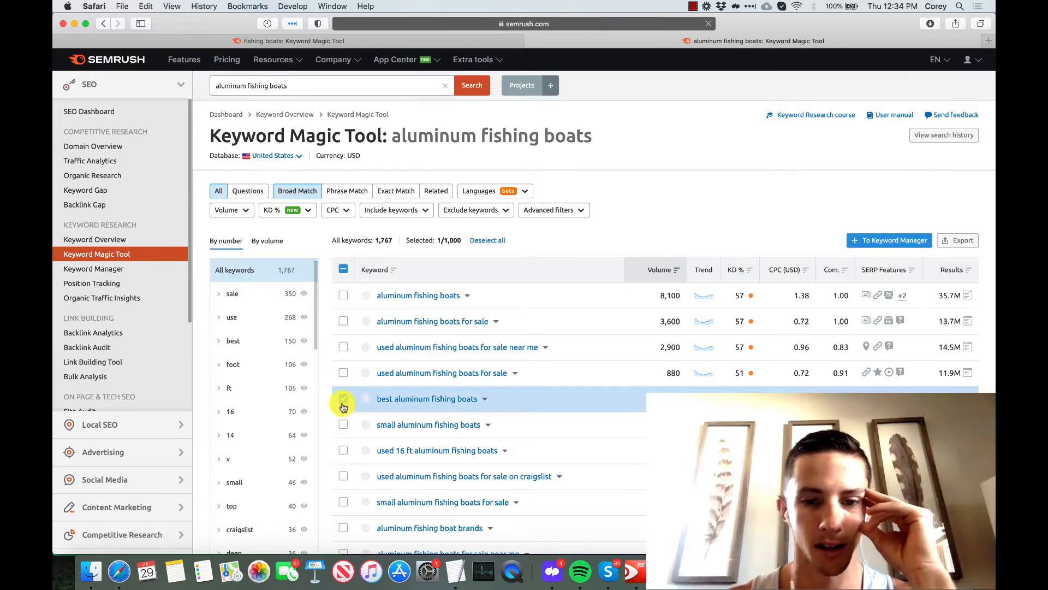
left_click(343, 424)
scroll(342, 431, "down", 2)
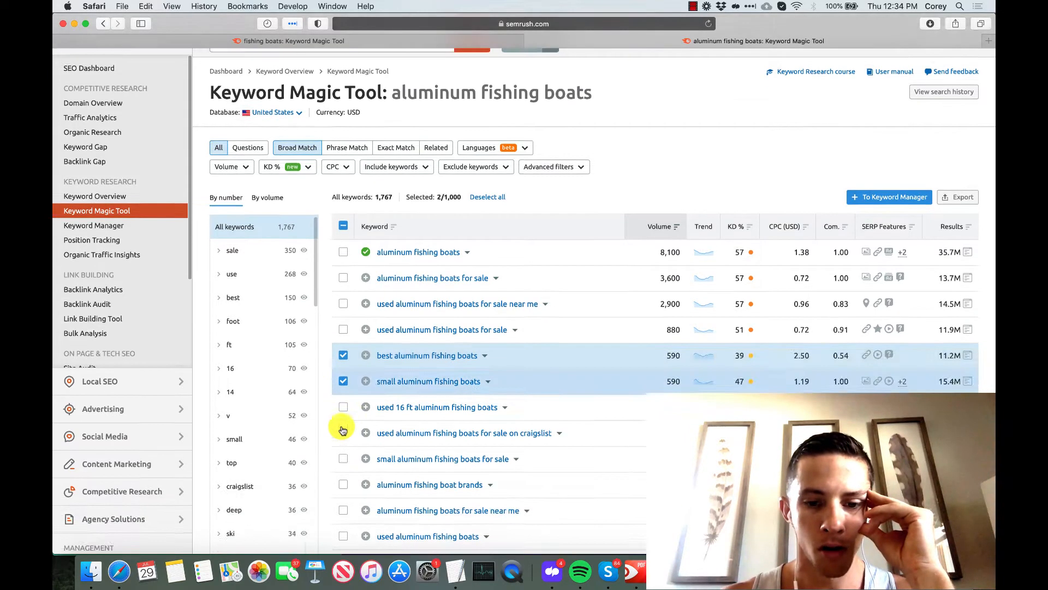
scroll(343, 431, "down", 5)
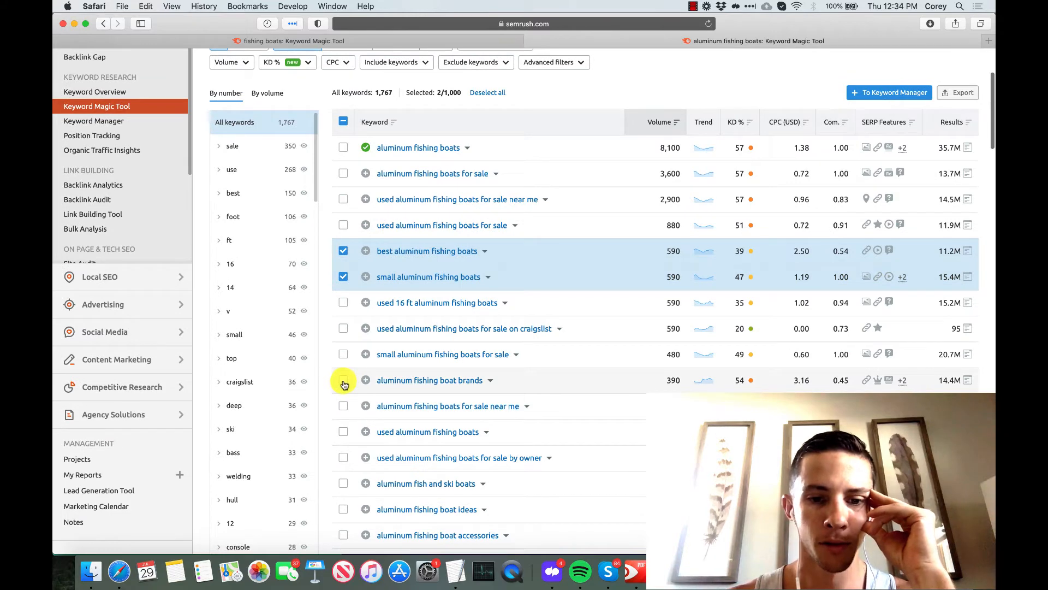
left_click(343, 383)
scroll(344, 382, "down", 3)
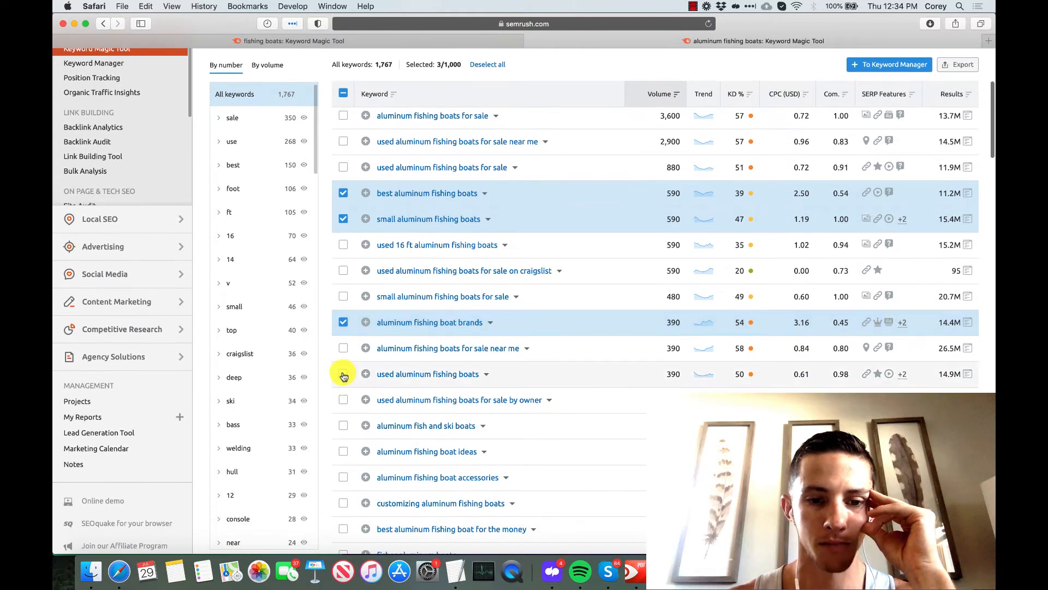
left_click(343, 375)
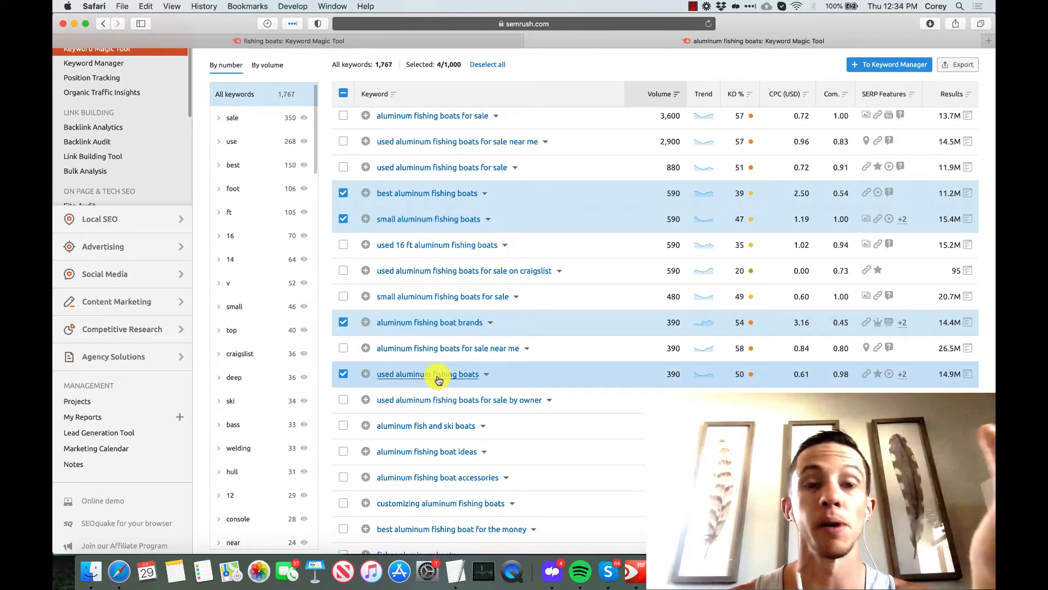
Add "aluminum fishing boat ideas", "aluminum fishing boat accessories", "best aluminum fishing boat for the money" and "aluminum center console fishing boats" to the selection
scroll(439, 380, "down", 3)
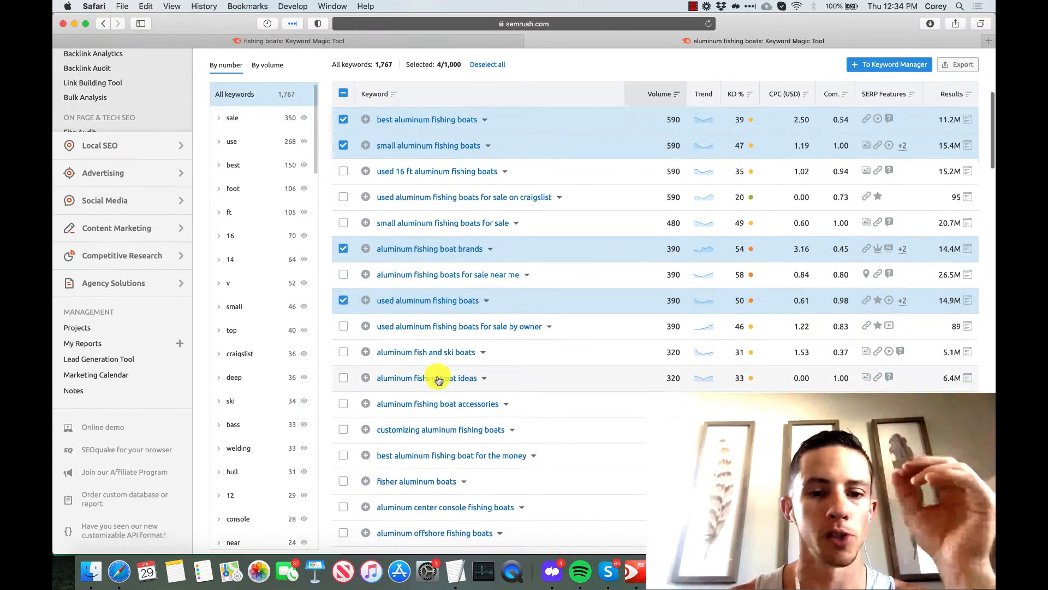
scroll(438, 380, "down", 1)
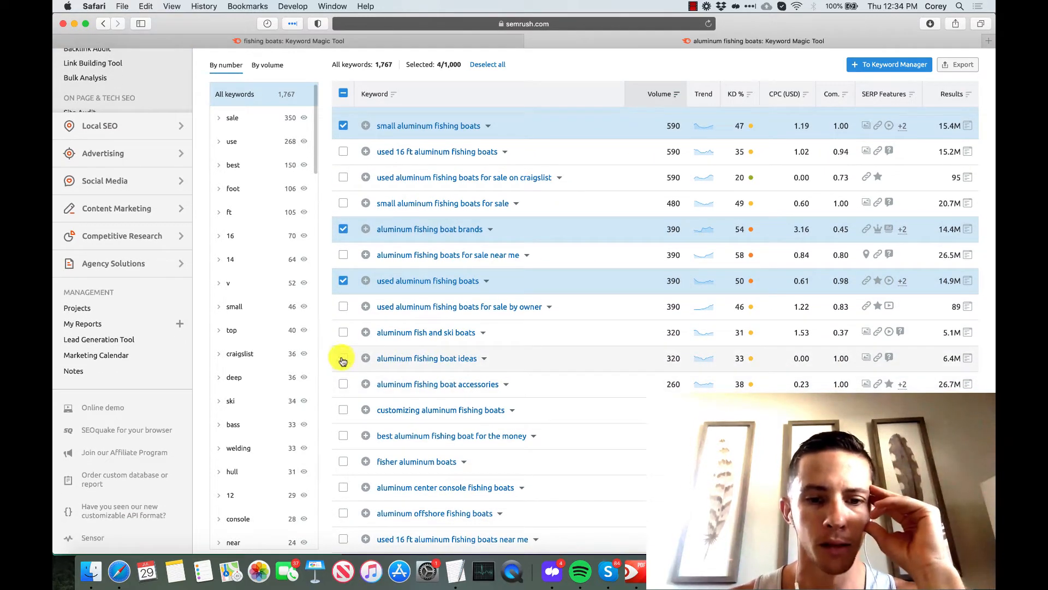
left_click(343, 360)
left_click(343, 387)
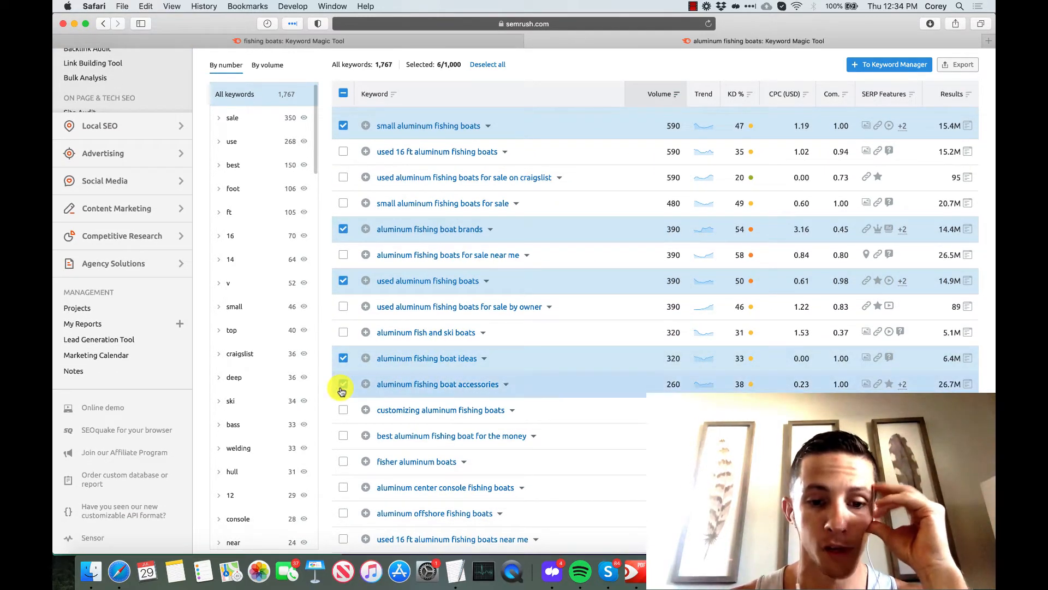
scroll(342, 389, "down", 3)
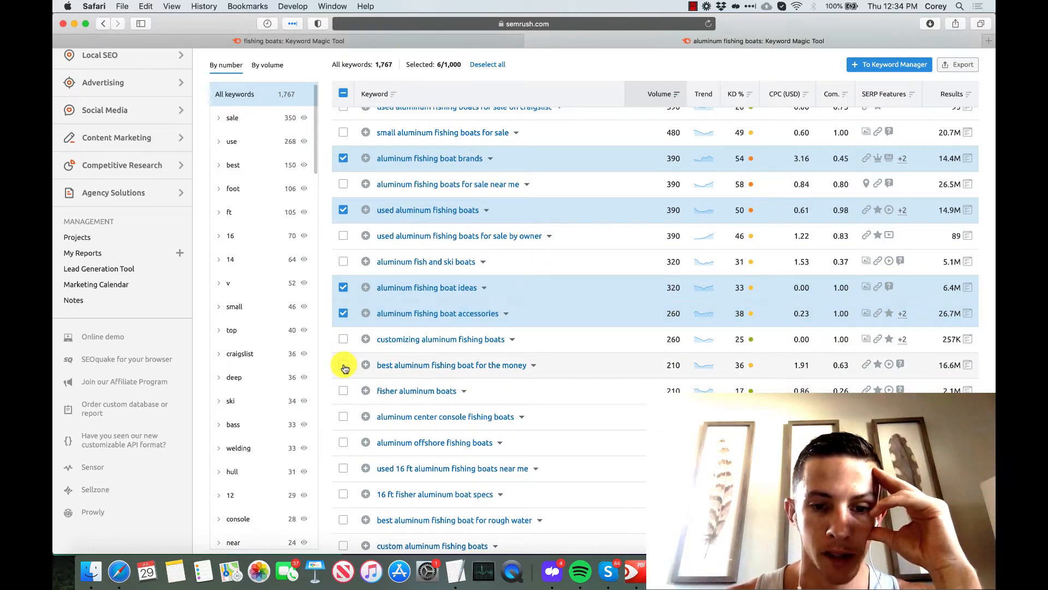
left_click(344, 366)
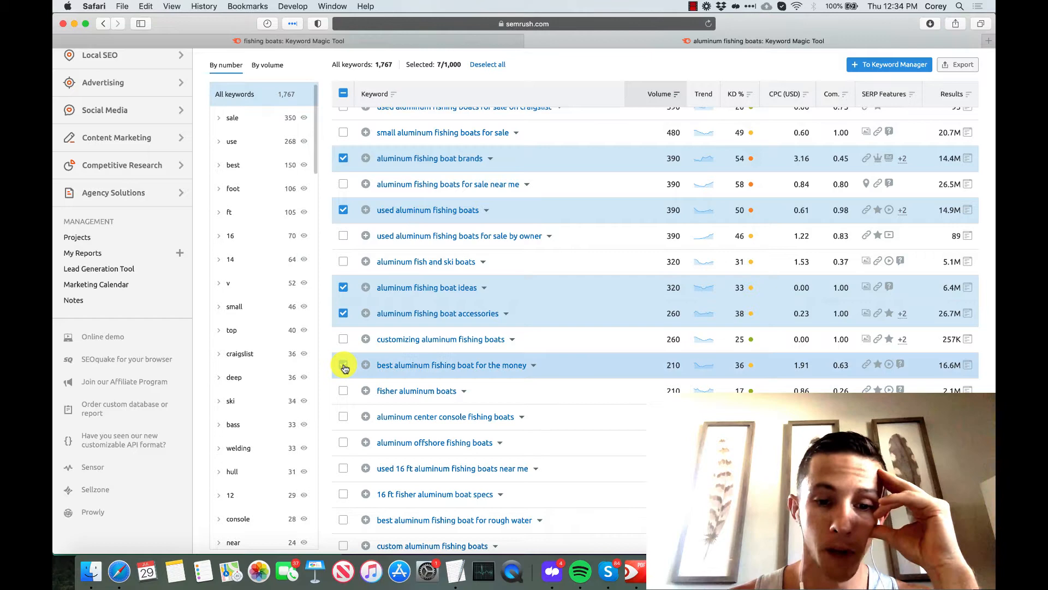
left_click(343, 417)
scroll(345, 419, "down", 4)
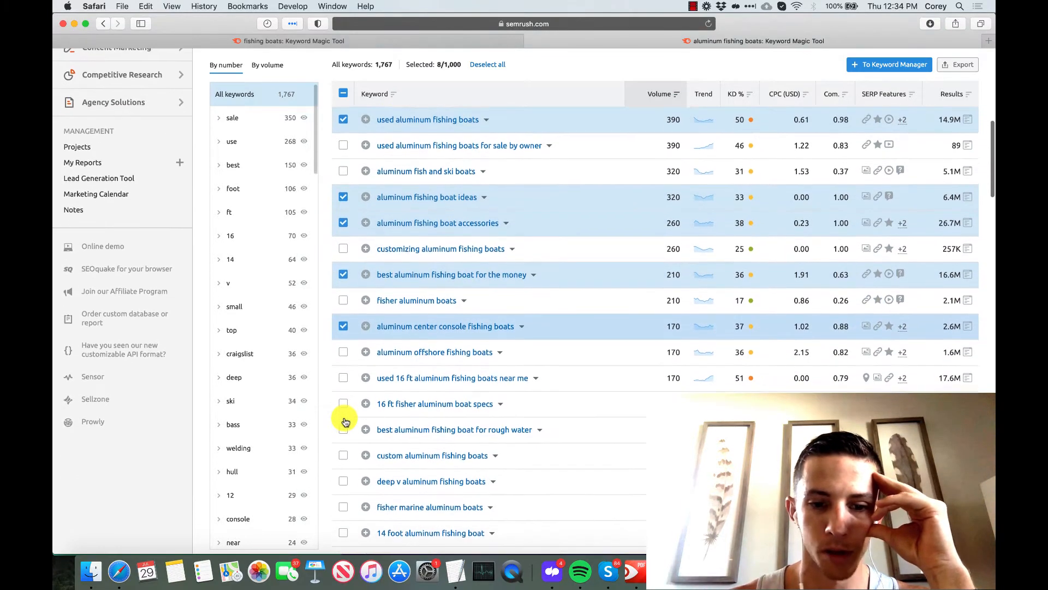
Filter the aluminum fishing boats keywords to a maximum keyword difficulty of 50%
scroll(345, 420, "up", 15)
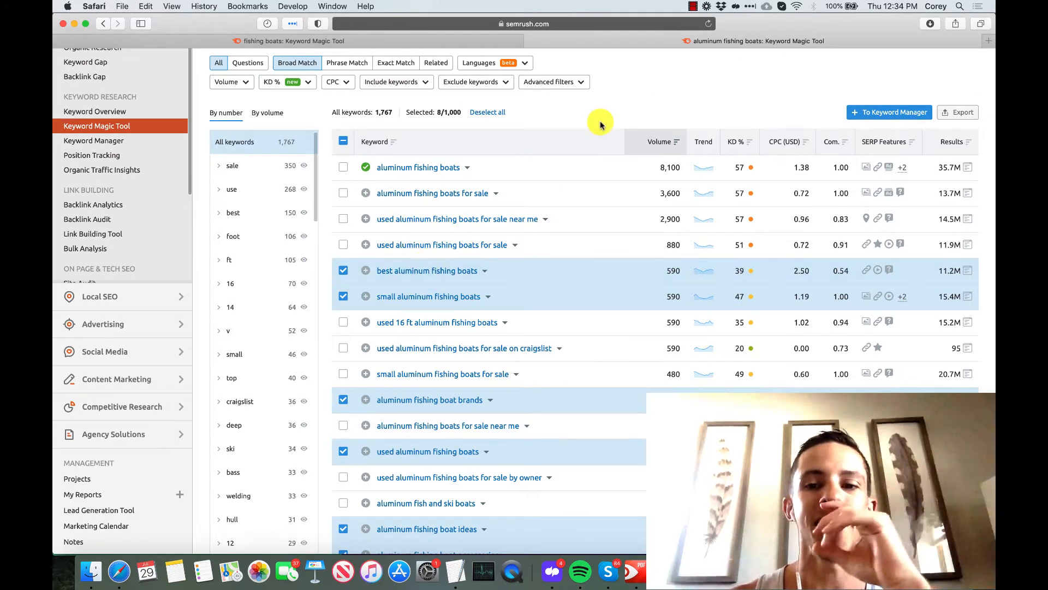
left_click(312, 83)
left_click(329, 209)
type("50")
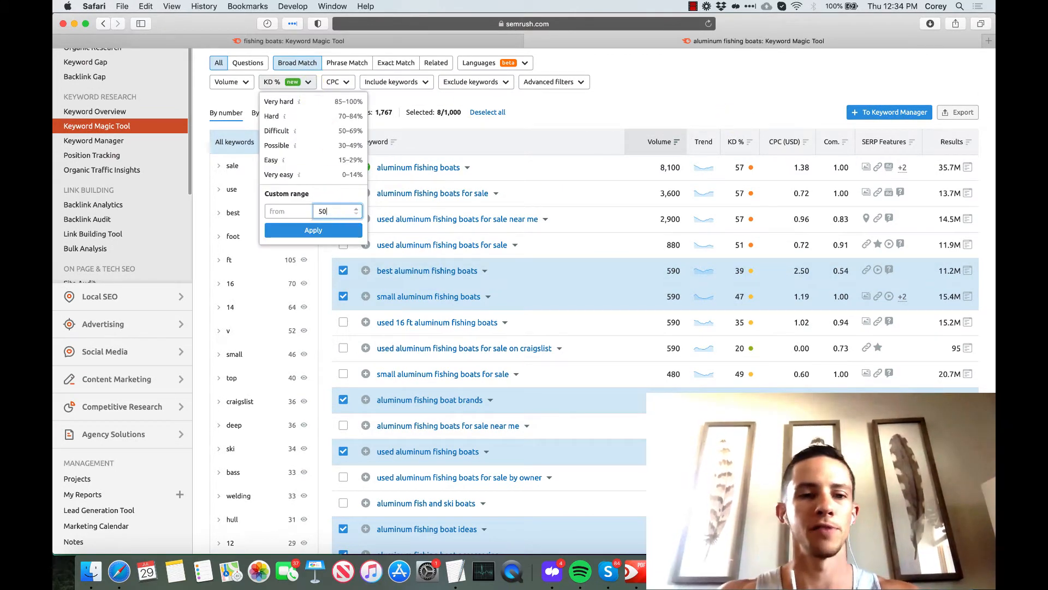
left_click(330, 230)
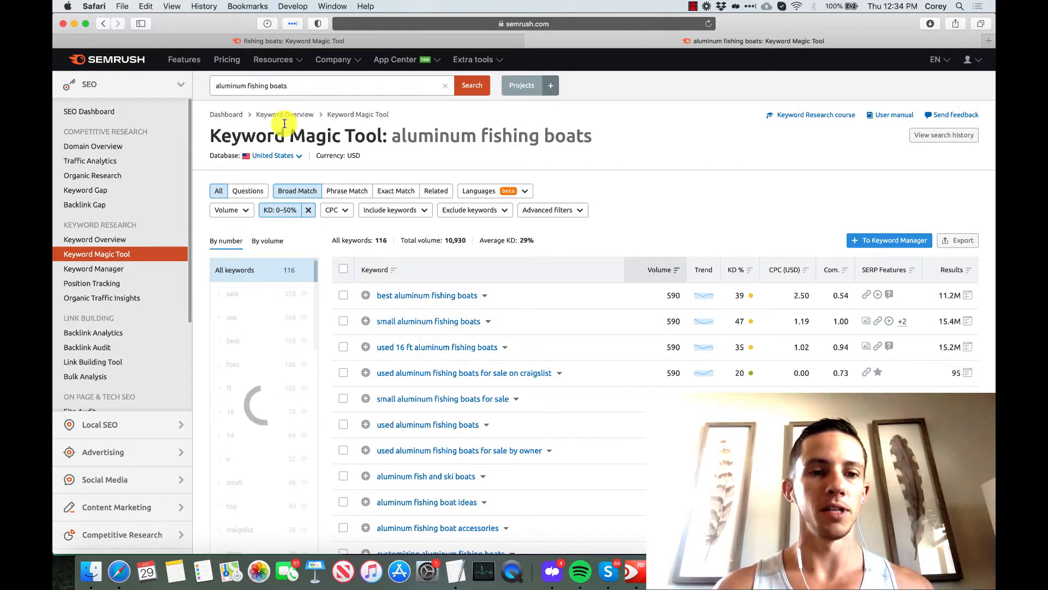
Review the preset keyword difficulty ranges in the difficulty filter, leaving the filter unchanged
left_click(284, 215)
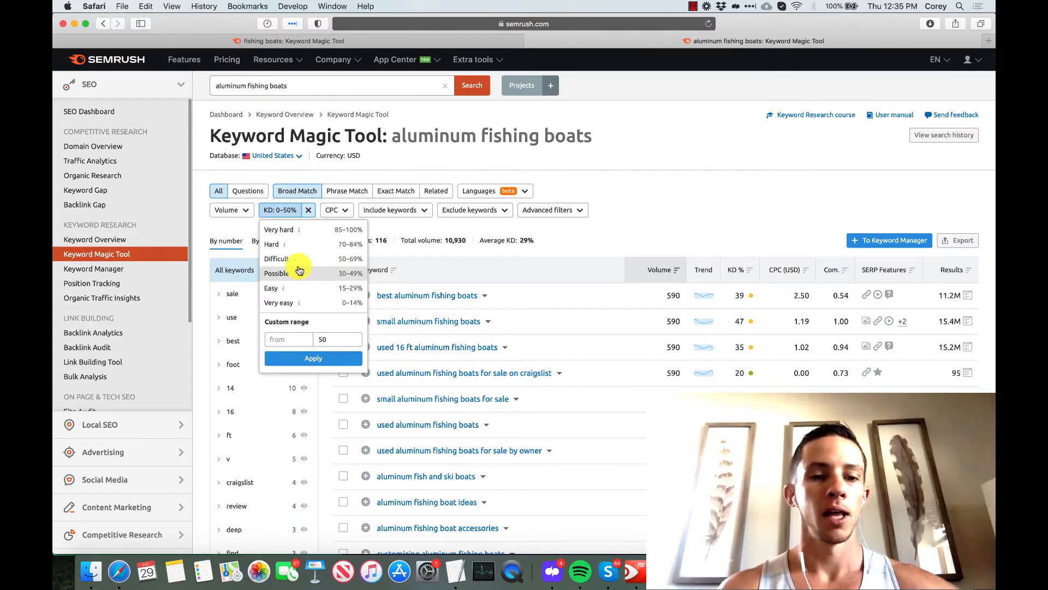
mouse_move(295, 261)
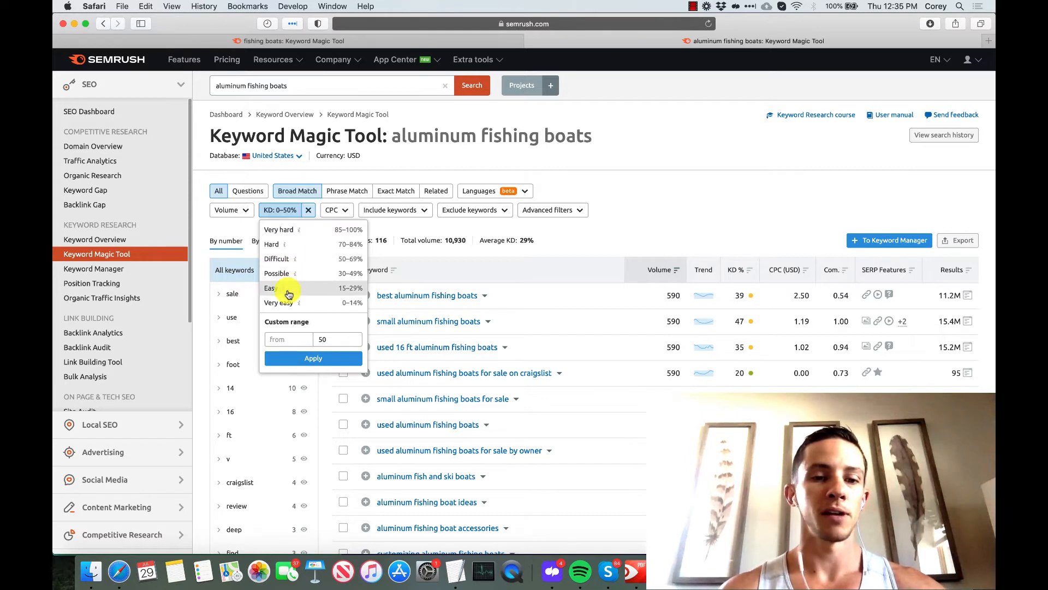
mouse_move(284, 291)
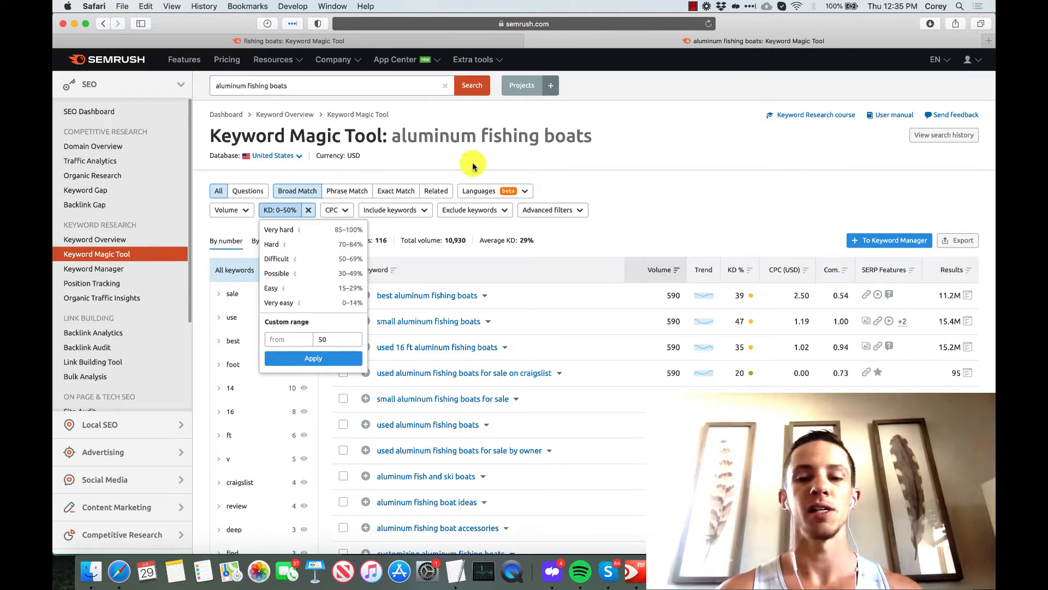
left_click(694, 141)
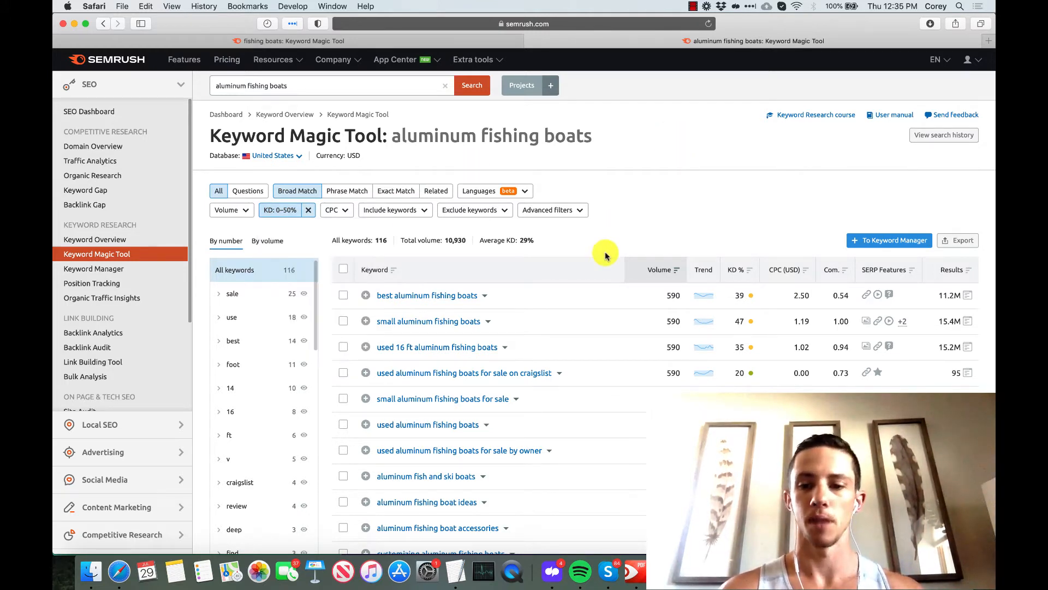
Select "best aluminum fishing boats", "small aluminum fishing boats", "used aluminum fishing boats", "aluminum fishing boat ideas" and "aluminum fishing boat accessories" in the filtered list
left_click(343, 297)
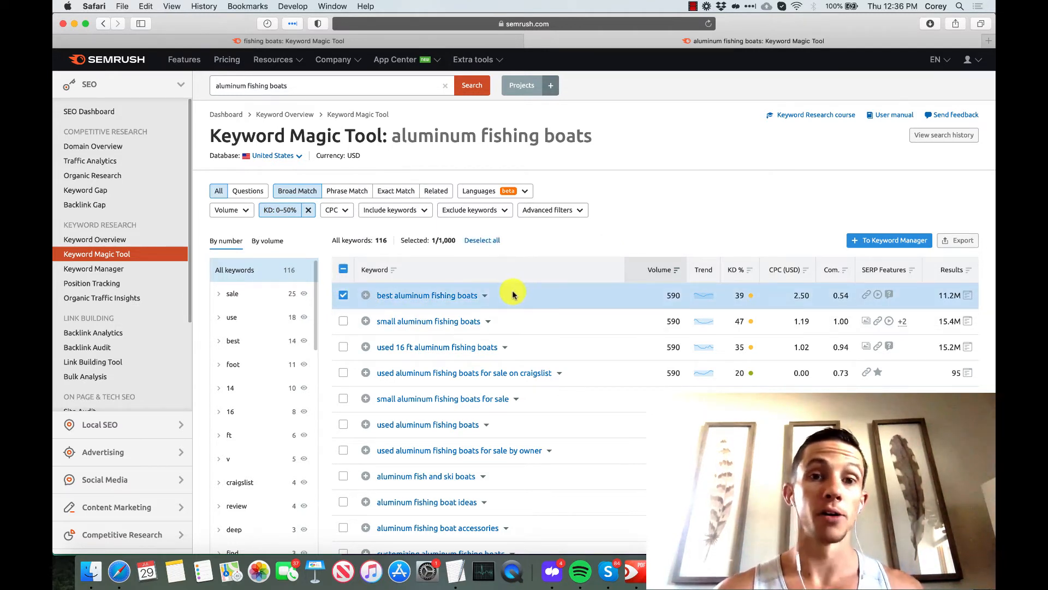
left_click(344, 321)
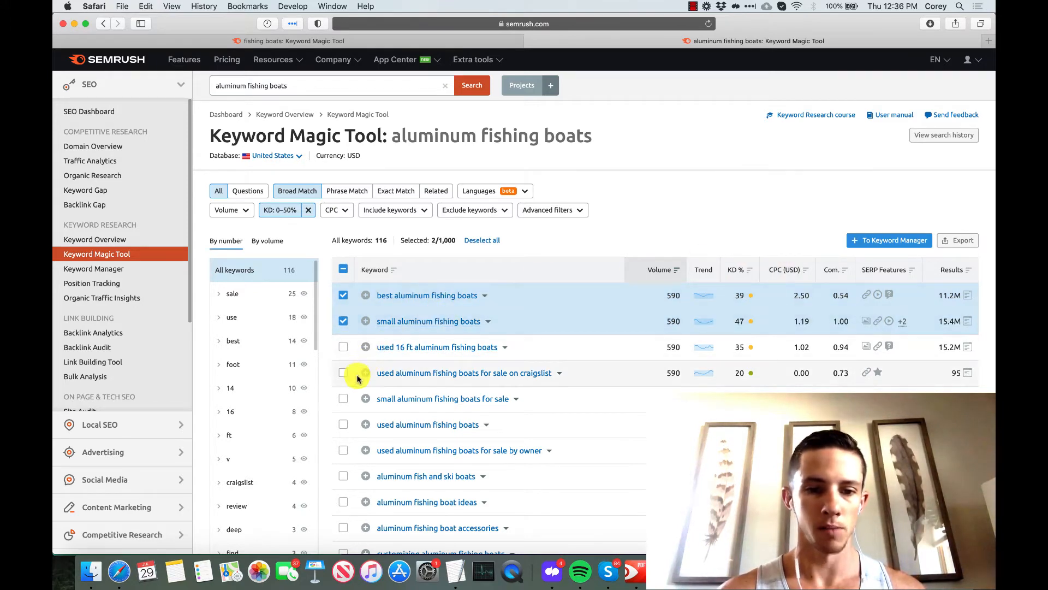
left_click(344, 425)
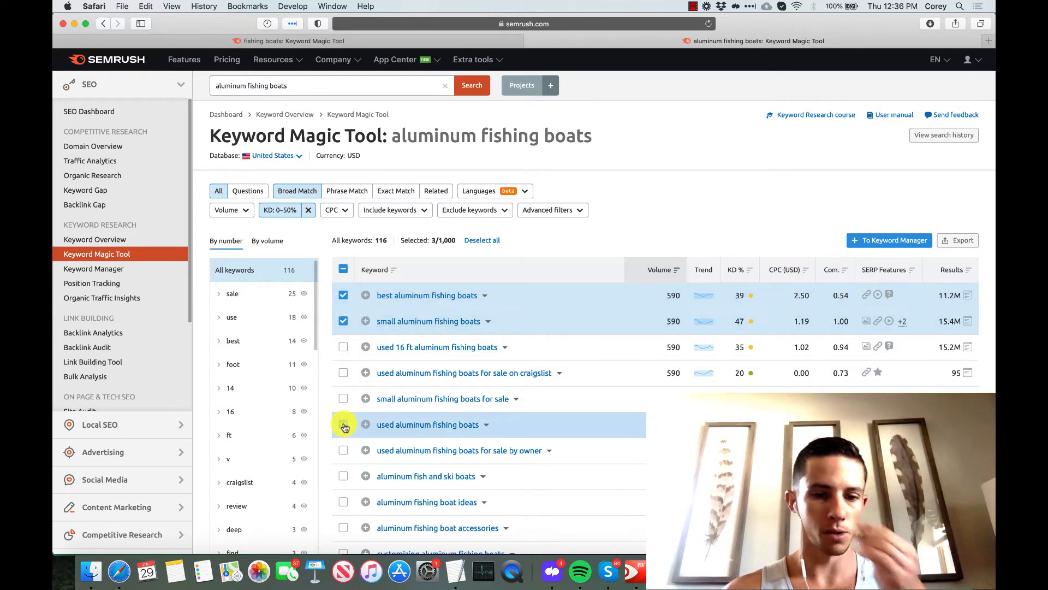
scroll(344, 427, "down", 2)
left_click(343, 429)
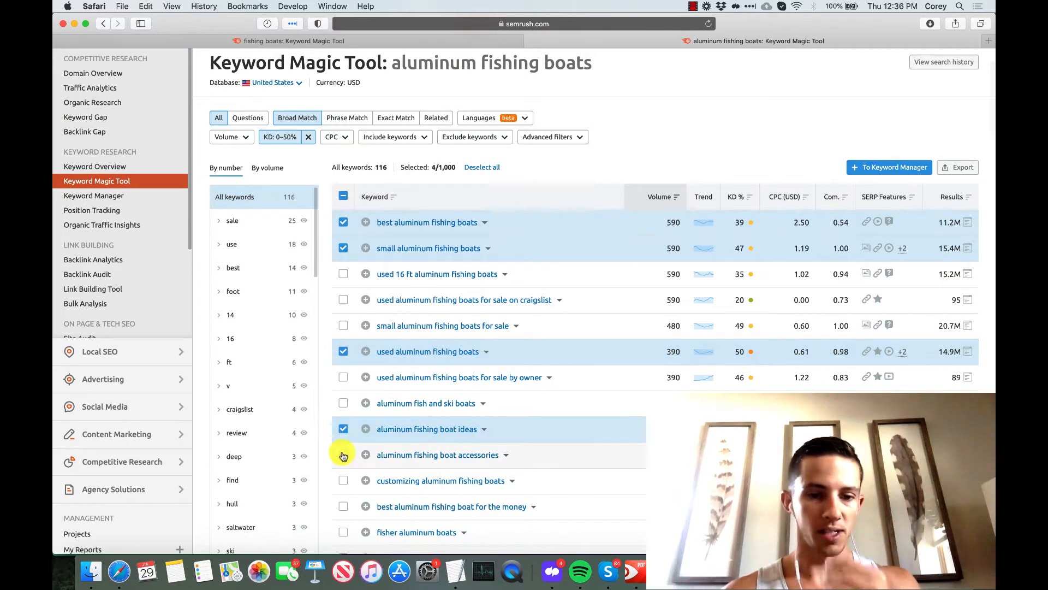
left_click(344, 454)
Add "customizing aluminum fishing boats", "fisher aluminum boats", "aluminum center console fishing boats" and "aluminum offshore fishing boats" to the keyword selection
scroll(344, 456, "down", 2)
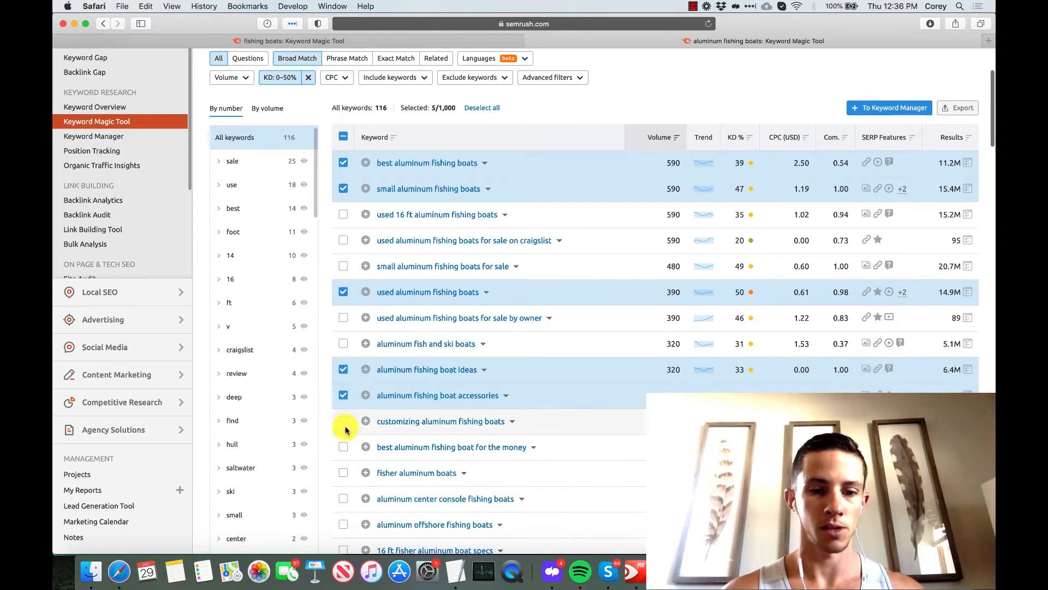
left_click(344, 421)
scroll(345, 422, "down", 2)
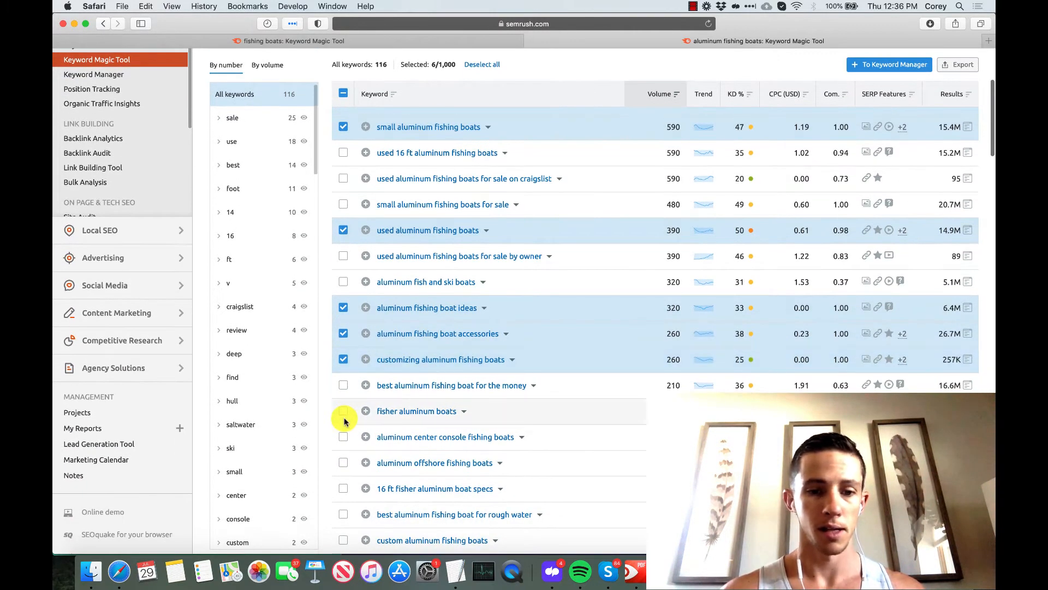
left_click(343, 412)
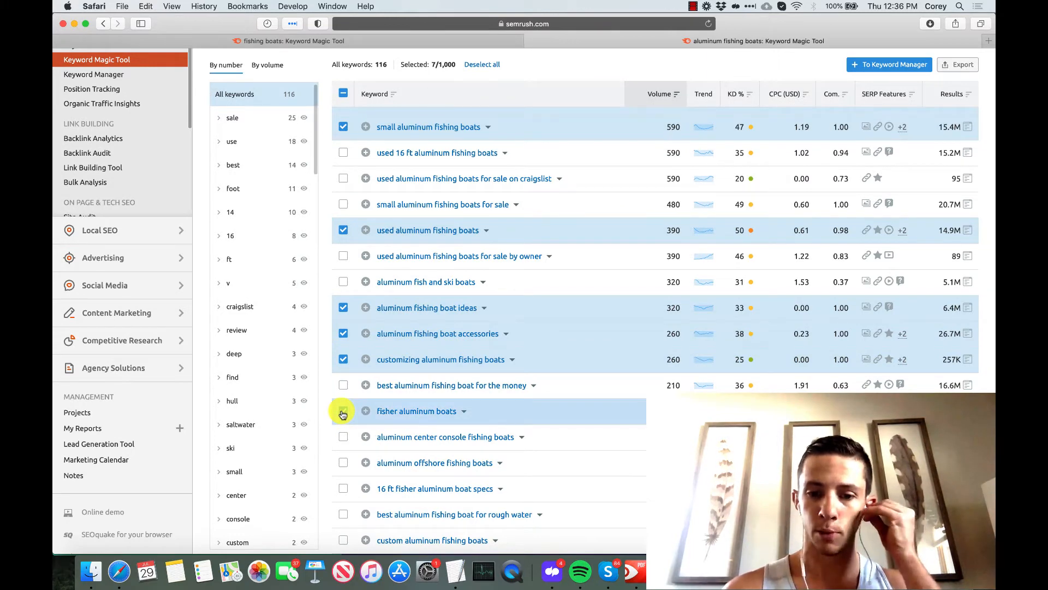
scroll(343, 414, "down", 2)
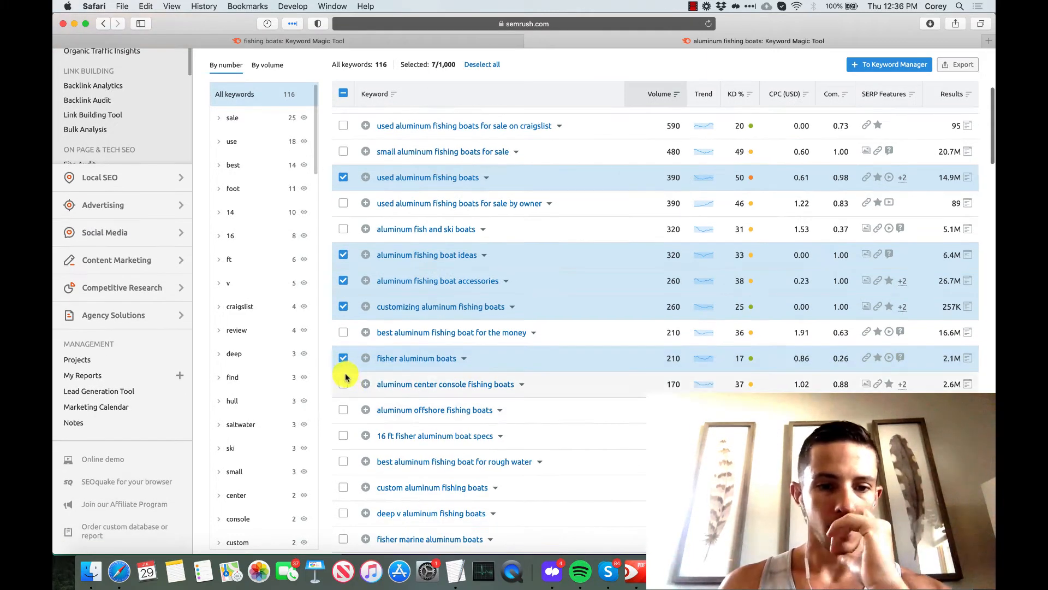
left_click(342, 385)
left_click(343, 410)
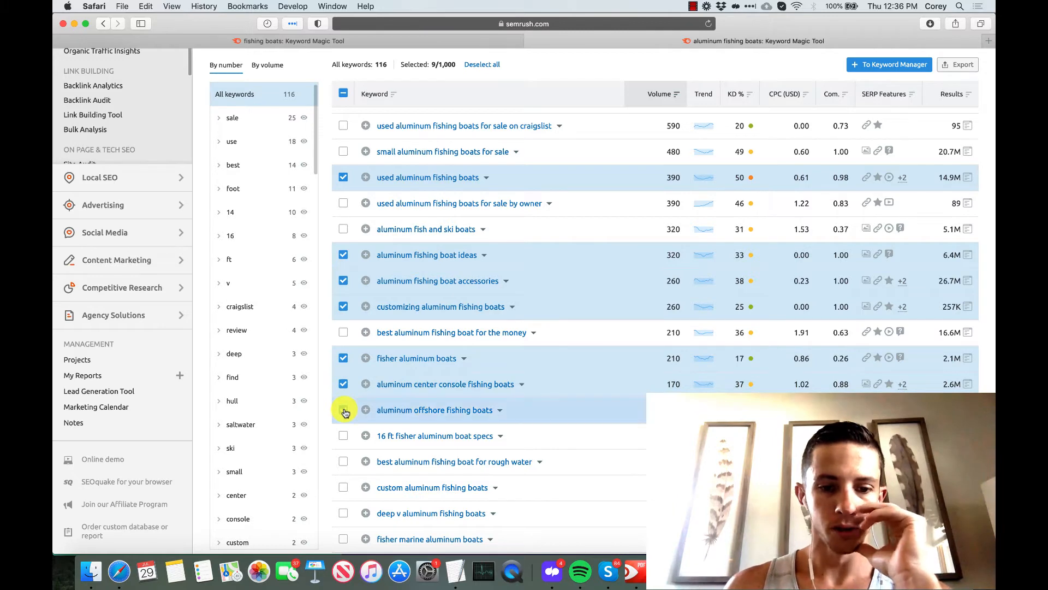
Add "best aluminum fishing boat for rough water", "custom aluminum fishing boats" and "deep v aluminum fishing boats" to the keyword selection
scroll(345, 413, "down", 1)
scroll(345, 413, "down", 1)
left_click(343, 417)
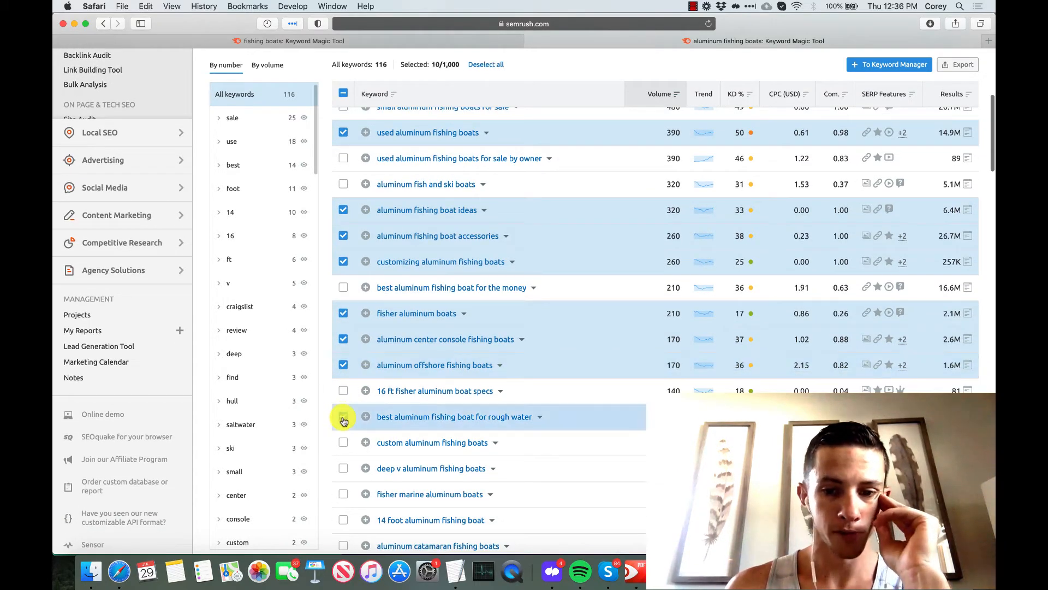
scroll(343, 420, "down", 1)
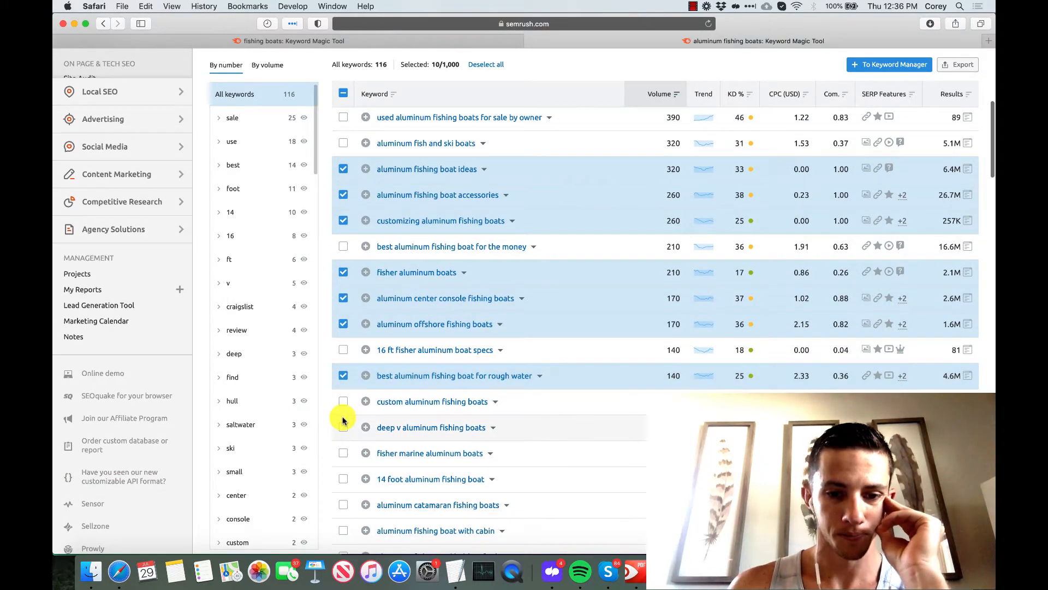
left_click(344, 403)
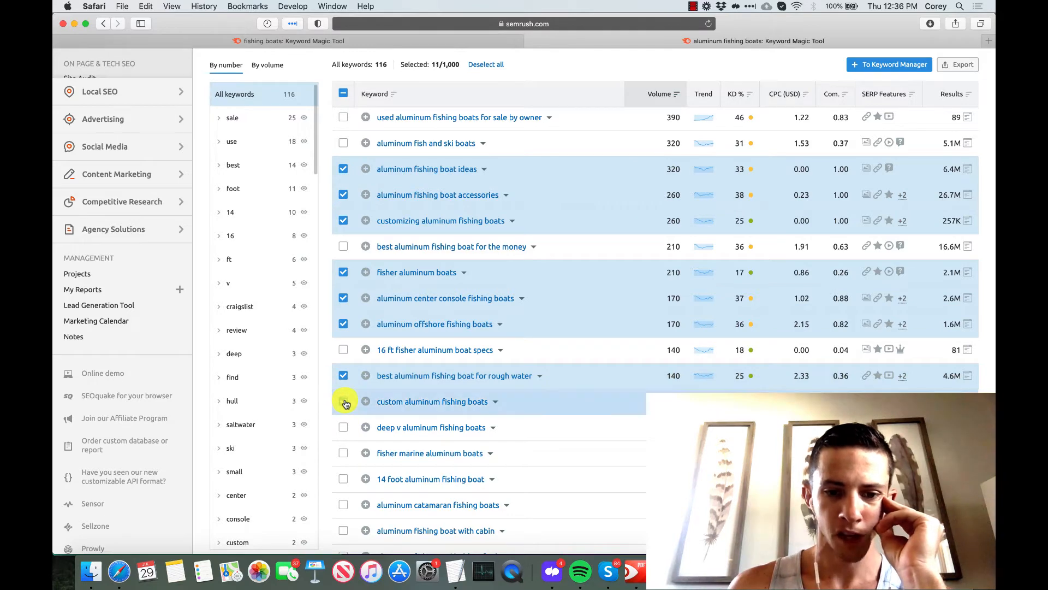
left_click(344, 430)
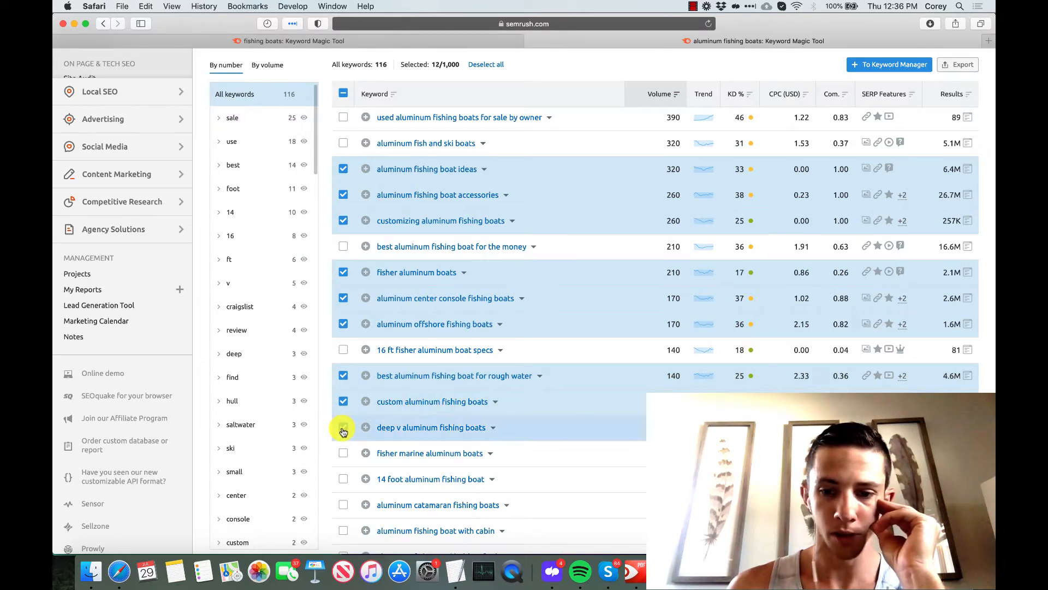
scroll(343, 432, "up", 10)
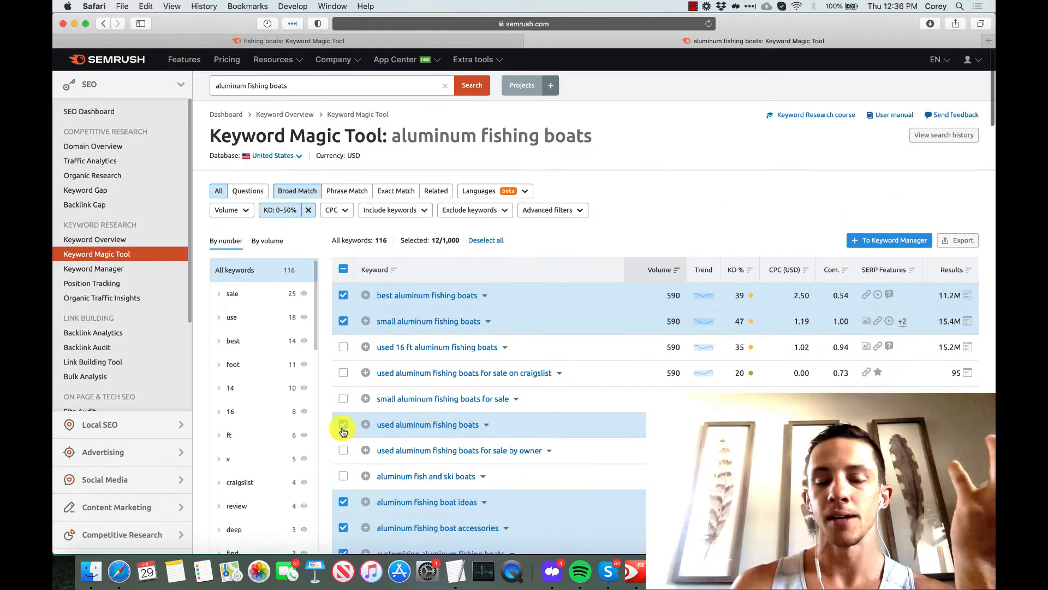
Add "aluminum fishing boat with cabin" and "best aluminum boats for saltwater fishing" to the keyword selection
scroll(343, 432, "down", 7)
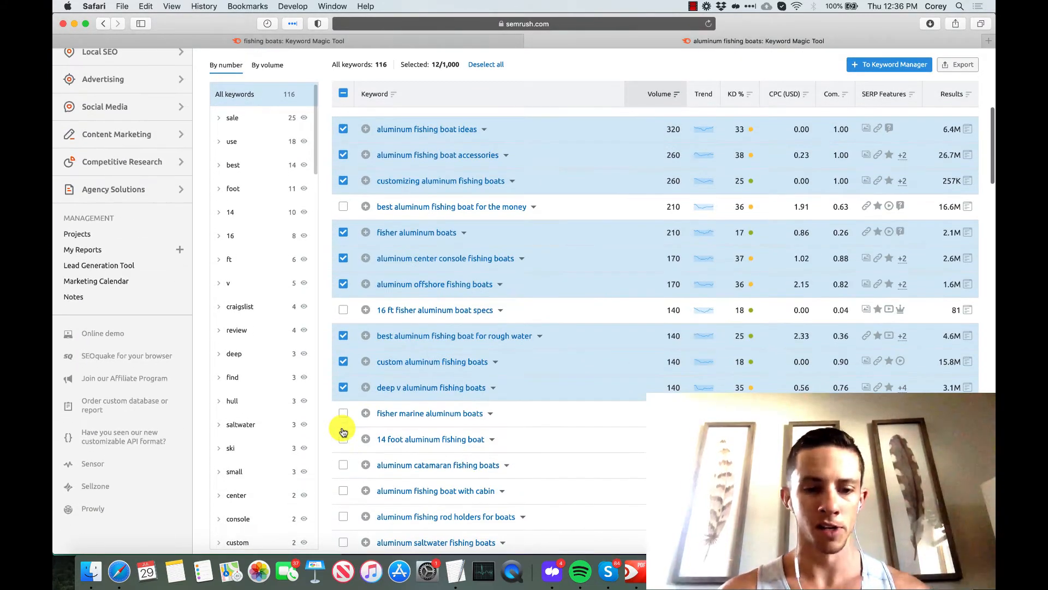
scroll(342, 431, "down", 3)
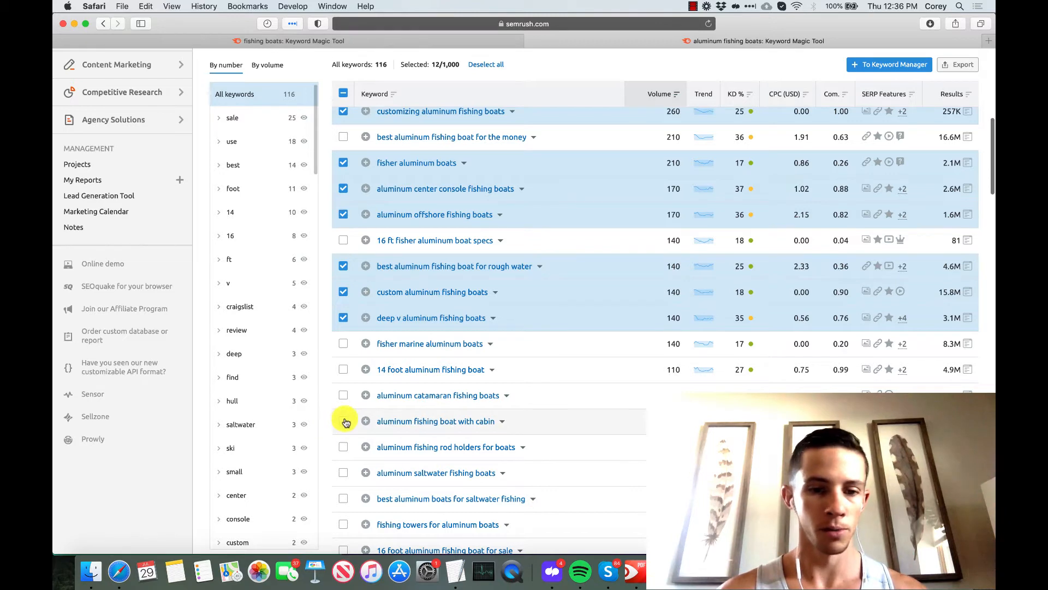
left_click(344, 421)
scroll(346, 423, "down", 1)
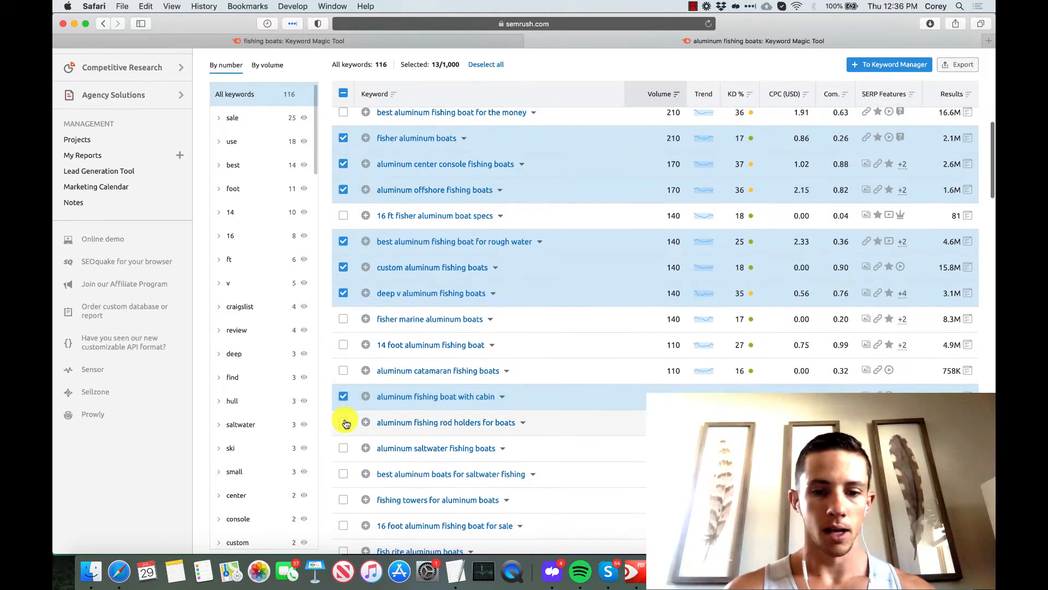
left_click(343, 475)
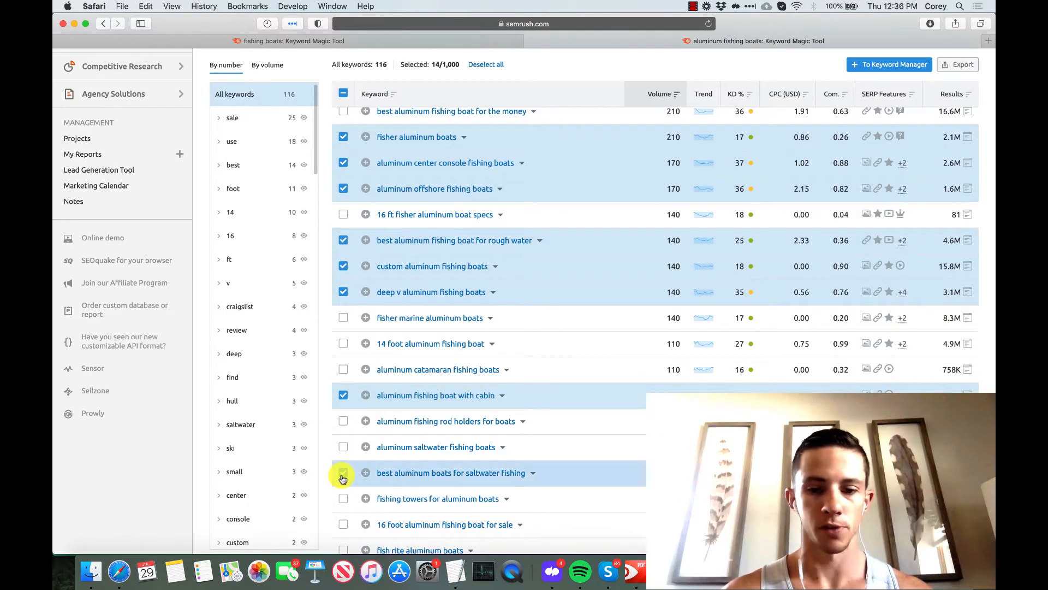
Create a new Keyword Manager list named "Aluminum Fishing Boat Supports"
scroll(492, 453, "up", 10)
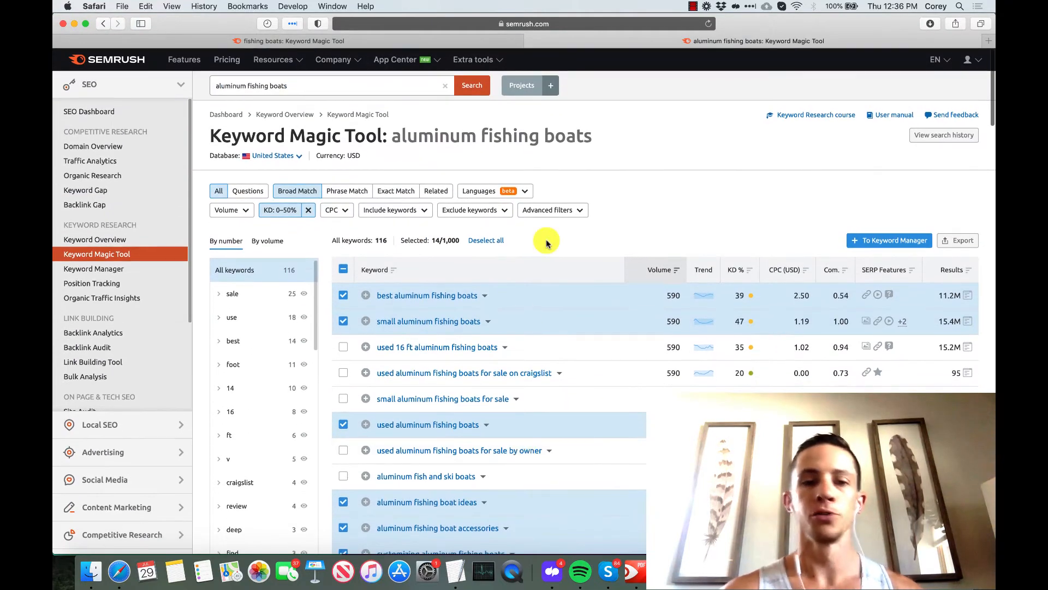
left_click(874, 243)
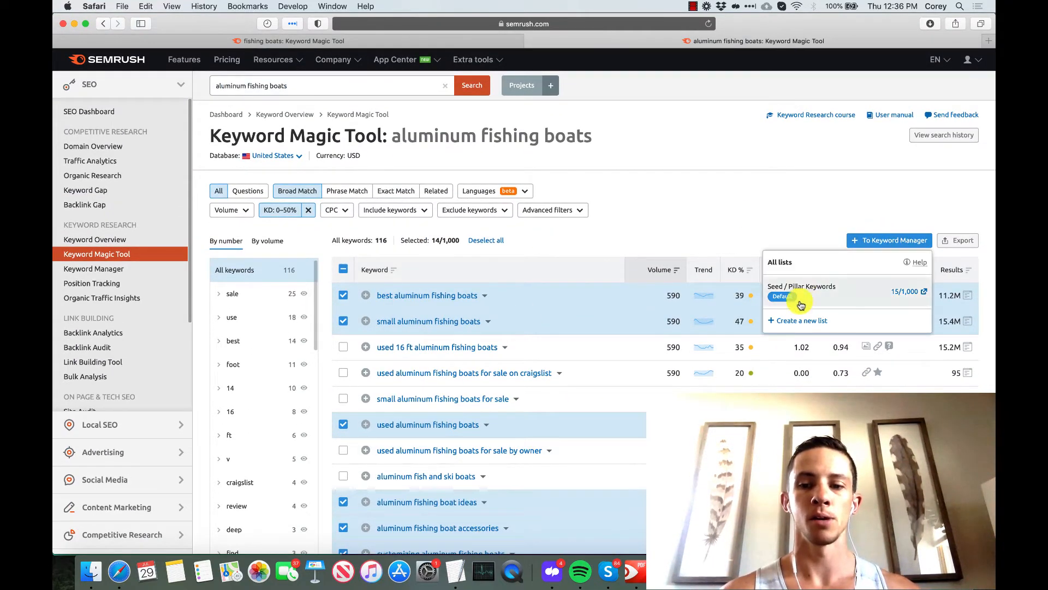
left_click(791, 321)
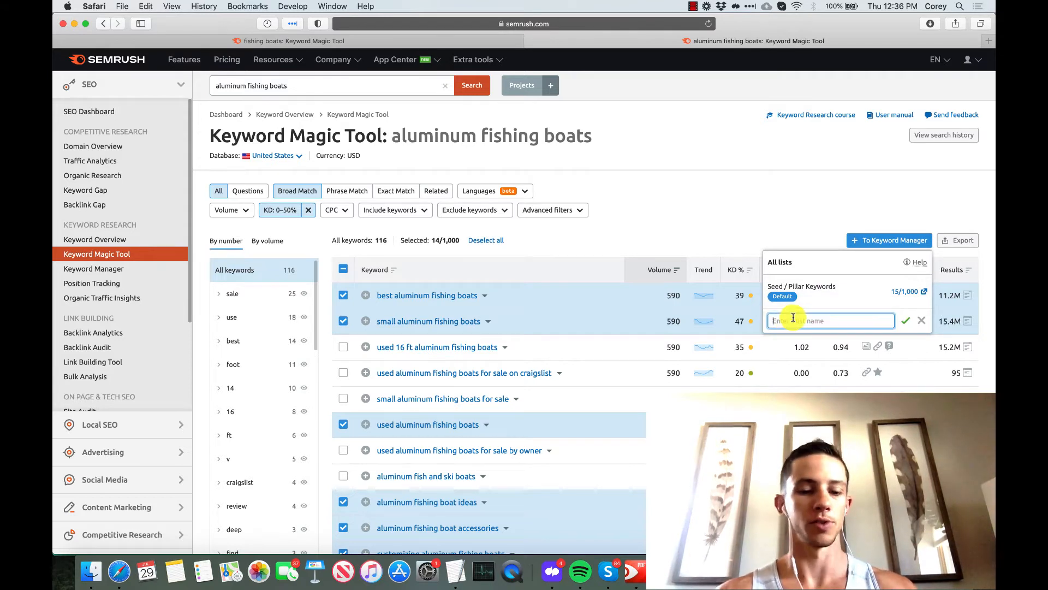
type("Allumin")
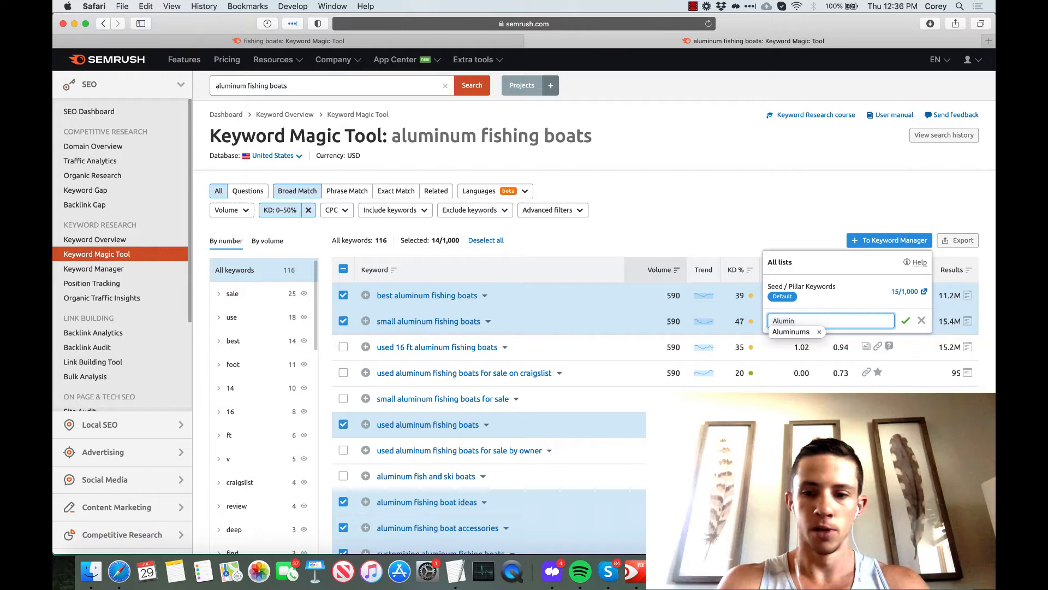
key("BackSpace")
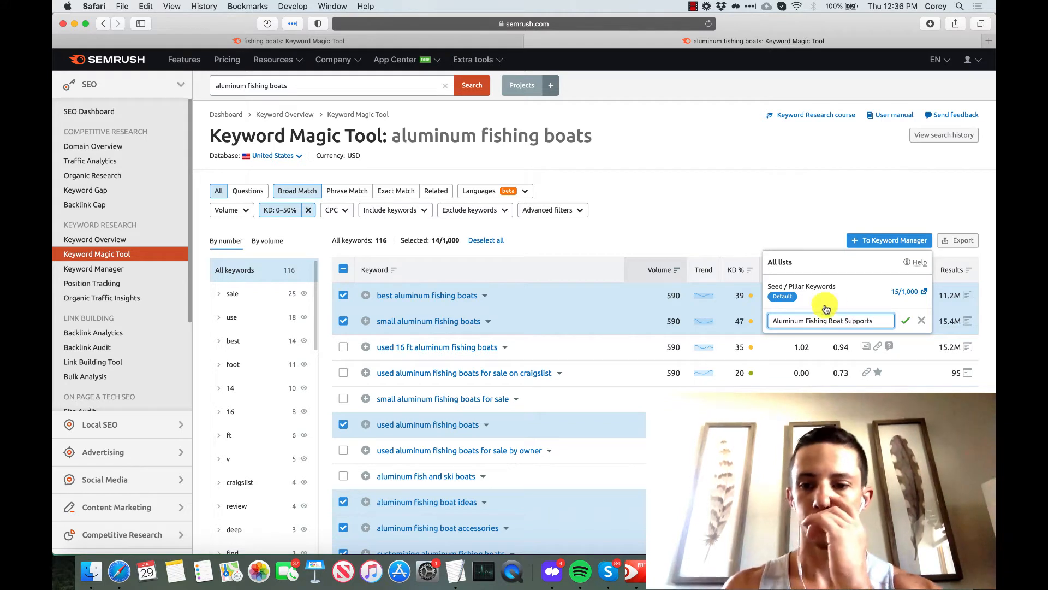
left_click(904, 322)
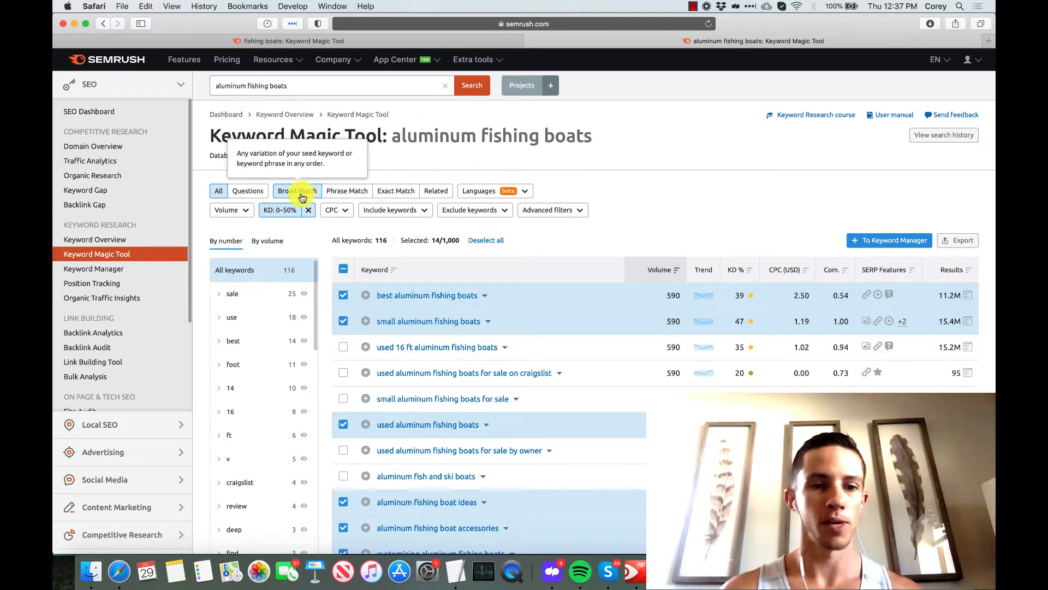
Show only question keywords and add "who makes the best aluminum fishing boat" and "how to mount fish finder on aluminum boat" to "Aluminum Fishing Boat Supports"
left_click(262, 194)
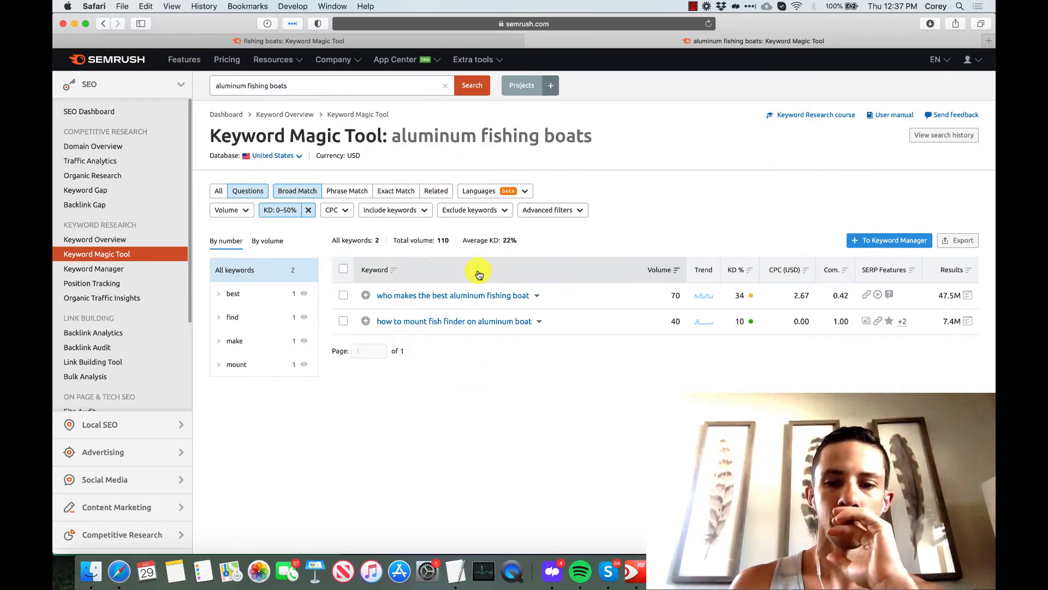
left_click(343, 295)
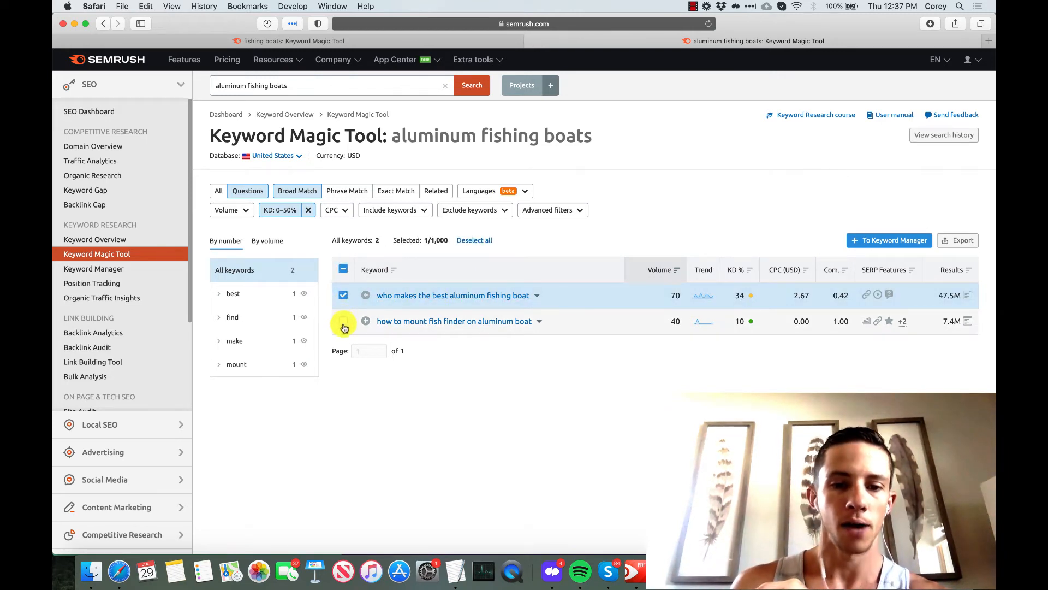
left_click(343, 322)
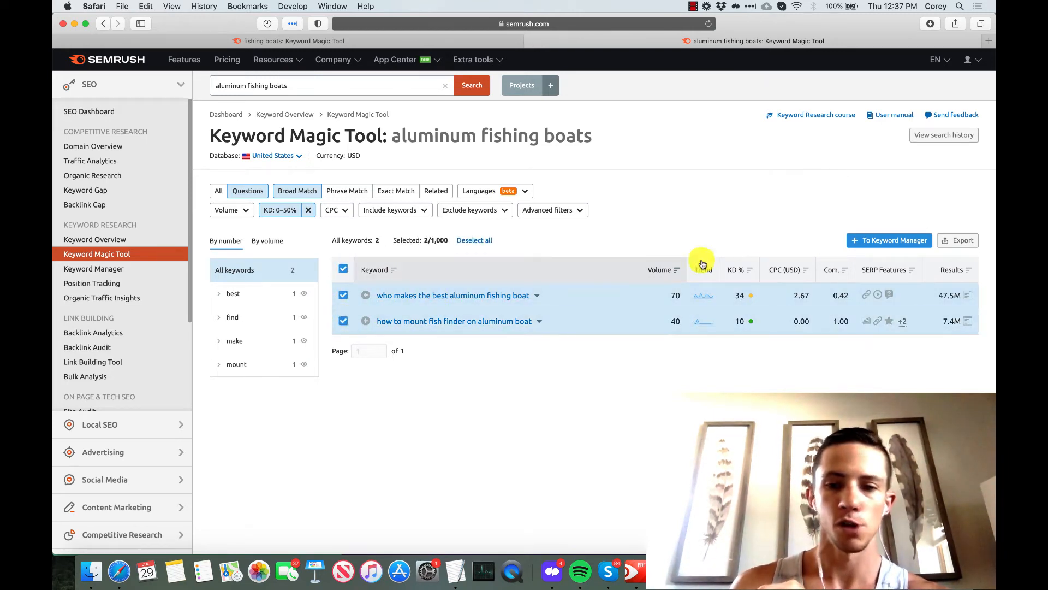
left_click(874, 241)
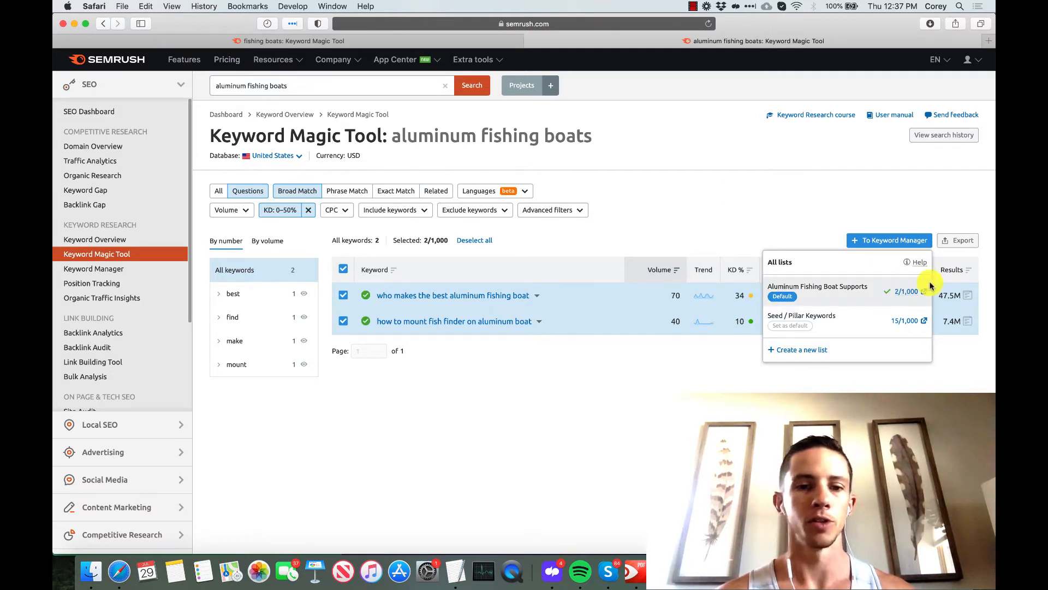
left_click(859, 201)
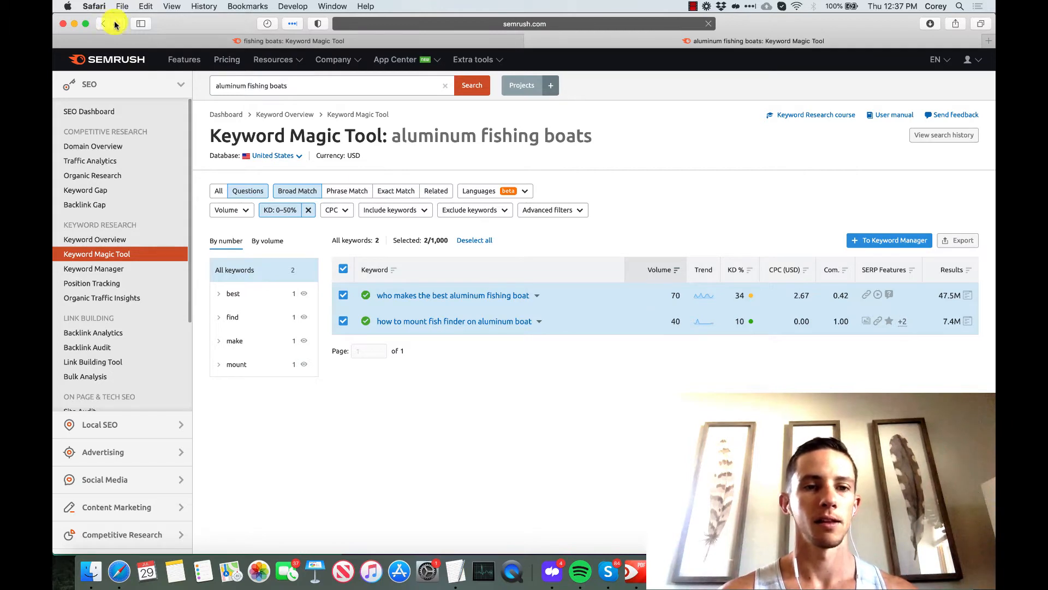
Return to all keywords and select "best aluminum fishing boats" plus the small, used, fish and ski, and fishing boat ideas variations
left_click(309, 192)
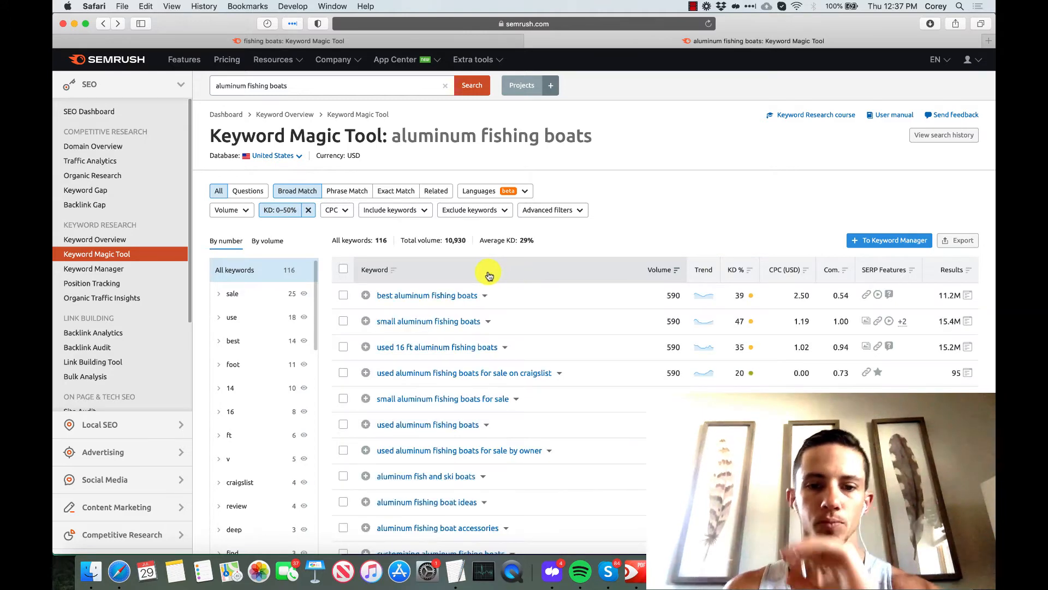
left_click(343, 295)
left_click(343, 321)
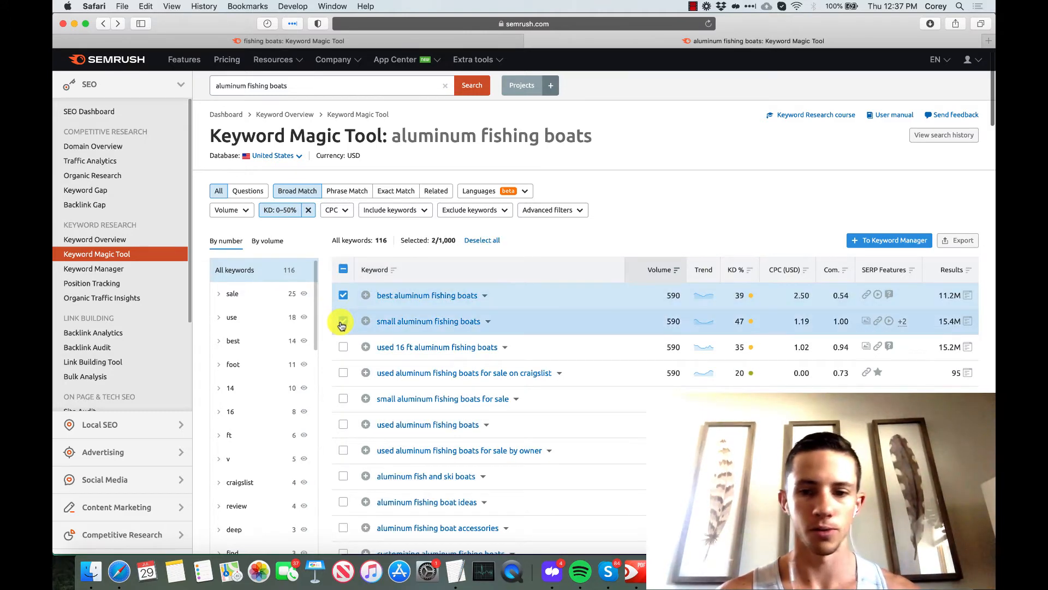
scroll(340, 325, "down", 4)
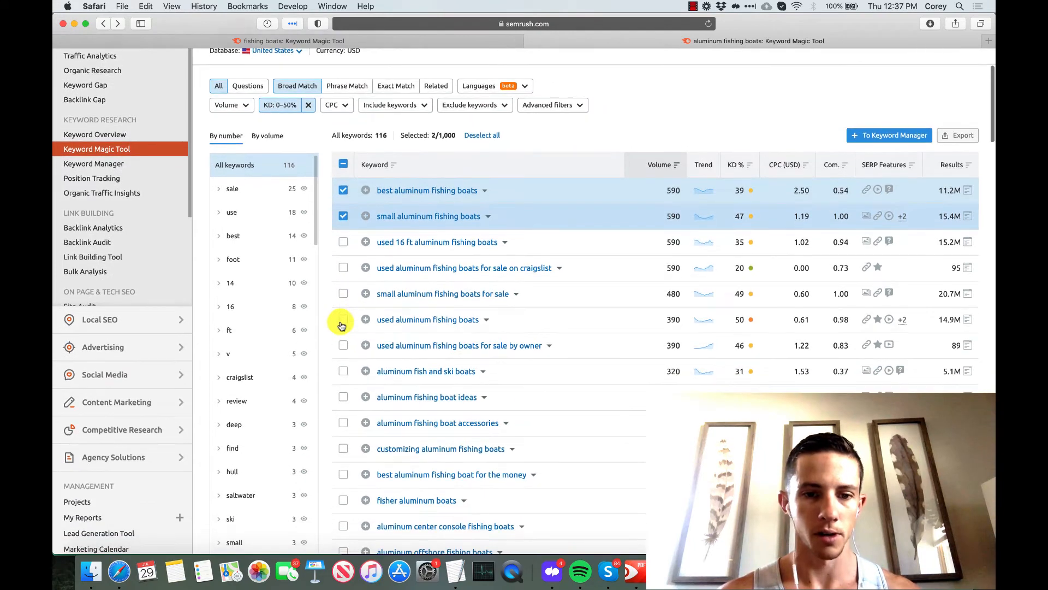
left_click(343, 320)
left_click(343, 372)
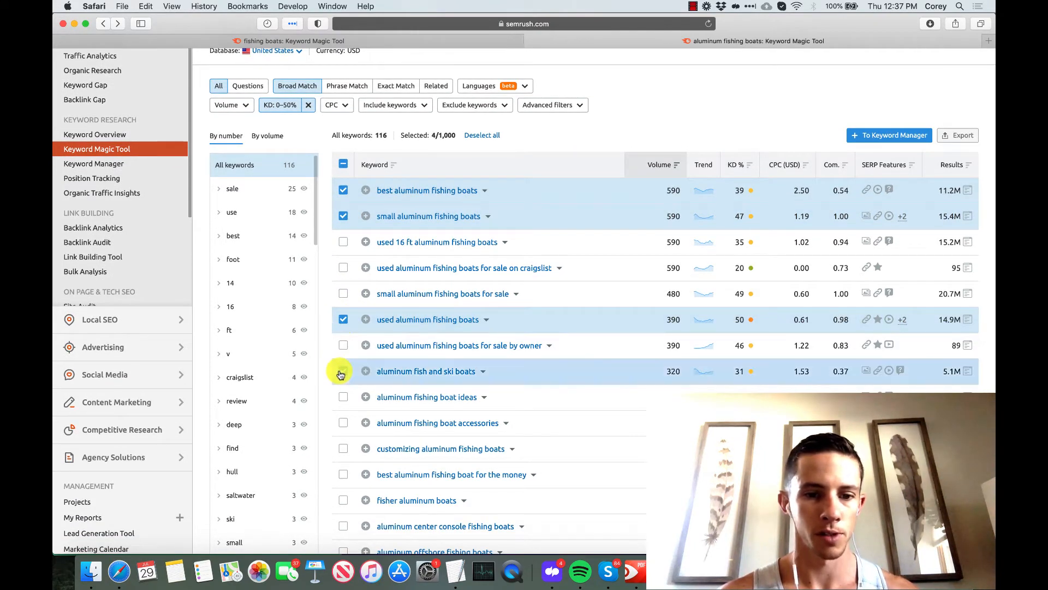
left_click(342, 397)
Add "fisher aluminum boats", "best aluminum fishing boat for the money" and "customizing aluminum fishing boats" to the keyword selection
scroll(339, 431, "down", 3)
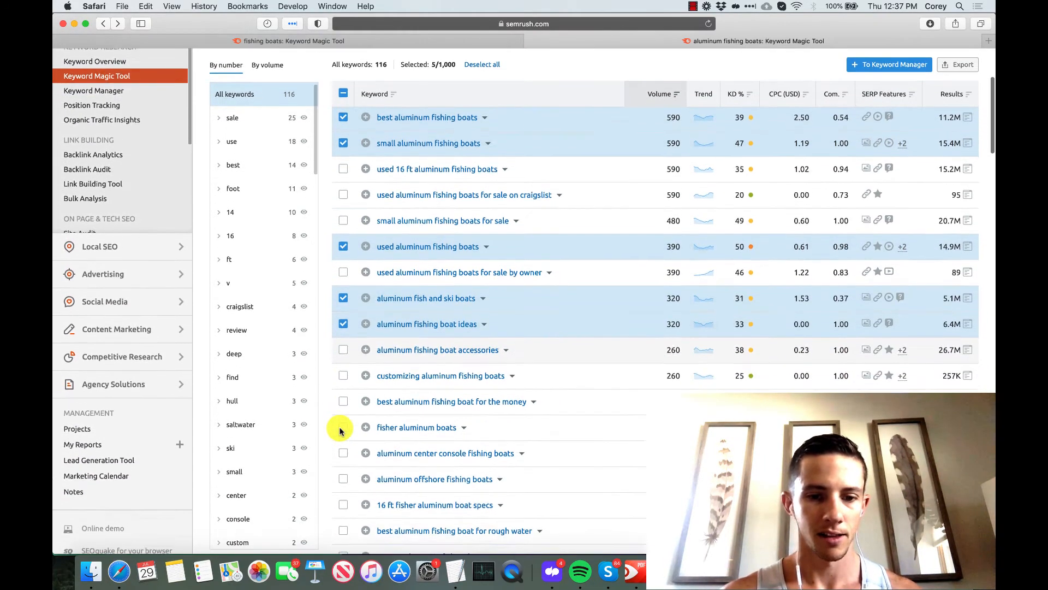
left_click(343, 419)
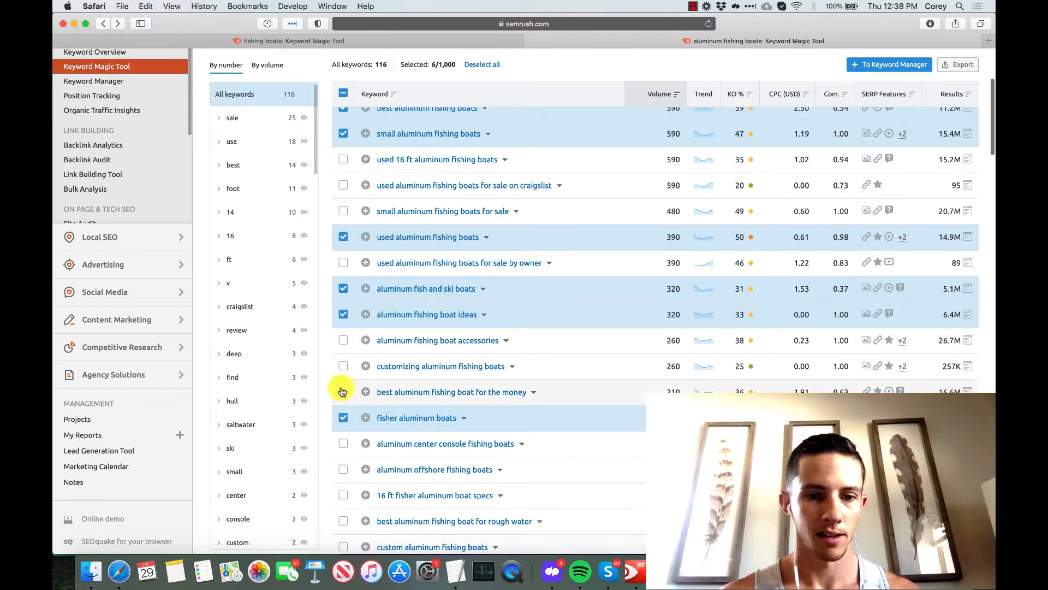
left_click(342, 392)
left_click(342, 365)
Select the offshore, deep v, custom and rough water aluminum boat keywords, and add the whole selection to the "Aluminum Fishing Boat Supports" list
scroll(341, 404, "down", 2)
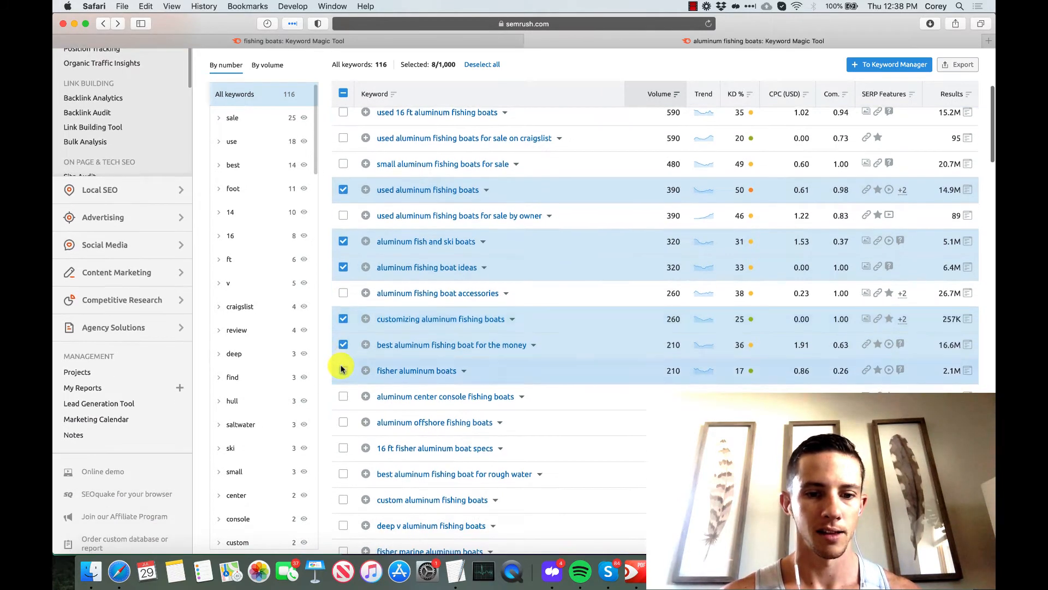
left_click(343, 424)
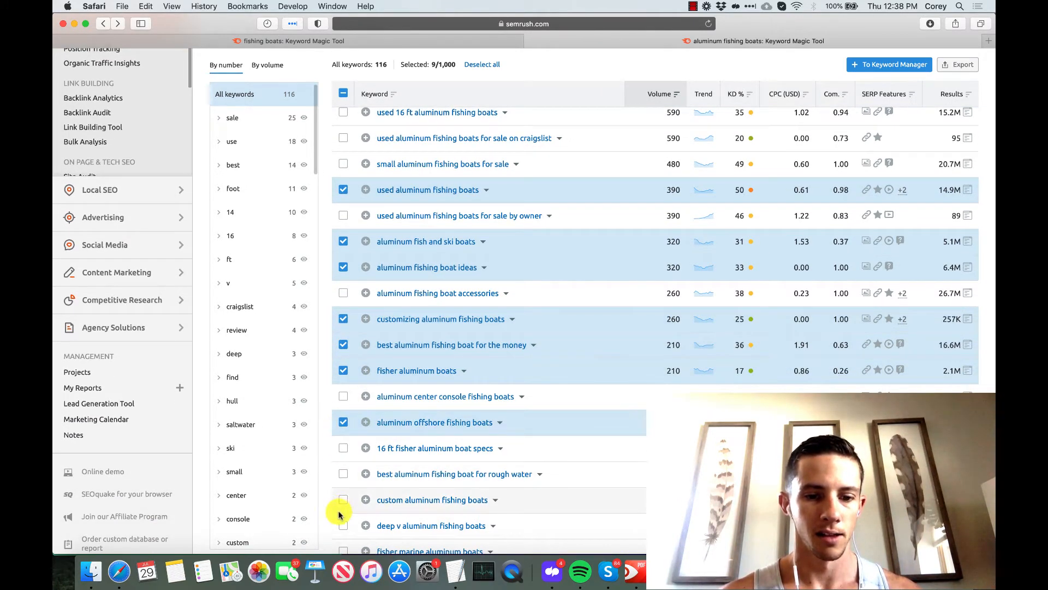
left_click(342, 526)
left_click(344, 501)
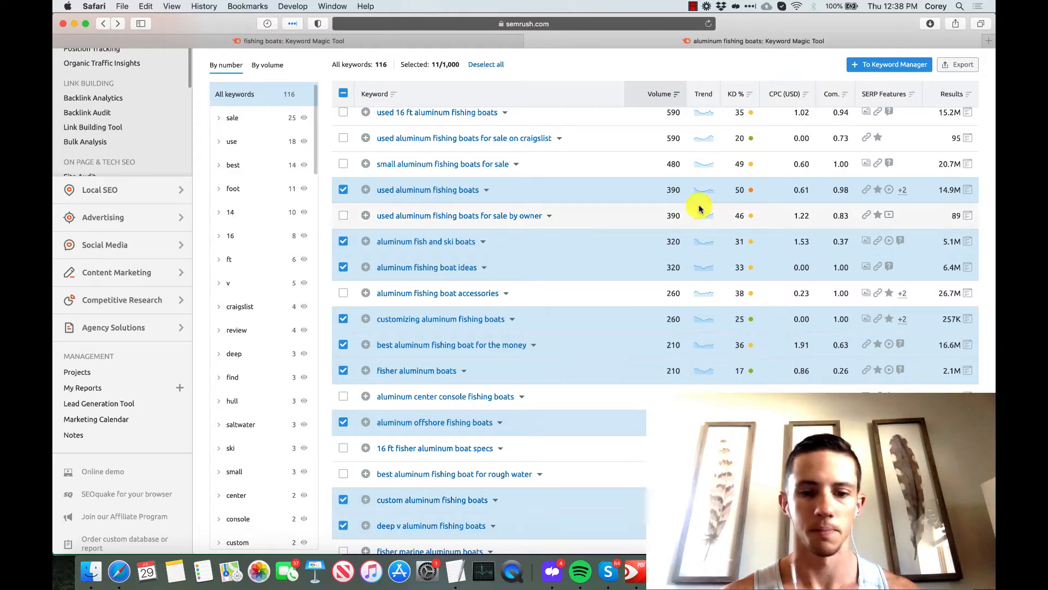
left_click(342, 473)
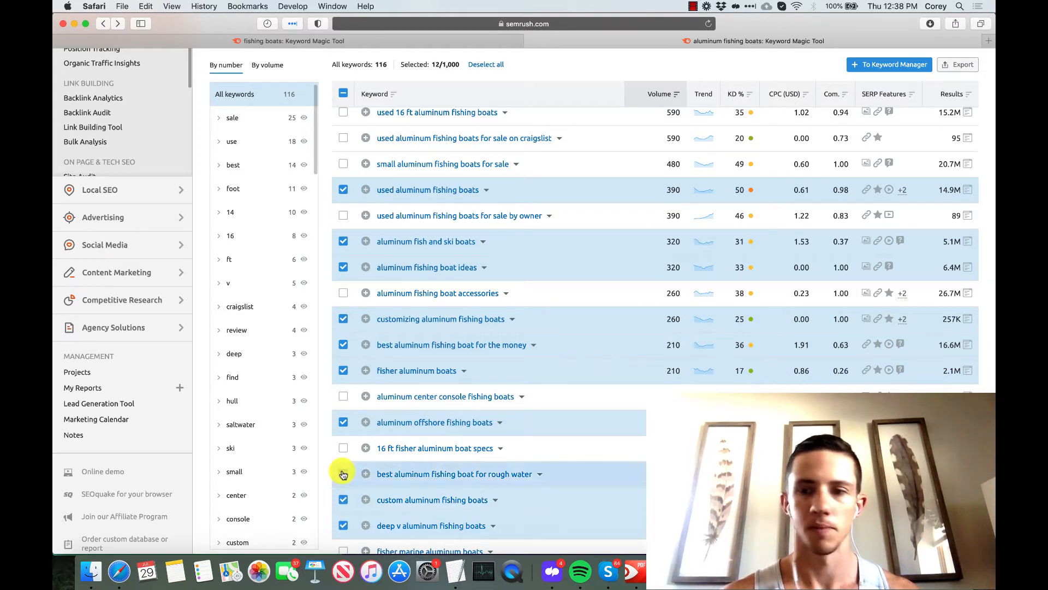
left_click(872, 64)
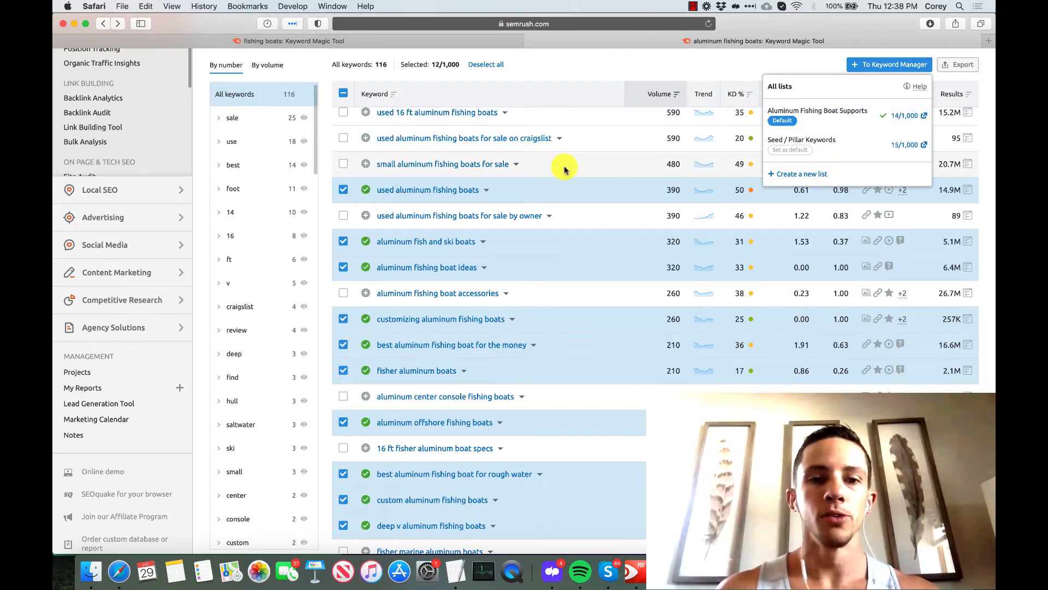
Copy the keyword "used aluminum fishing boats", search Google for it in a new browser tab and review the results
scroll(499, 164, "up", 5)
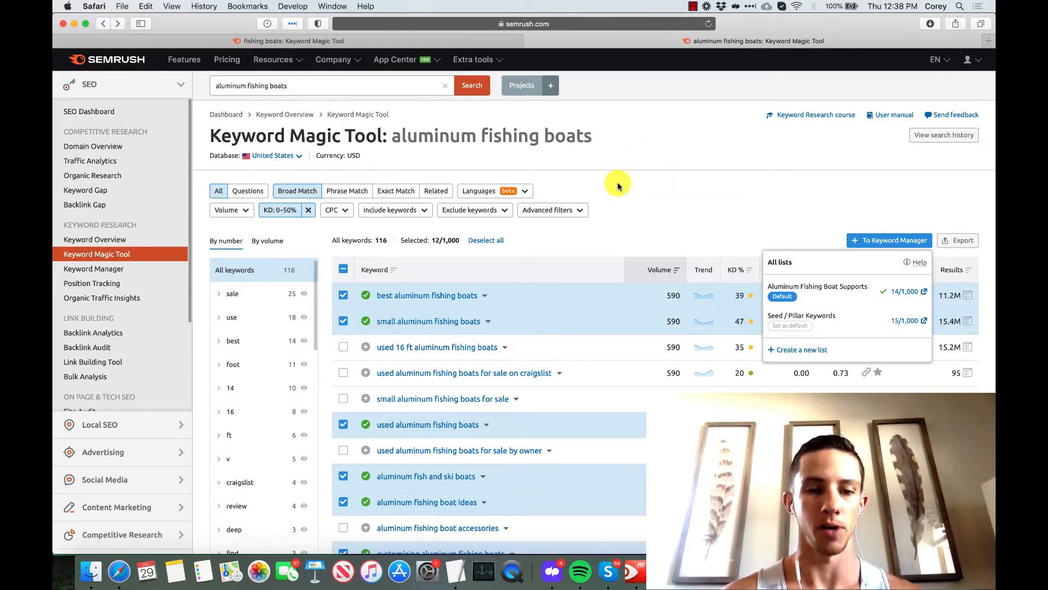
scroll(617, 182, "down", 8)
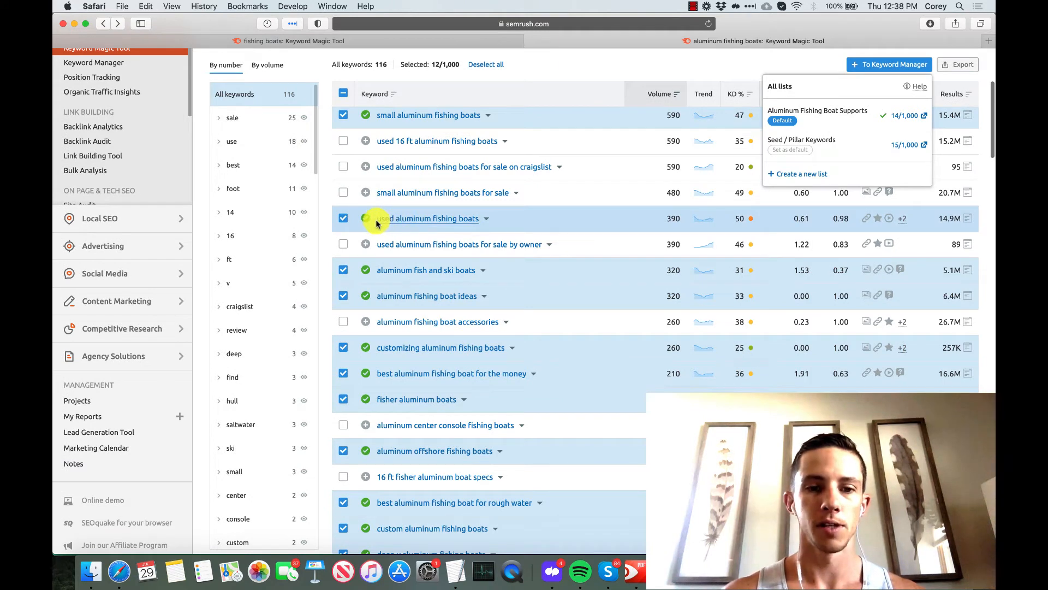
left_click_drag(375, 222, 477, 221)
key("super+c")
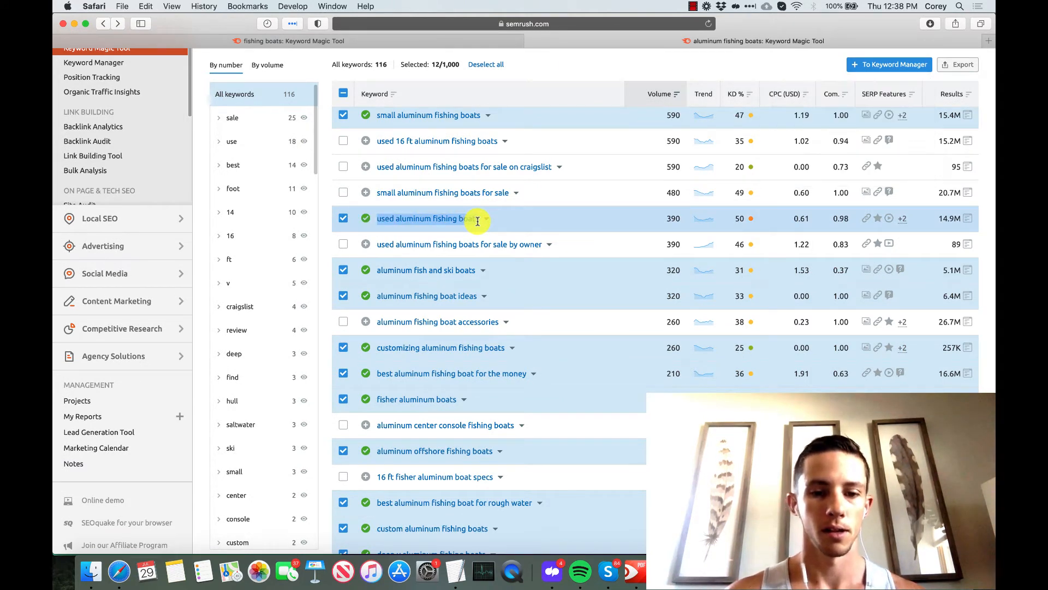
right_click(478, 221)
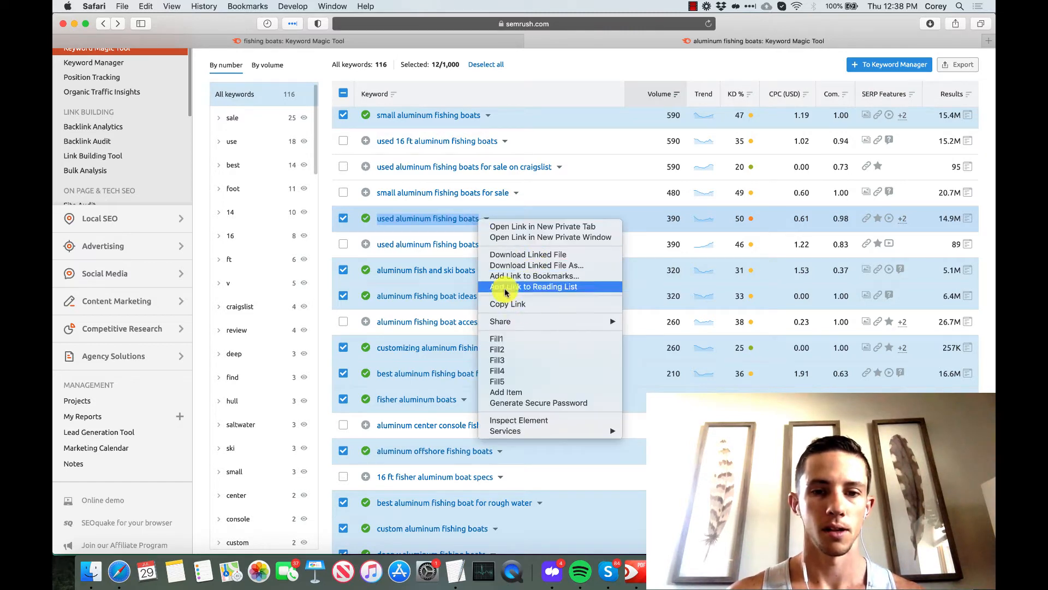
left_click(601, 65)
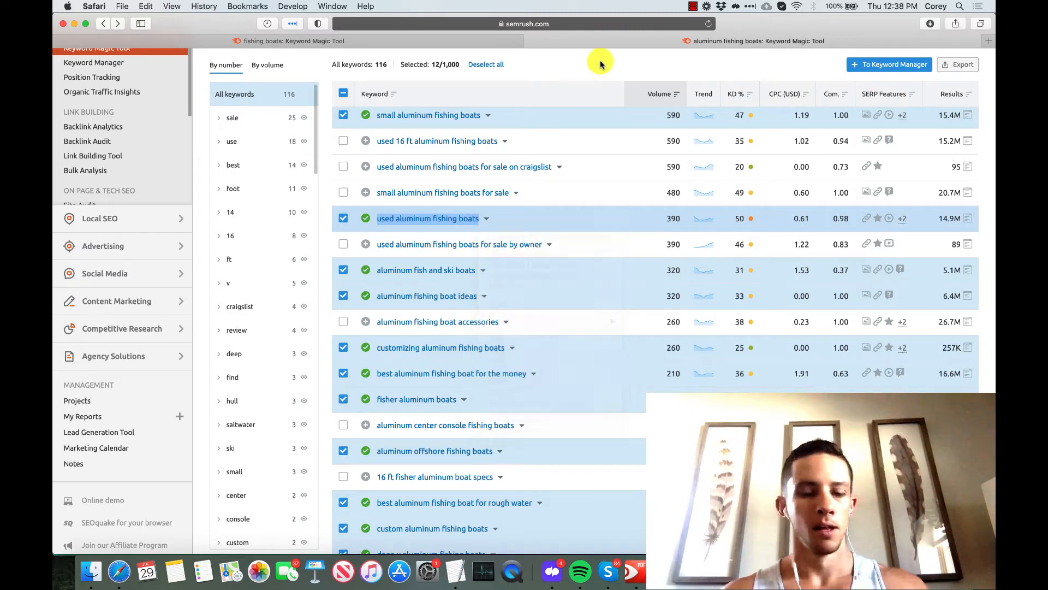
left_click(986, 44)
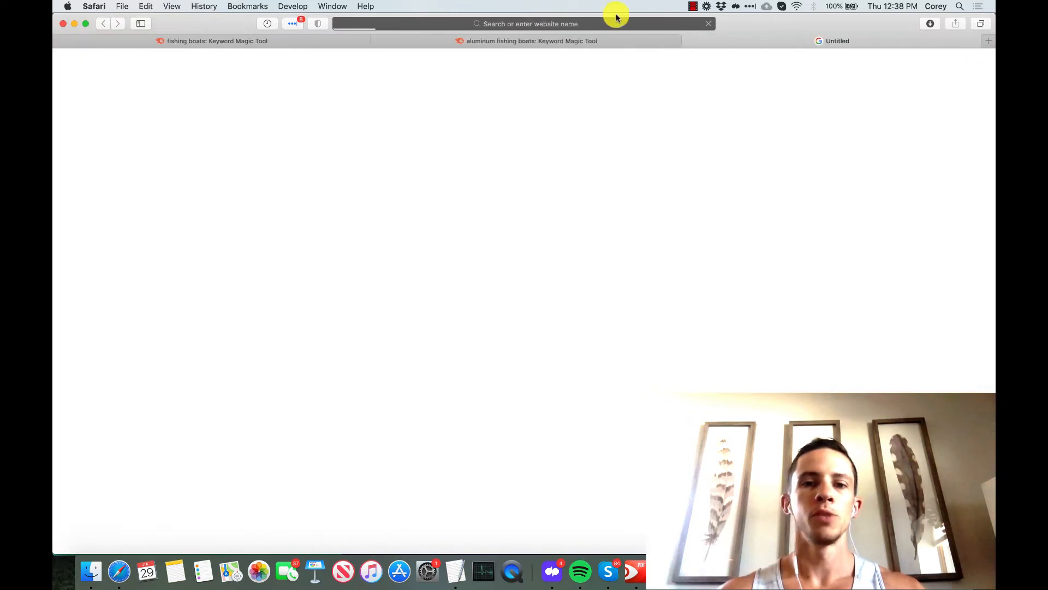
left_click(587, 26)
key("super+v")
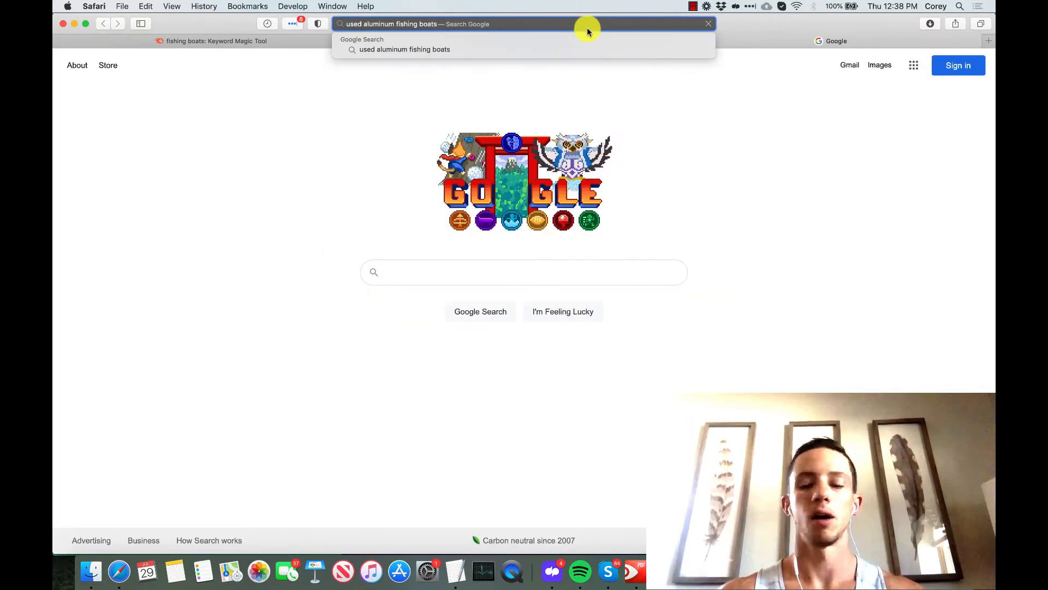
key("Return")
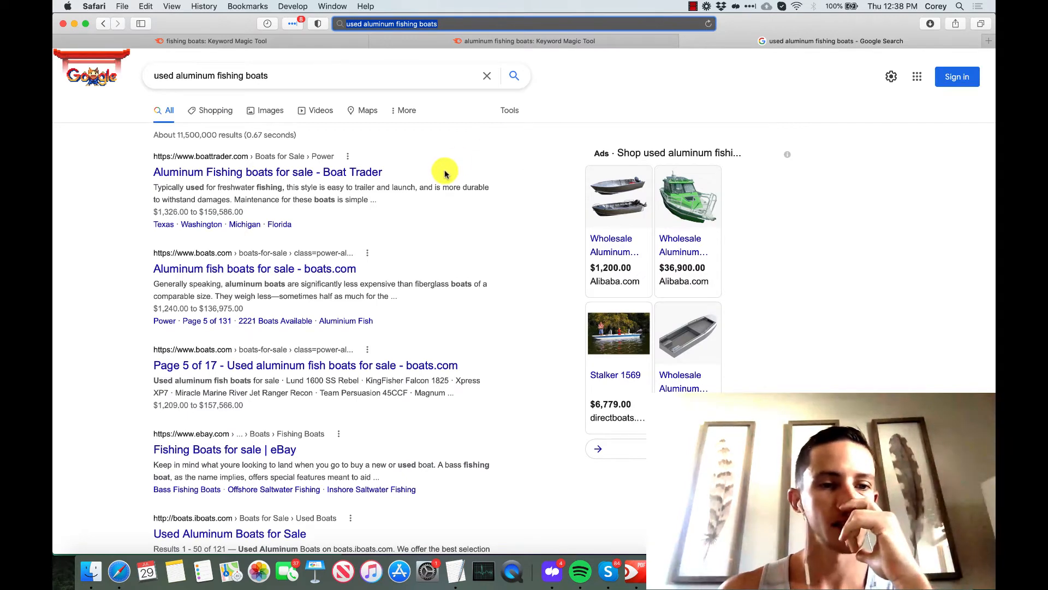
scroll(445, 174, "down", 3)
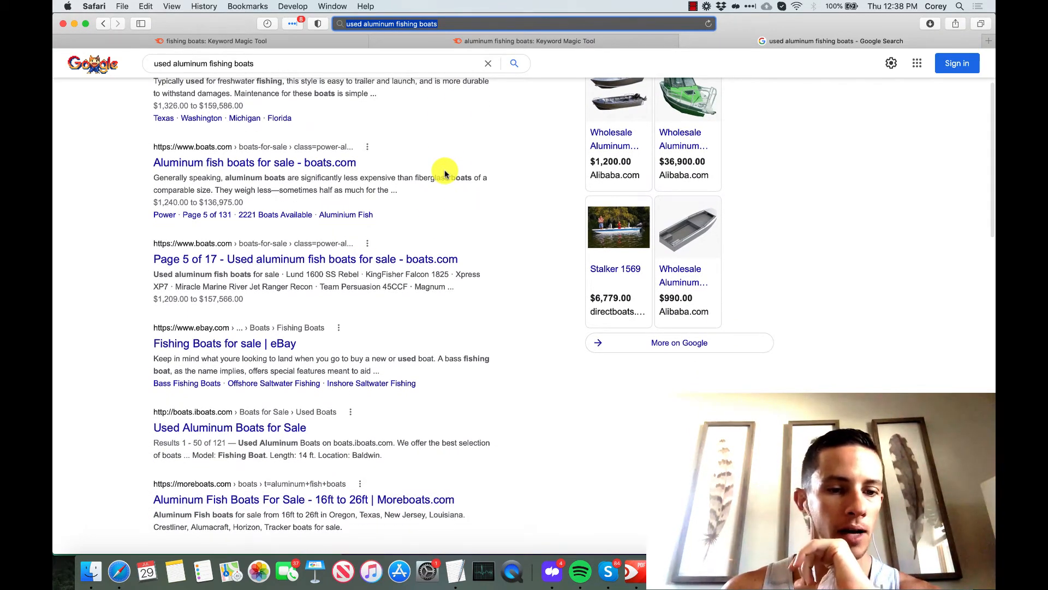
Review the rest of the first page of Google results for "used aluminum fishing boats" and continue to the second results page
scroll(415, 221, "down", 5)
scroll(412, 229, "down", 5)
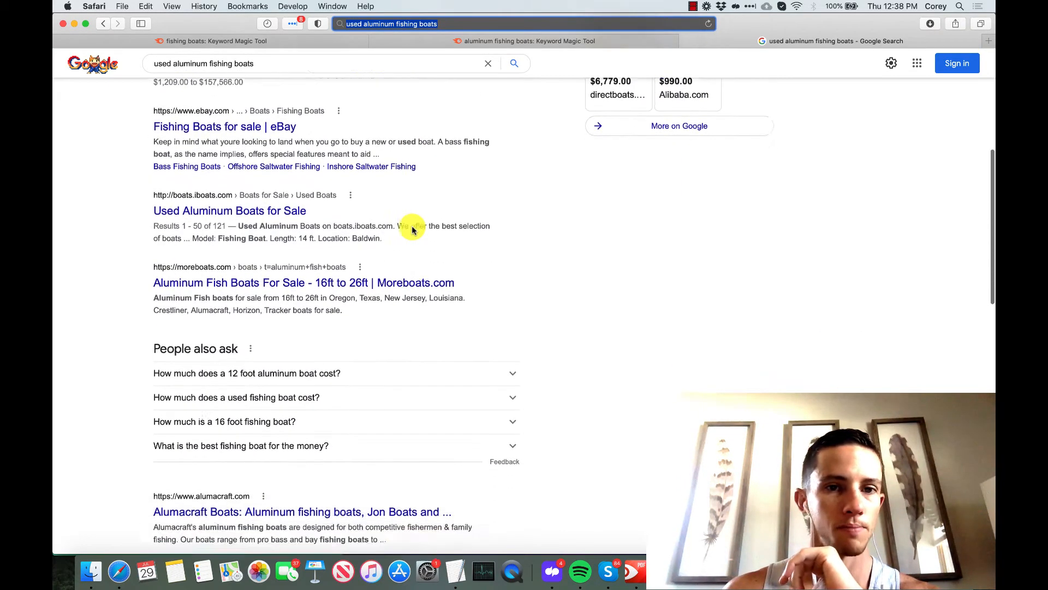
scroll(412, 230, "down", 10)
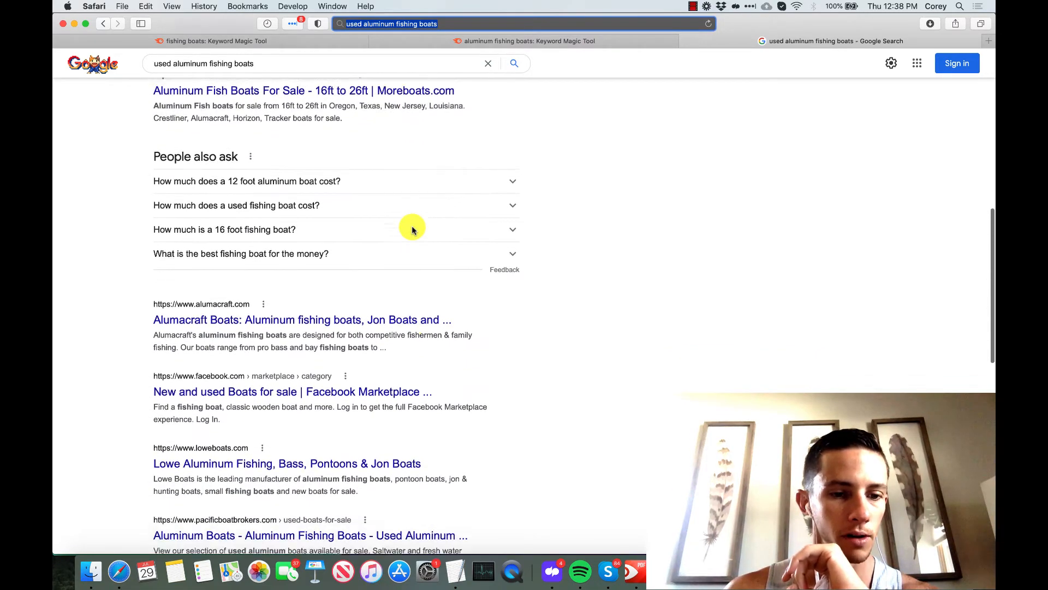
scroll(412, 230, "down", 6)
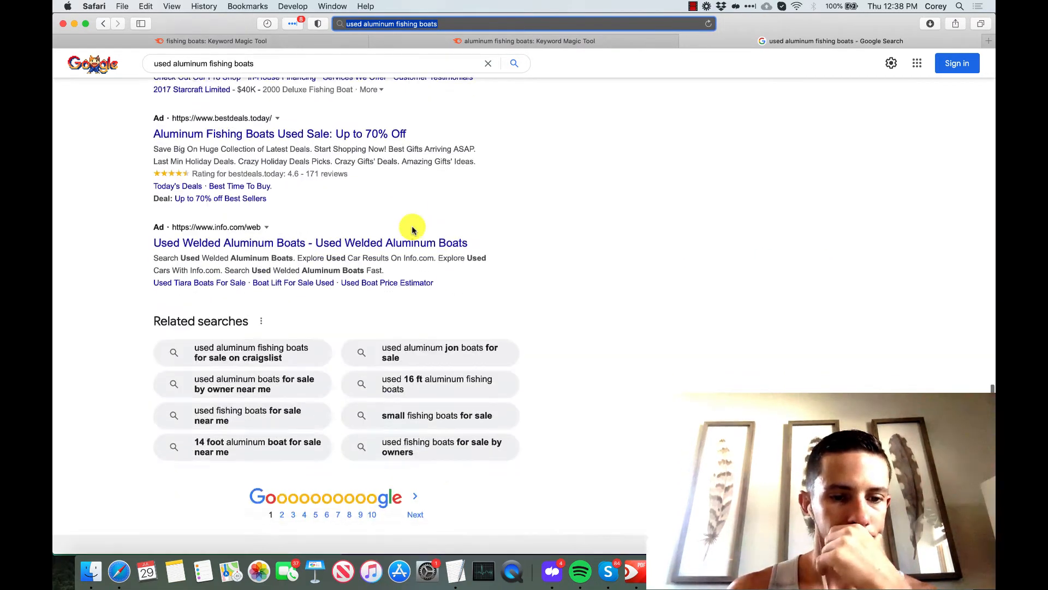
left_click(413, 503)
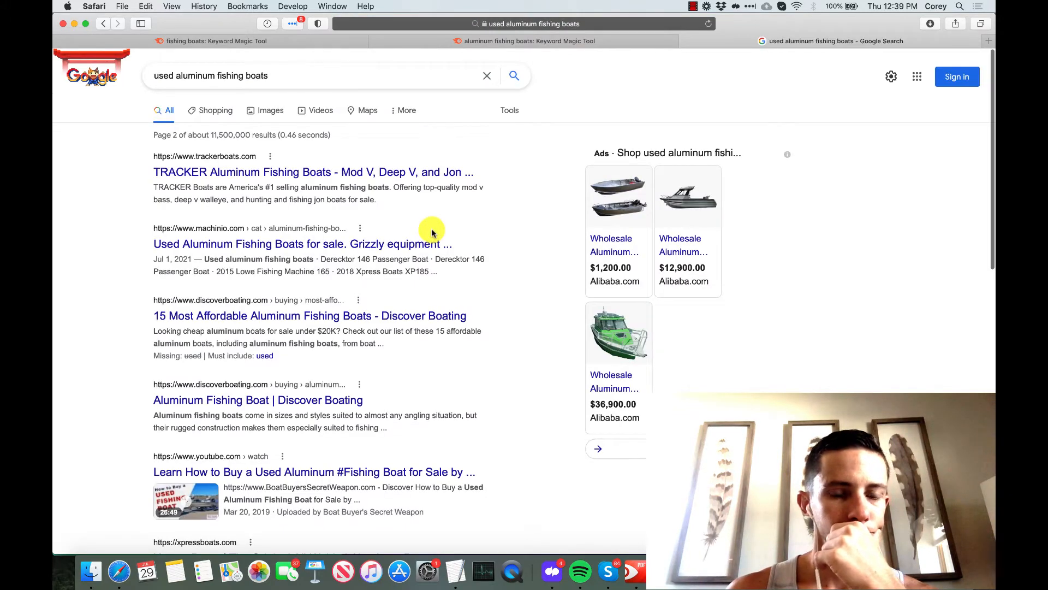
Open the Discover Boating result "15 Most Affordable Aluminum Fishing Boats" in a new private tab and skim the other second-page results
scroll(432, 232, "down", 1)
right_click(335, 303)
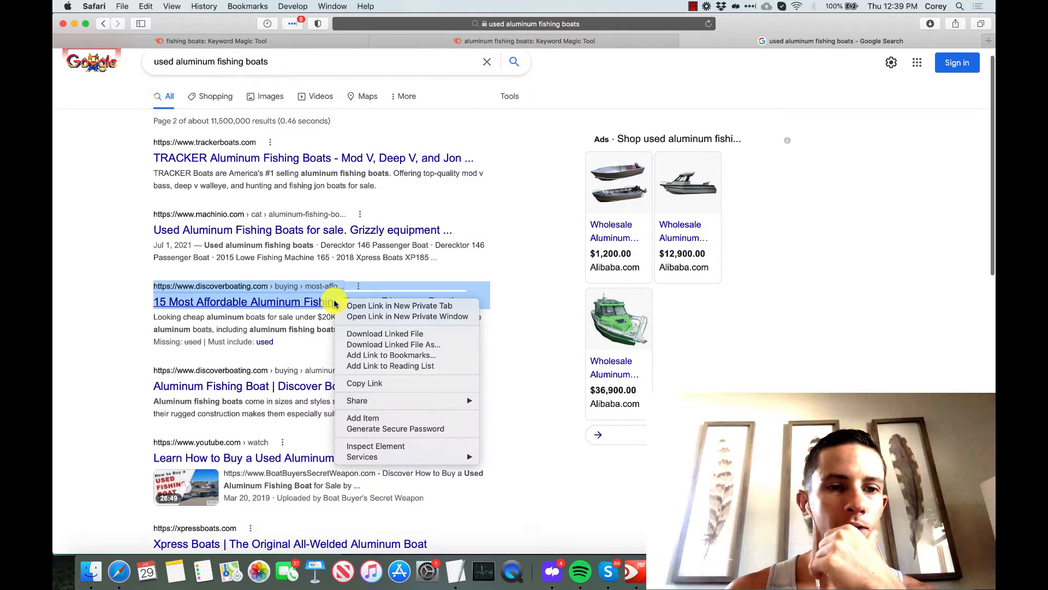
left_click(362, 306)
scroll(361, 306, "down", 5)
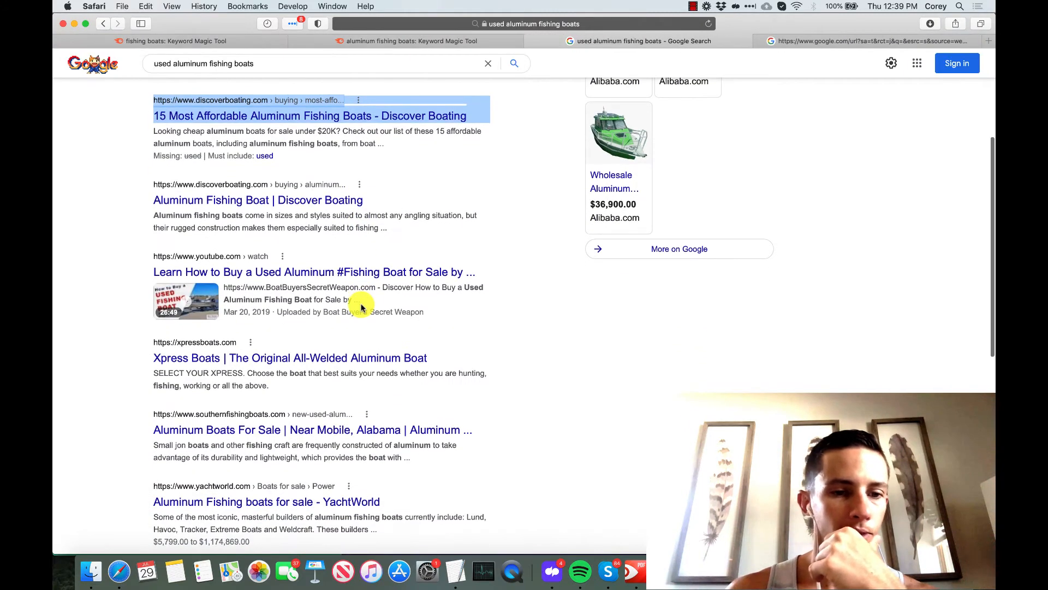
scroll(350, 344, "up", 5)
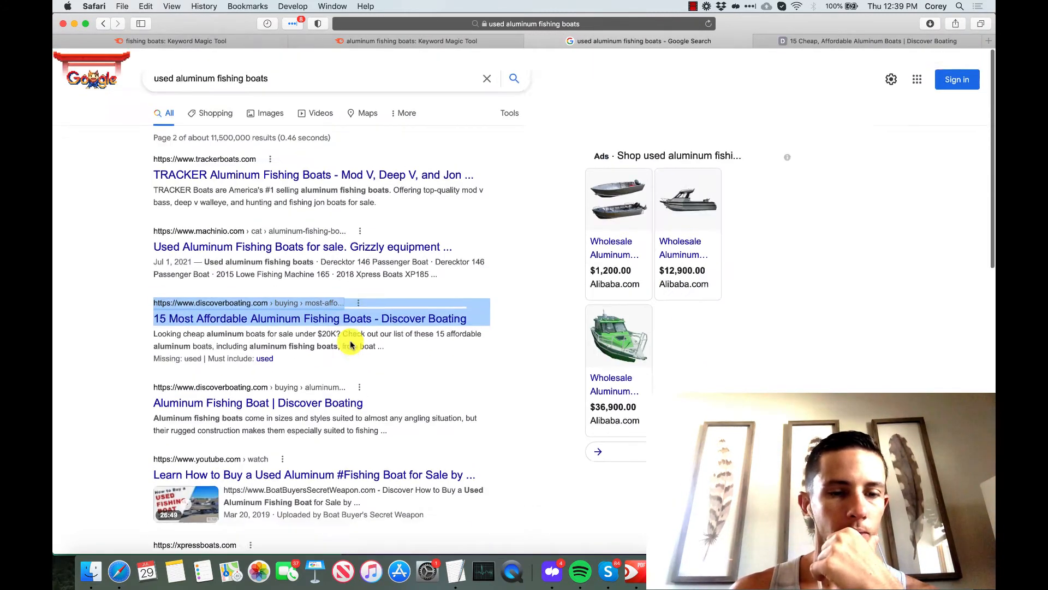
left_click(288, 80)
type("goats")
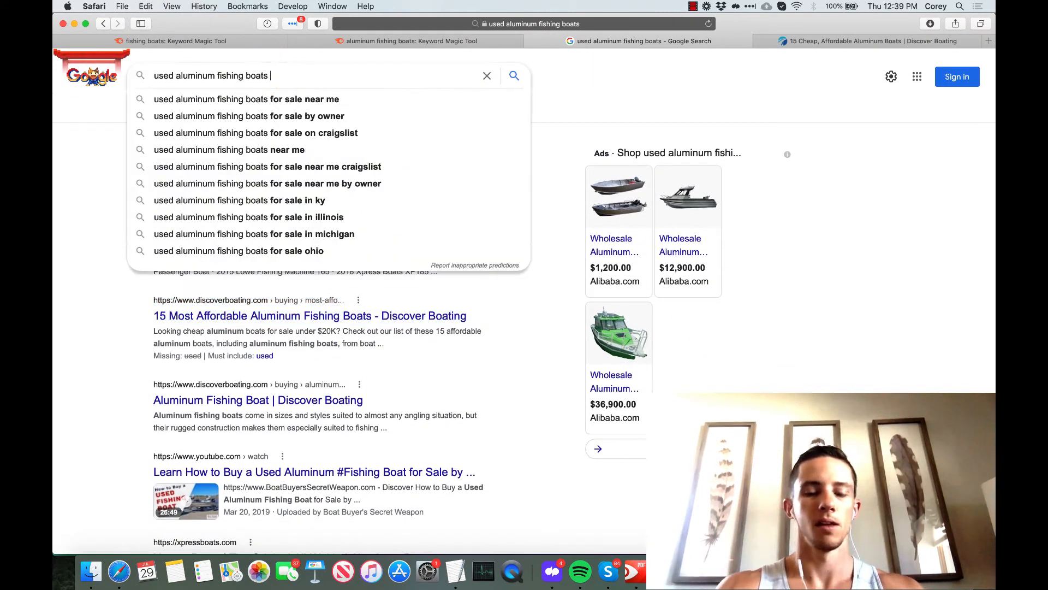
key("Return")
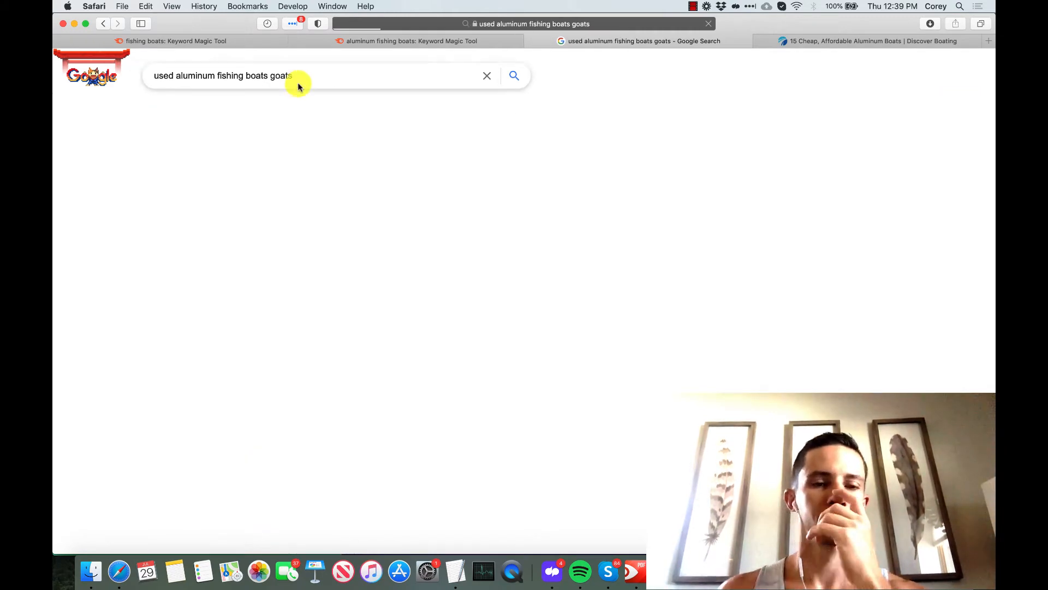
Correct the Google query to "used aluminum fishing boats guide" and run the search
left_click(310, 72)
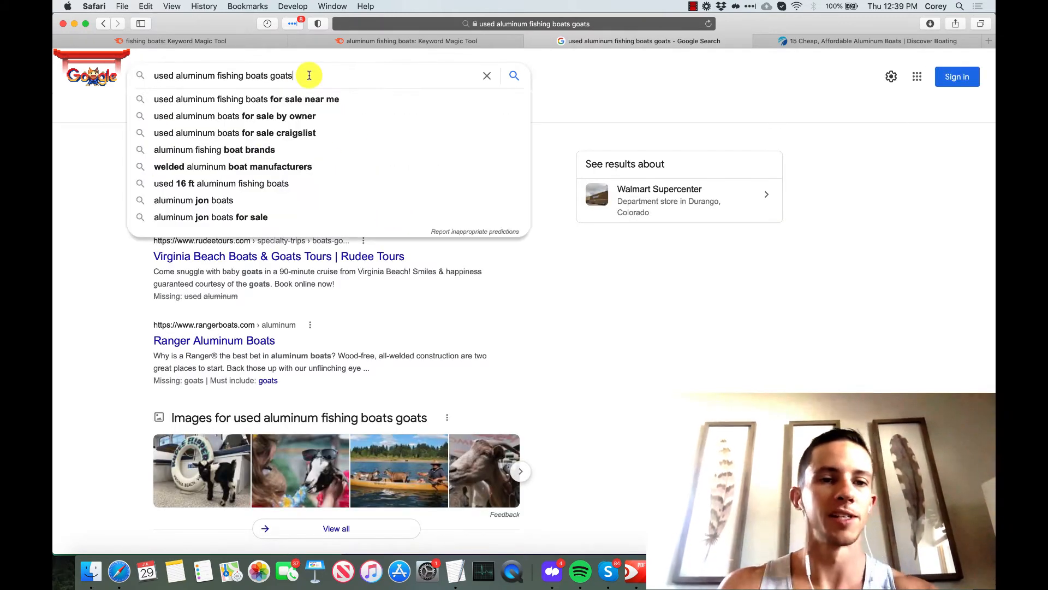
key("BackSpace")
key("BackSpace")
key("BackSpace")
key("BackSpace")
type("uide")
key("Return")
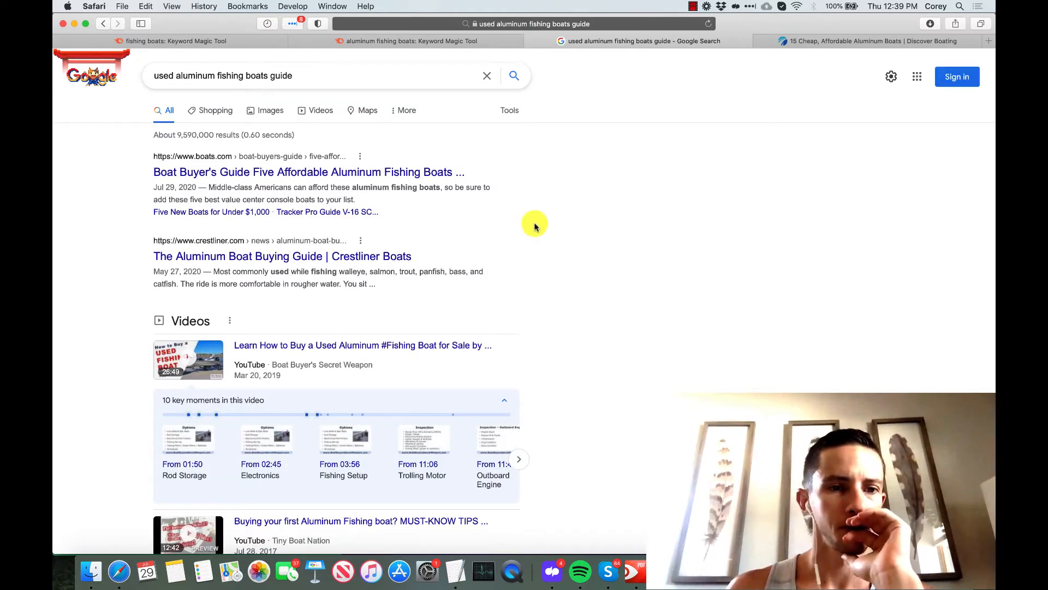
Open the boats.com result "Boat Buyer's Guide Five Affordable Aluminum Fishing Boats" in a new private tab
scroll(535, 225, "down", 1)
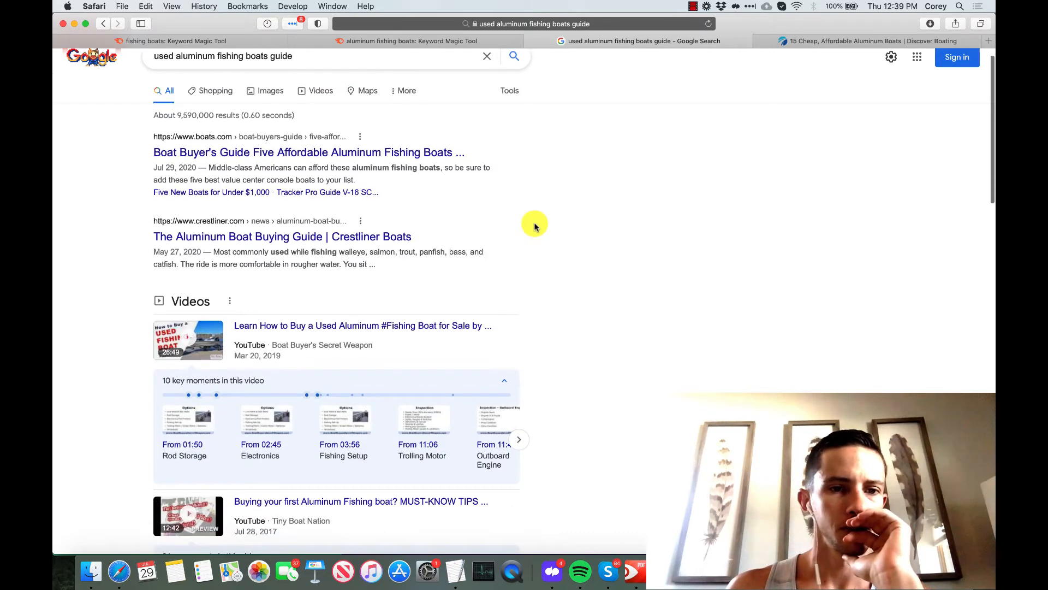
right_click(408, 152)
left_click(418, 156)
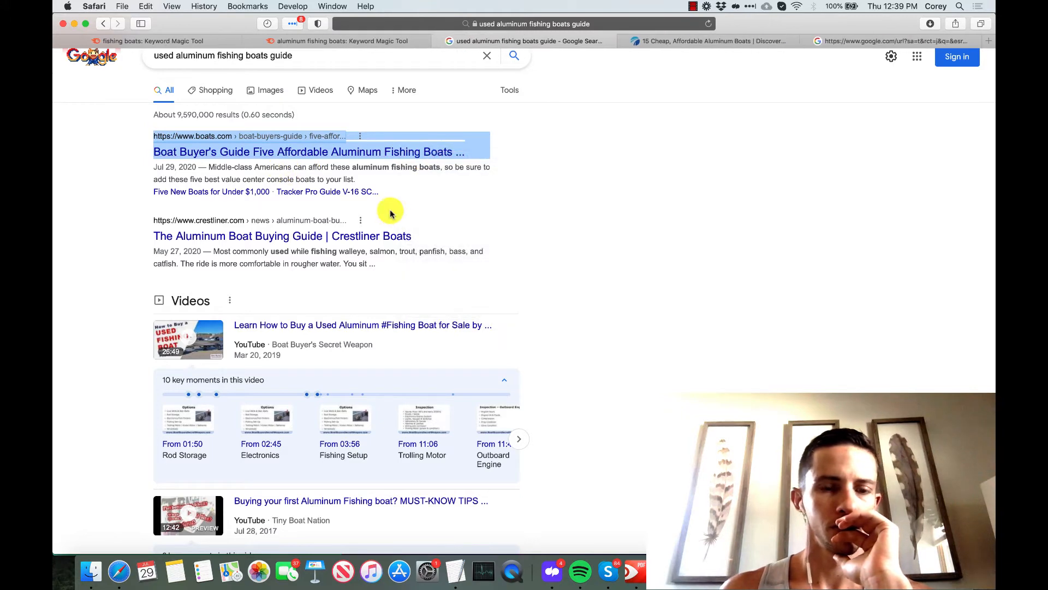
Review the remaining guide results and open Discover Boating's "15 Most Affordable Aluminum Fishing Boats" from them in another private tab
scroll(398, 217, "down", 7)
scroll(401, 220, "down", 3)
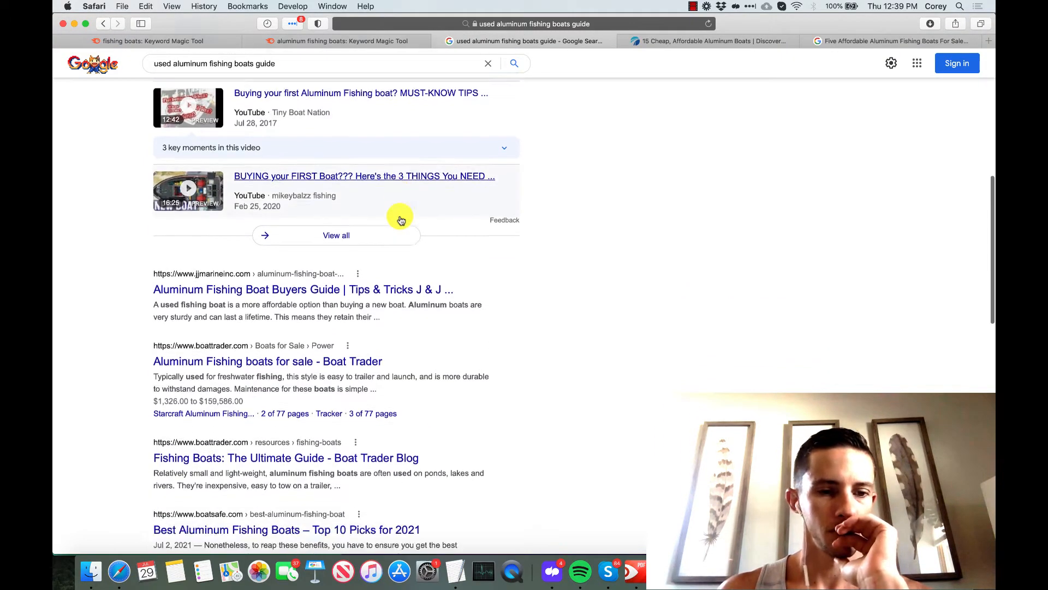
scroll(400, 219, "down", 5)
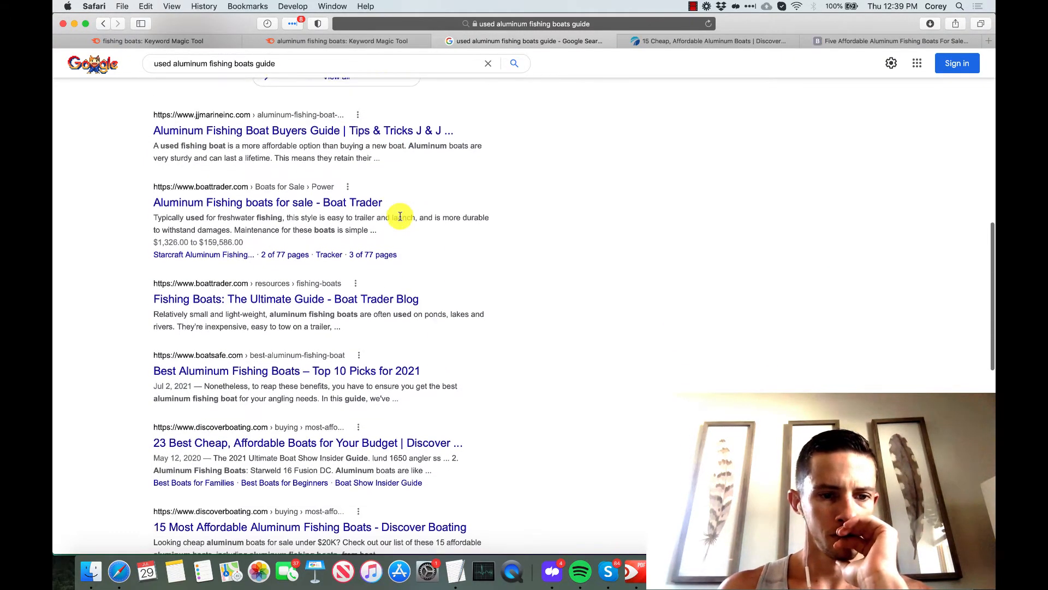
scroll(403, 215, "down", 2)
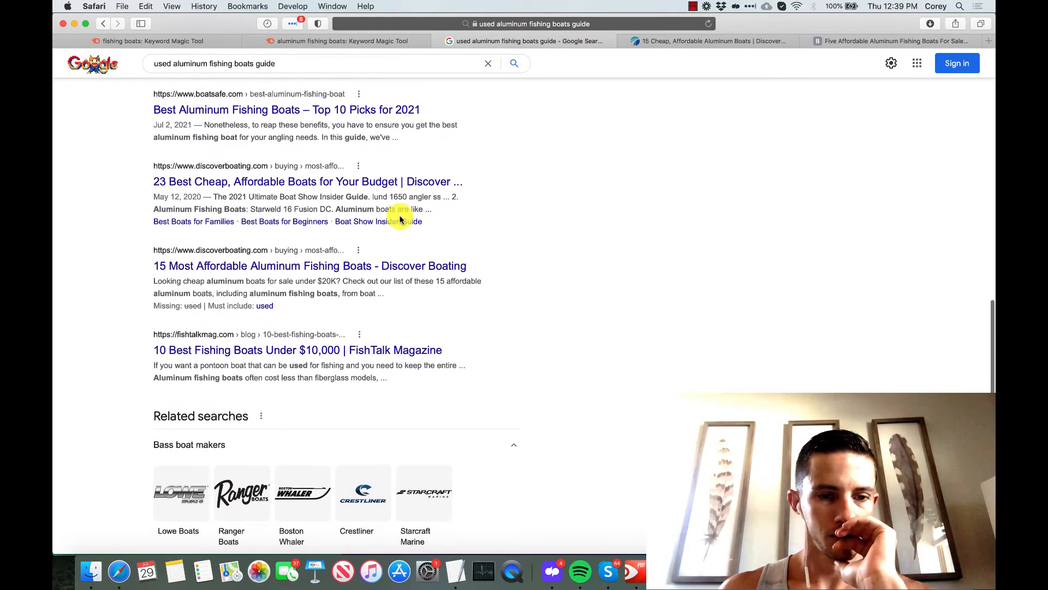
right_click(334, 262)
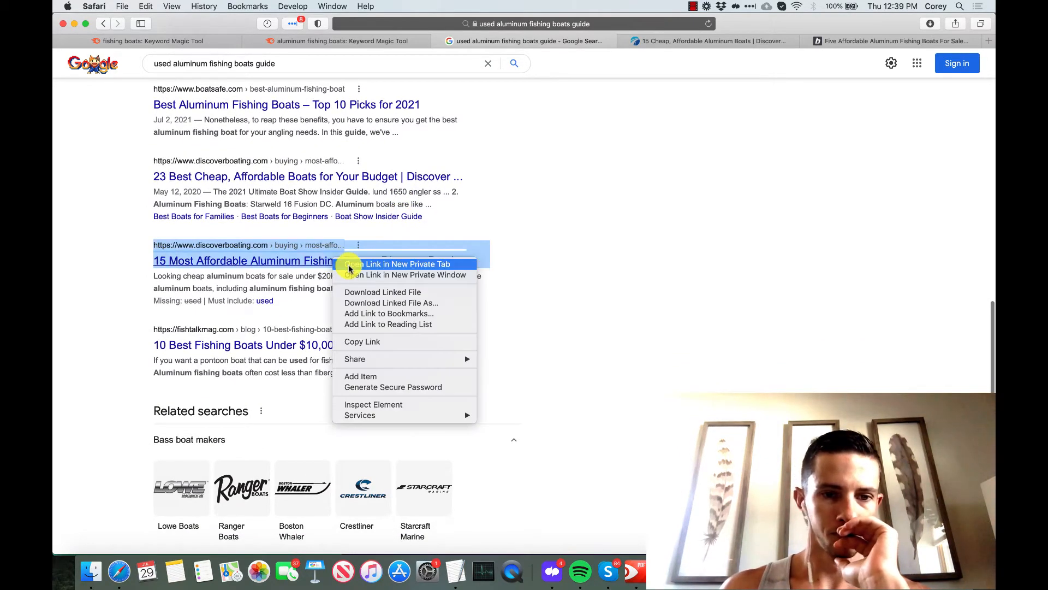
left_click(354, 262)
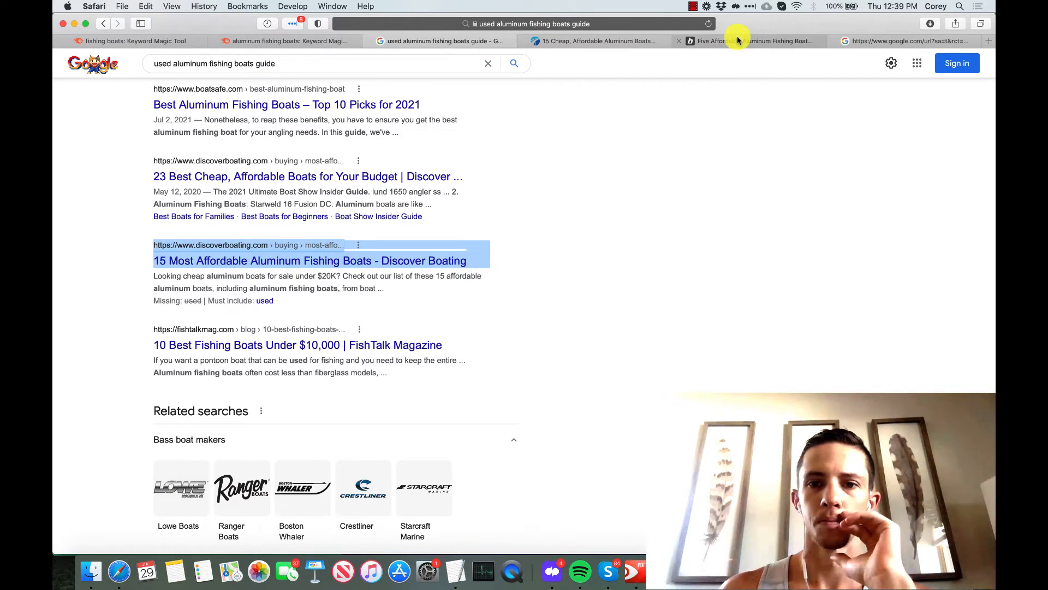
Switch to the boats.com article on five affordable aluminum fishing boats and examine its content and structure
left_click(736, 40)
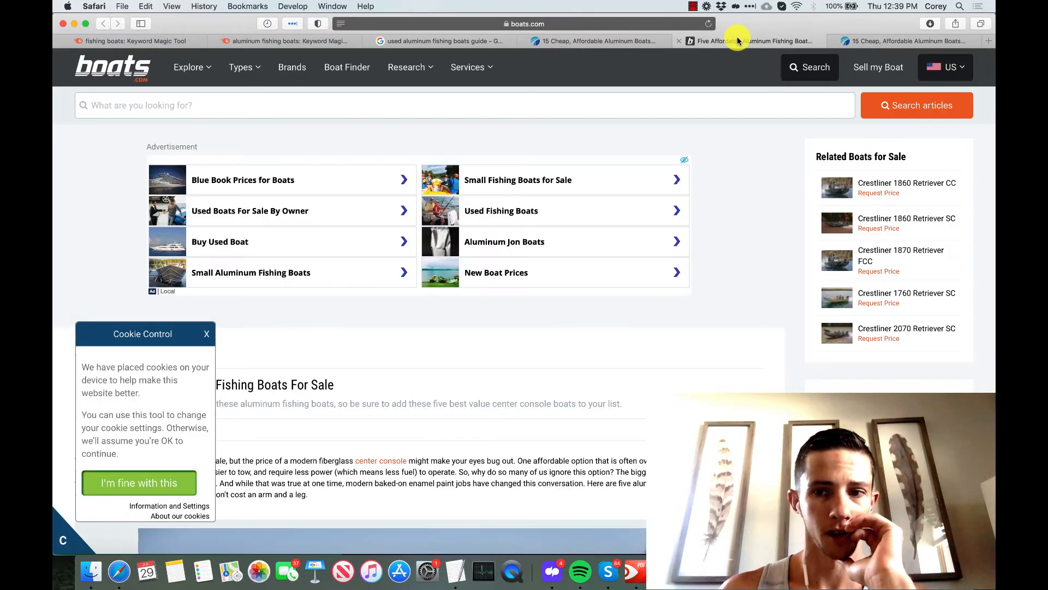
scroll(672, 210, "down", 5)
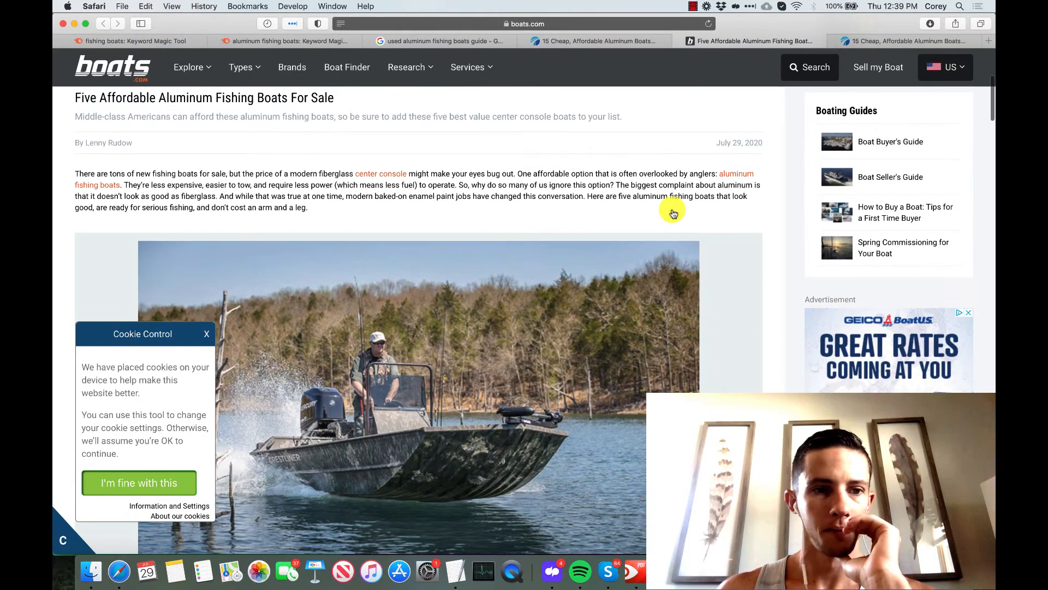
scroll(673, 213, "up", 1)
scroll(673, 213, "down", 15)
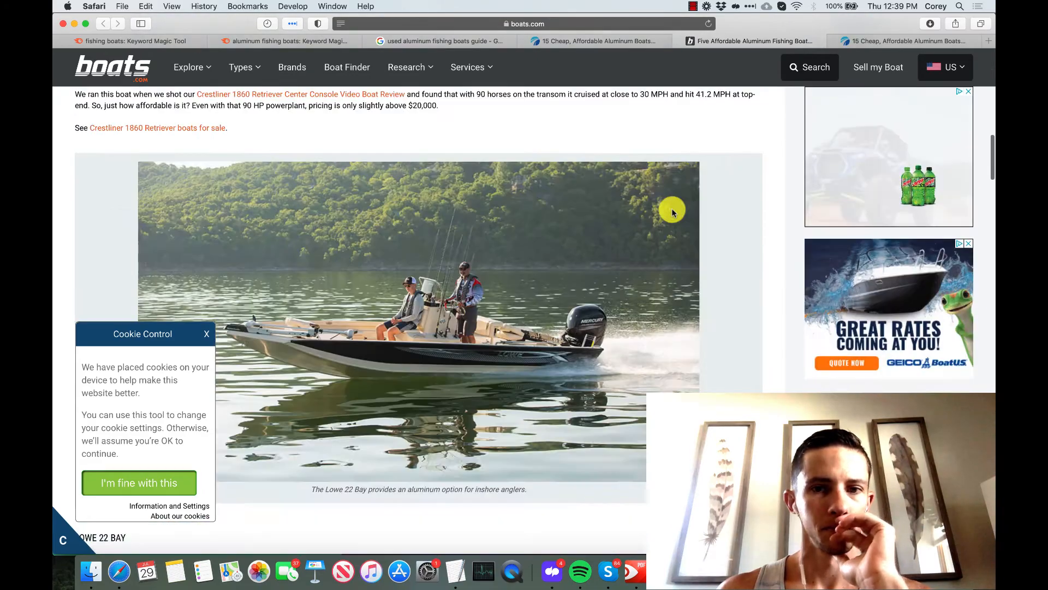
scroll(673, 213, "down", 20)
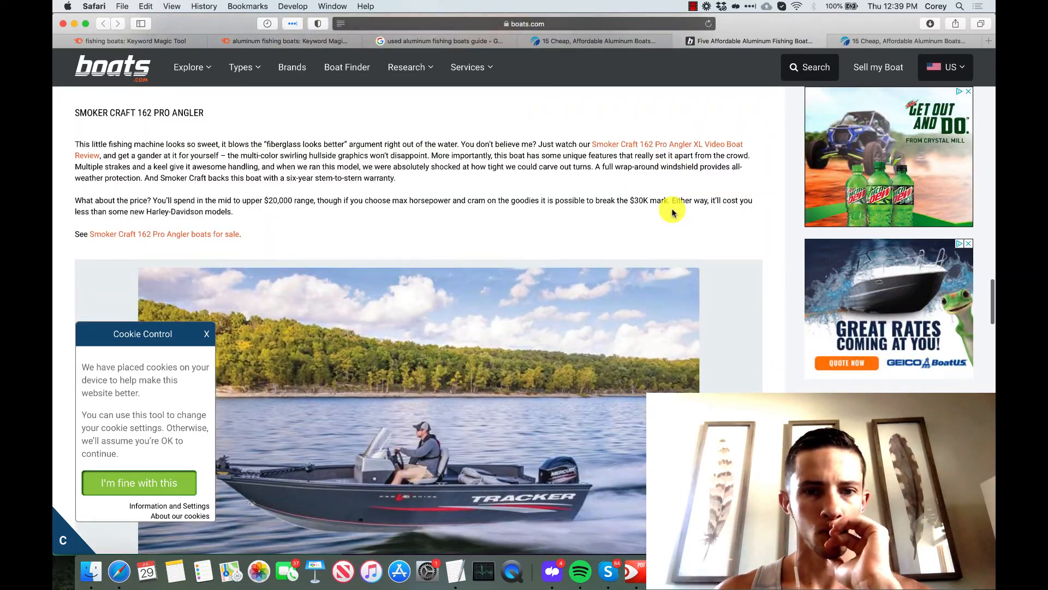
scroll(672, 212, "up", 10)
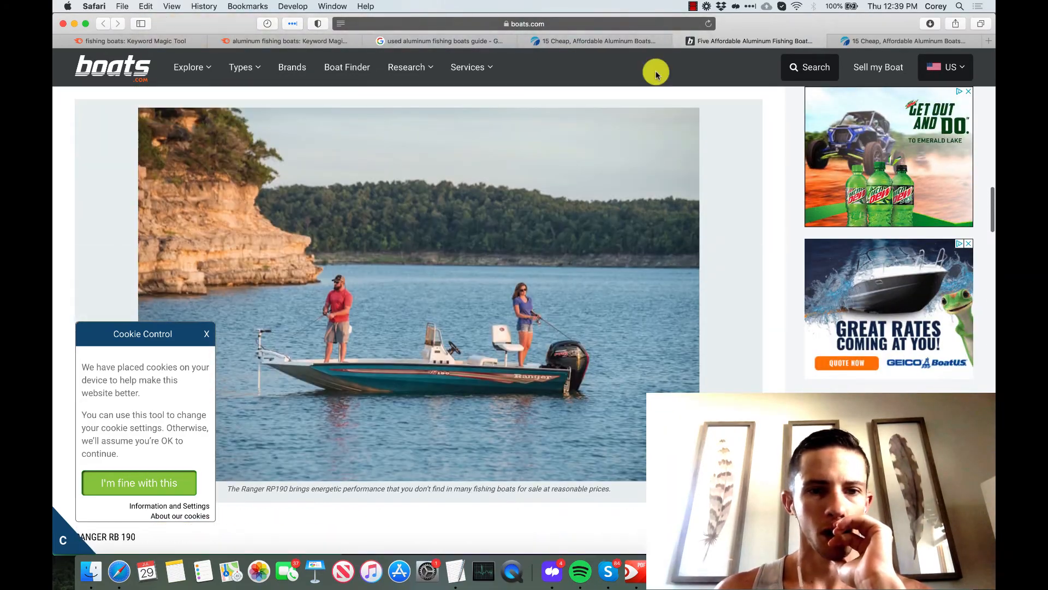
Switch to the Discover Boating article "15 Most Affordable Aluminum Fishing Boats" and examine its introduction and boat list
left_click(609, 42)
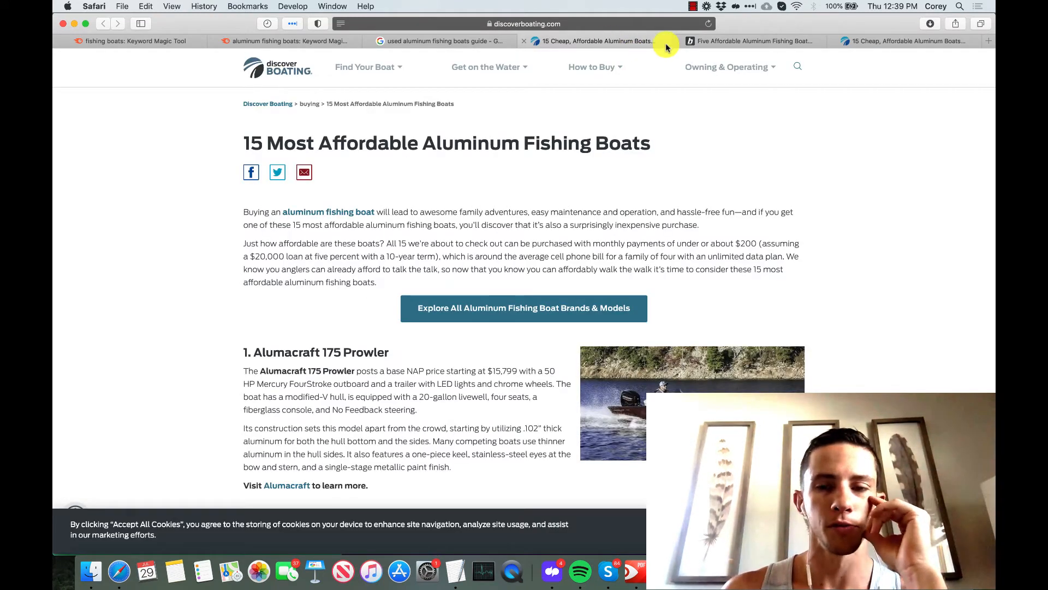
mouse_move(656, 55)
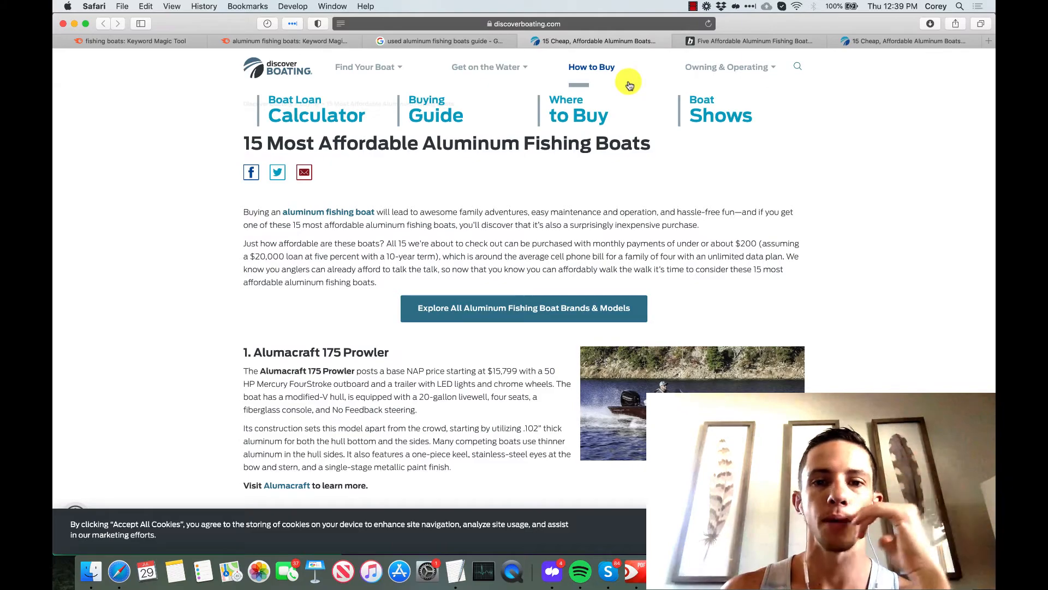
scroll(763, 266, "down", 15)
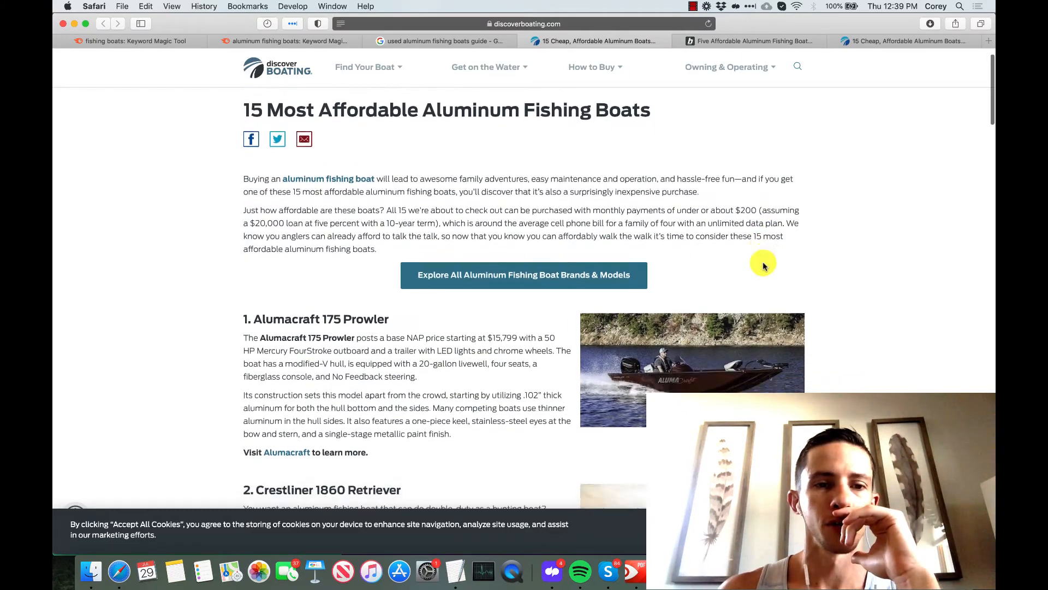
scroll(763, 266, "up", 15)
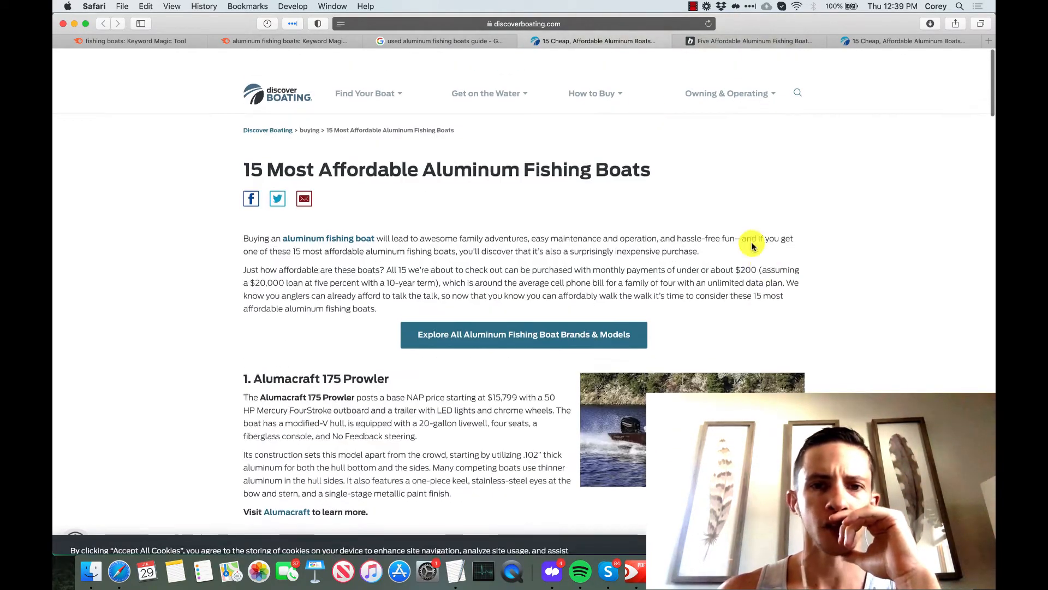
left_click(552, 25)
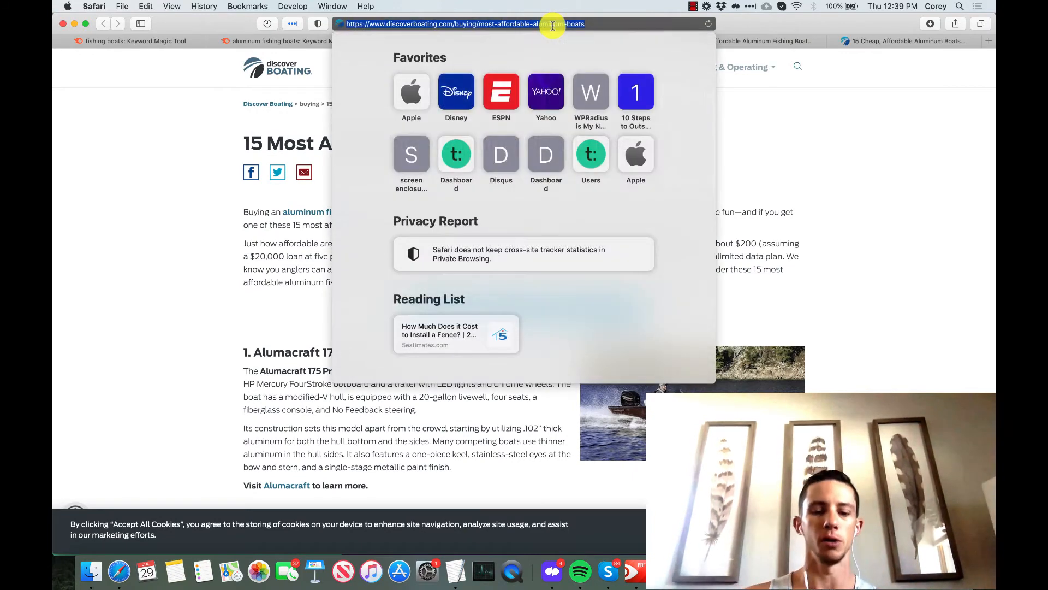
left_click(458, 25)
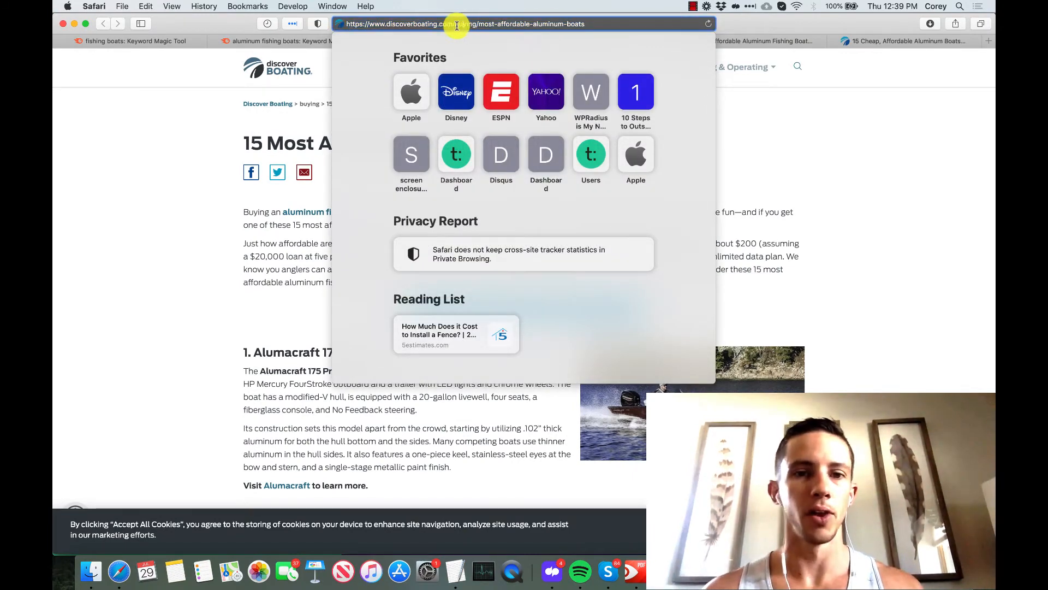
left_click_drag(454, 25, 366, 19)
key("super+c")
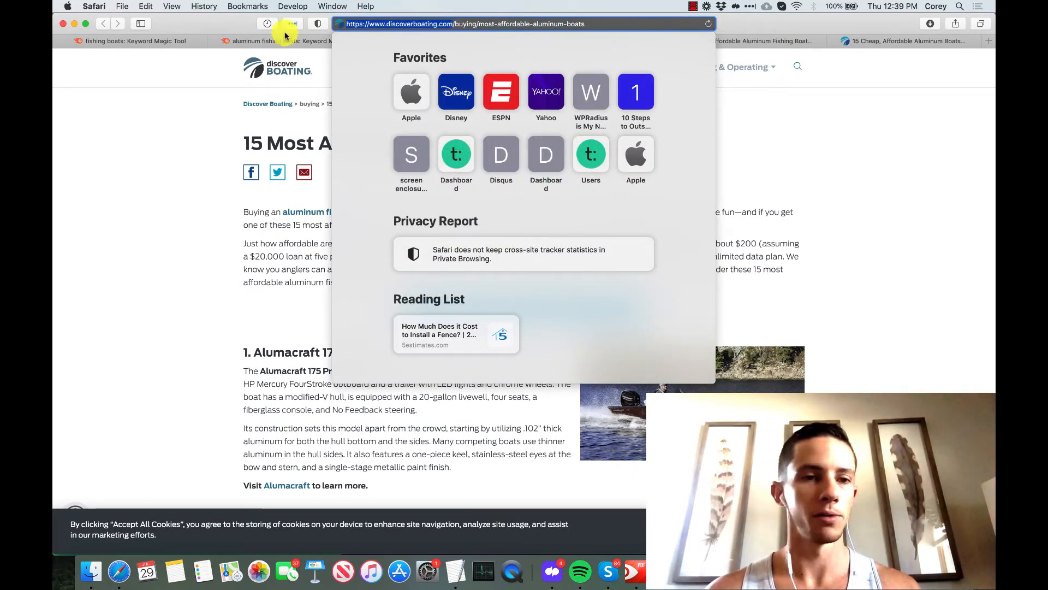
Switch to Semrush, look up the copied discoverboating.com domain in Domain Overview, and open the full details of its top organic keywords
left_click(224, 40)
scroll(187, 141, "up", 5)
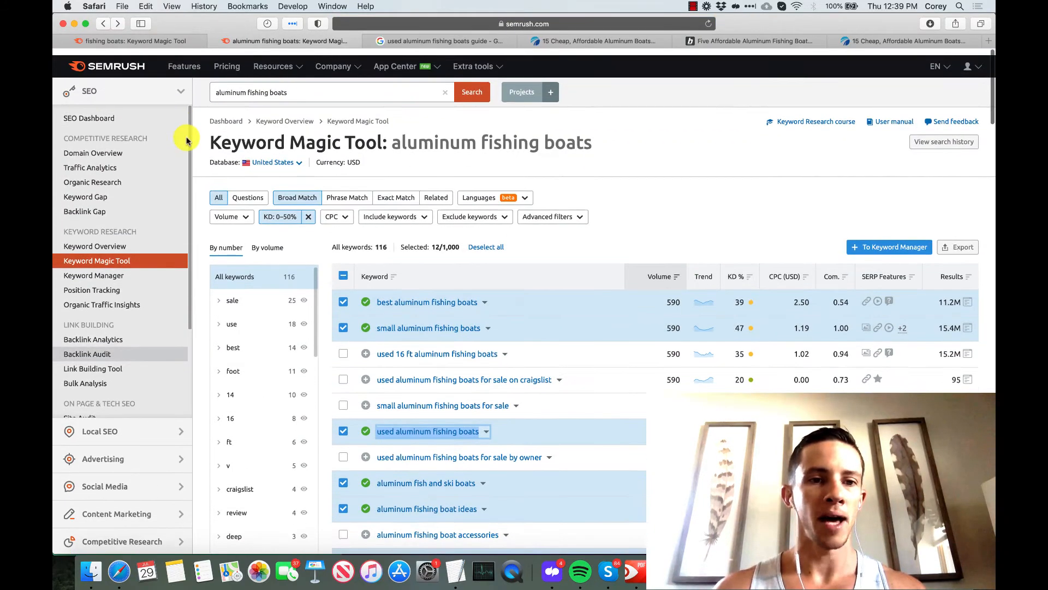
left_click(233, 86)
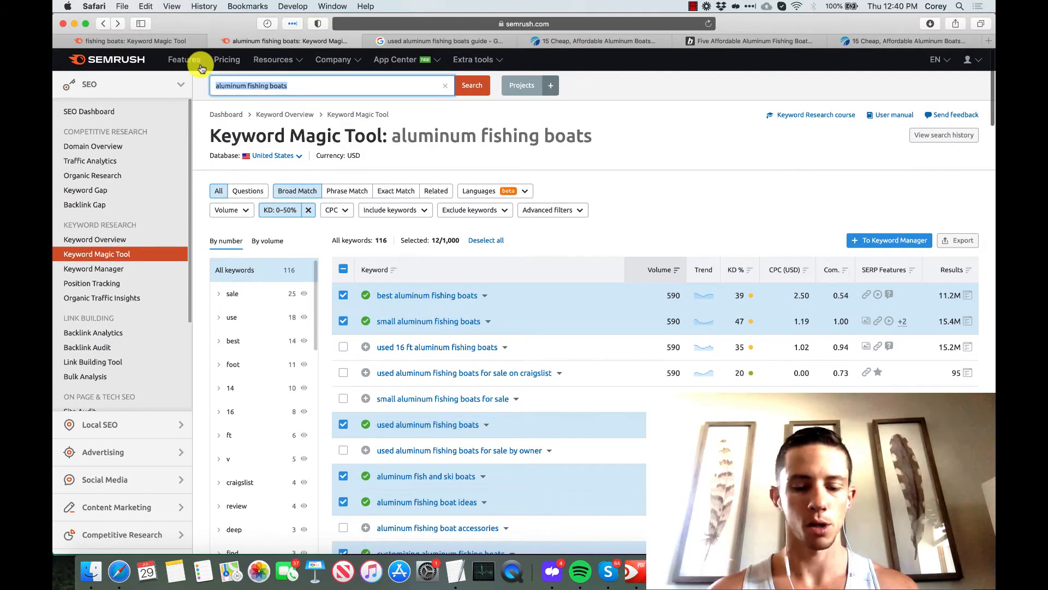
key("super+v")
left_click(358, 112)
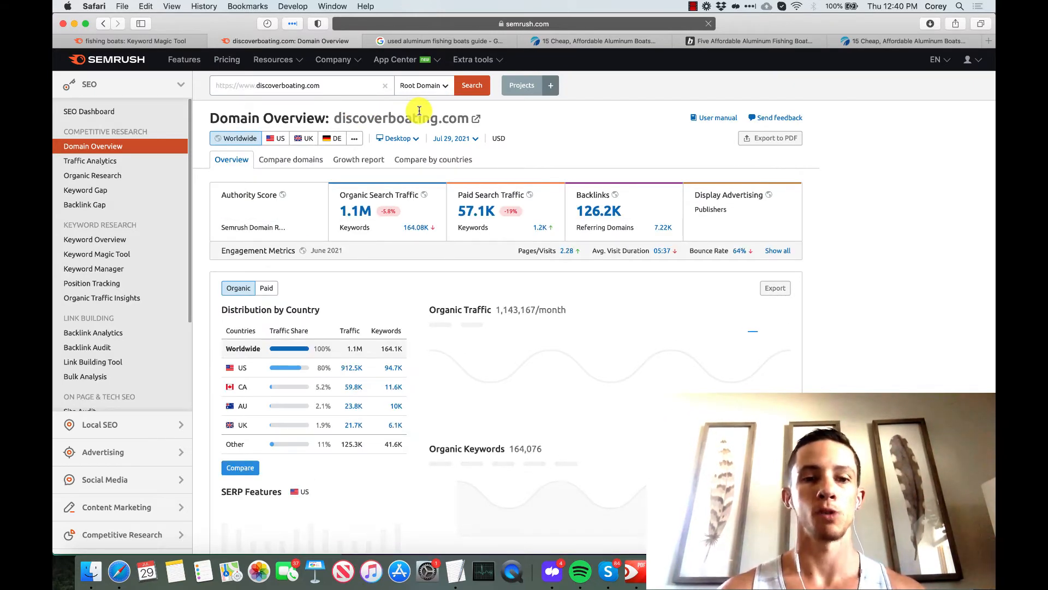
scroll(461, 130, "down", 10)
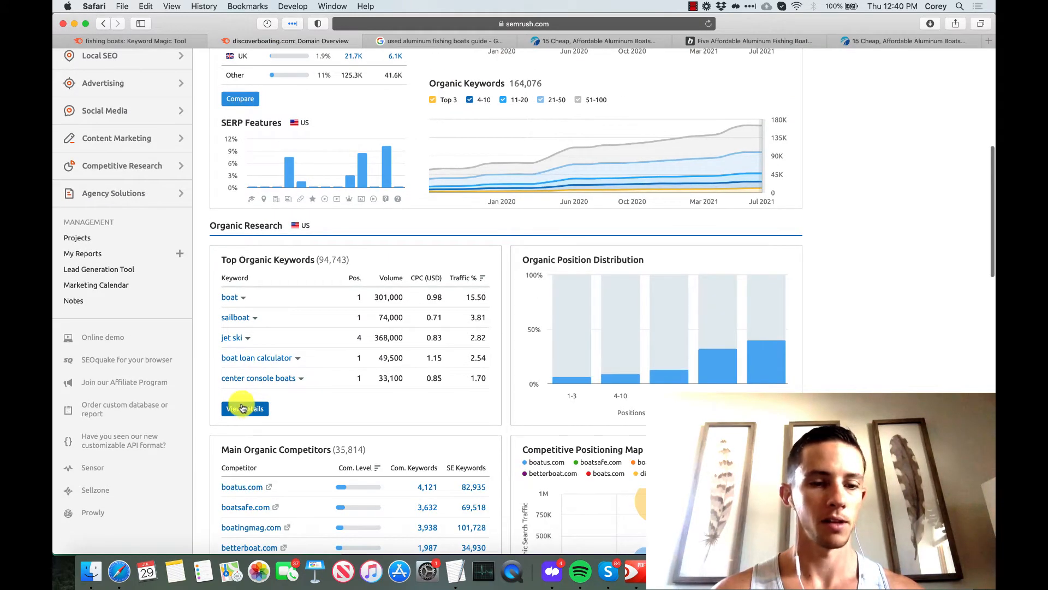
left_click(239, 409)
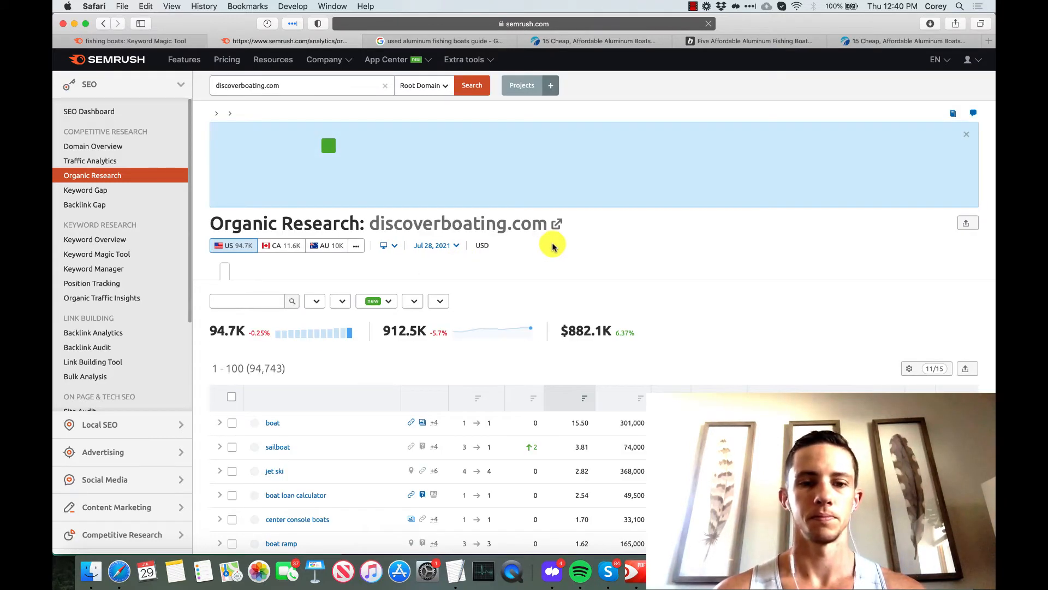
Filter discoverboating.com's organic positions to keywords containing "aluminum" and sort them by search volume
scroll(552, 247, "down", 3)
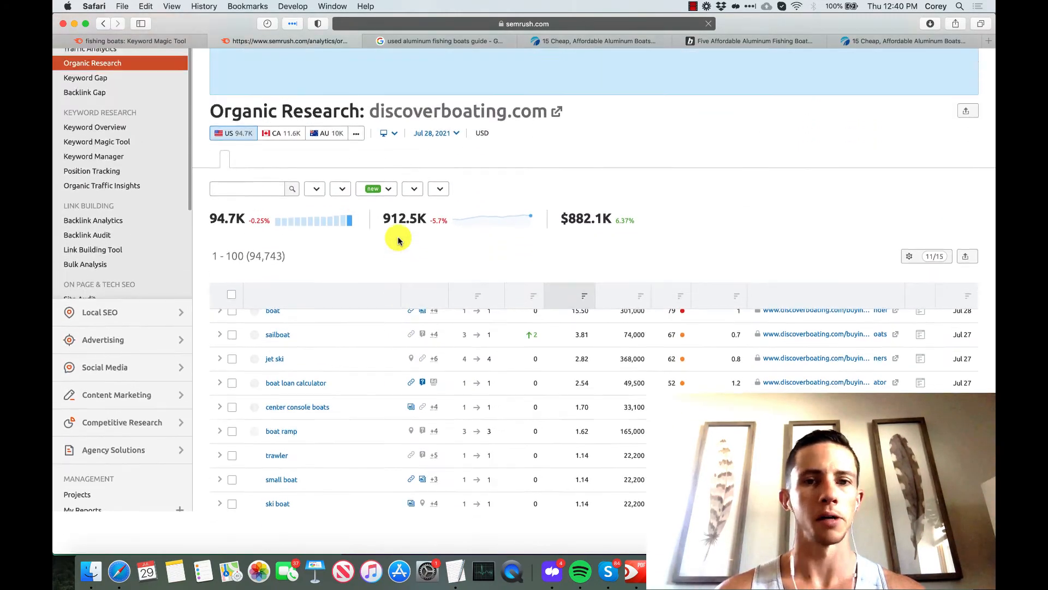
scroll(398, 237, "up", 10)
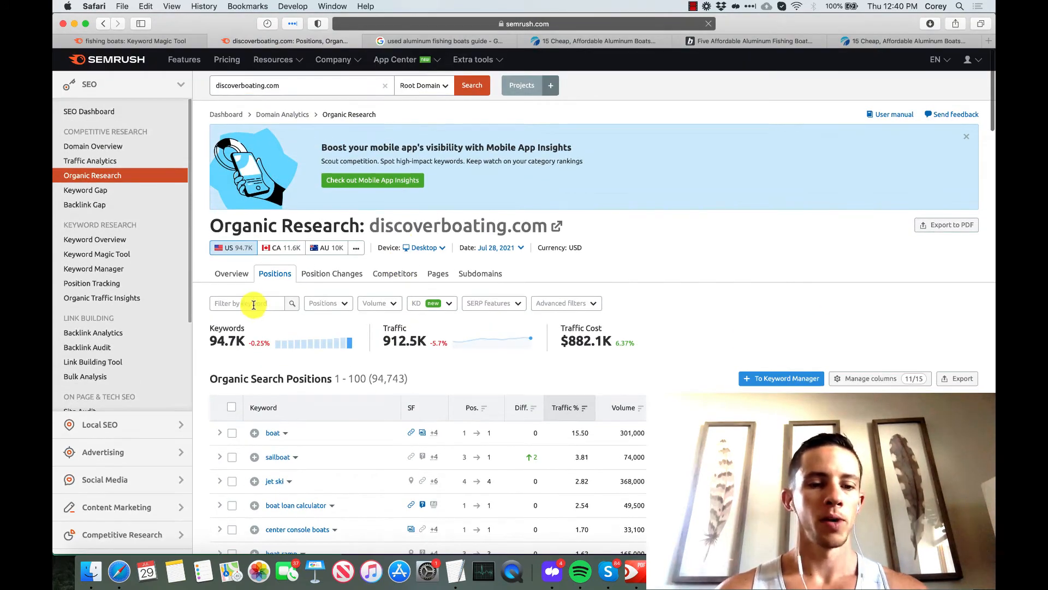
left_click(253, 305)
type("alum")
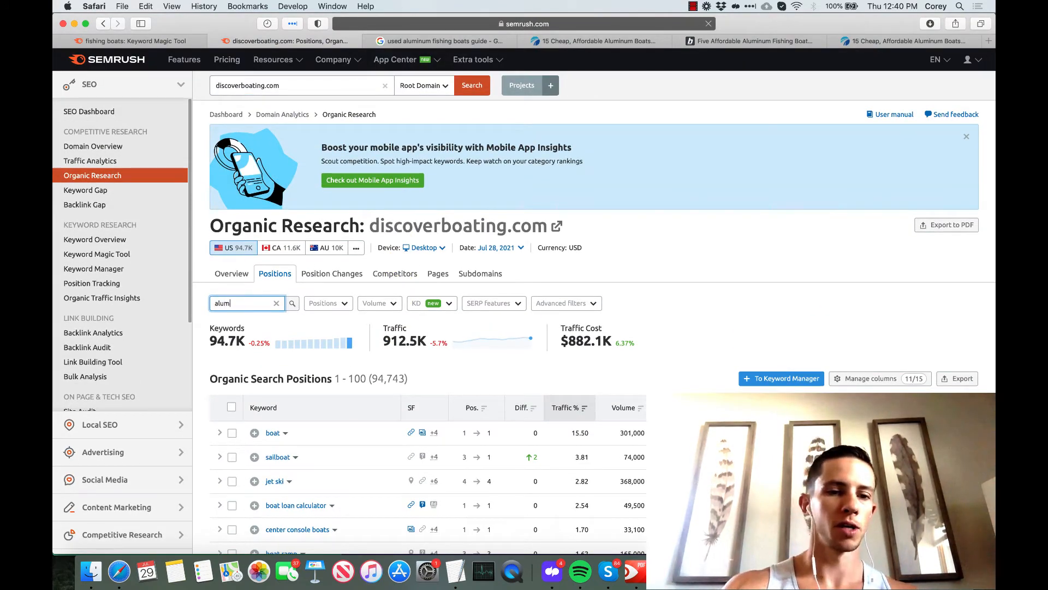
type("inum")
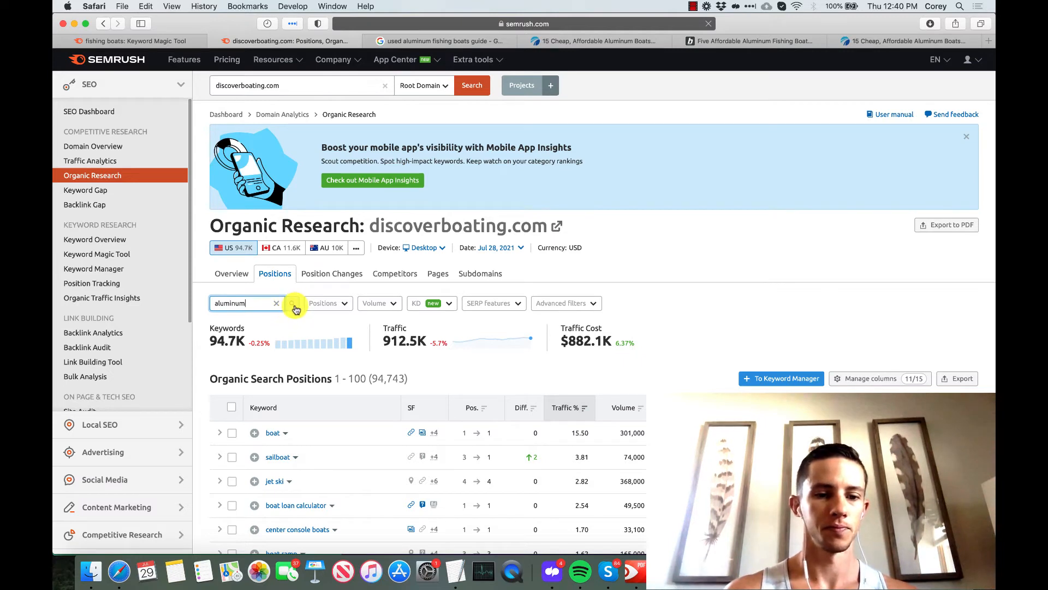
left_click(294, 306)
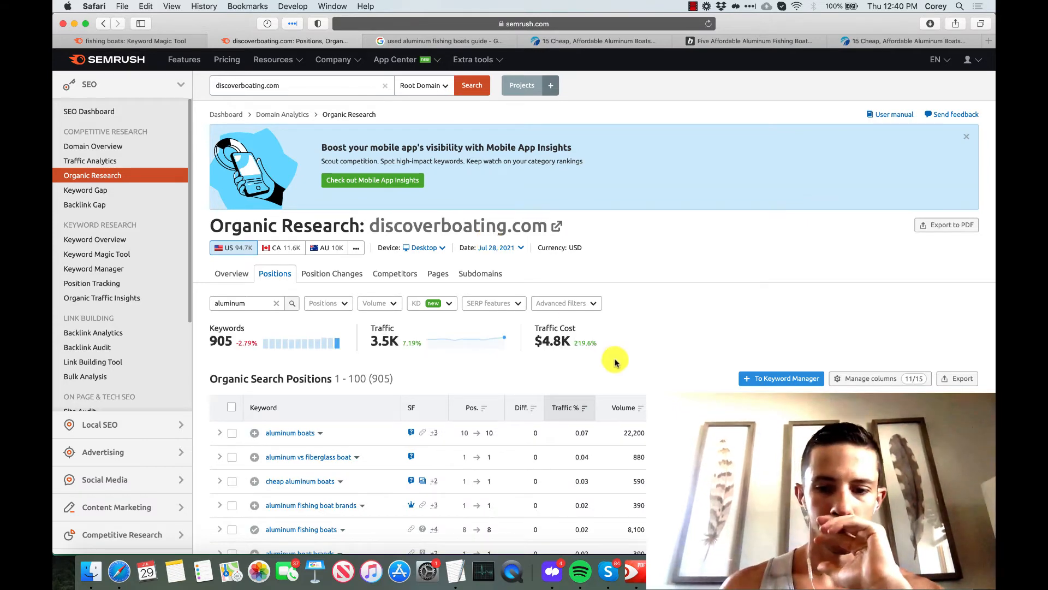
scroll(616, 362, "down", 3)
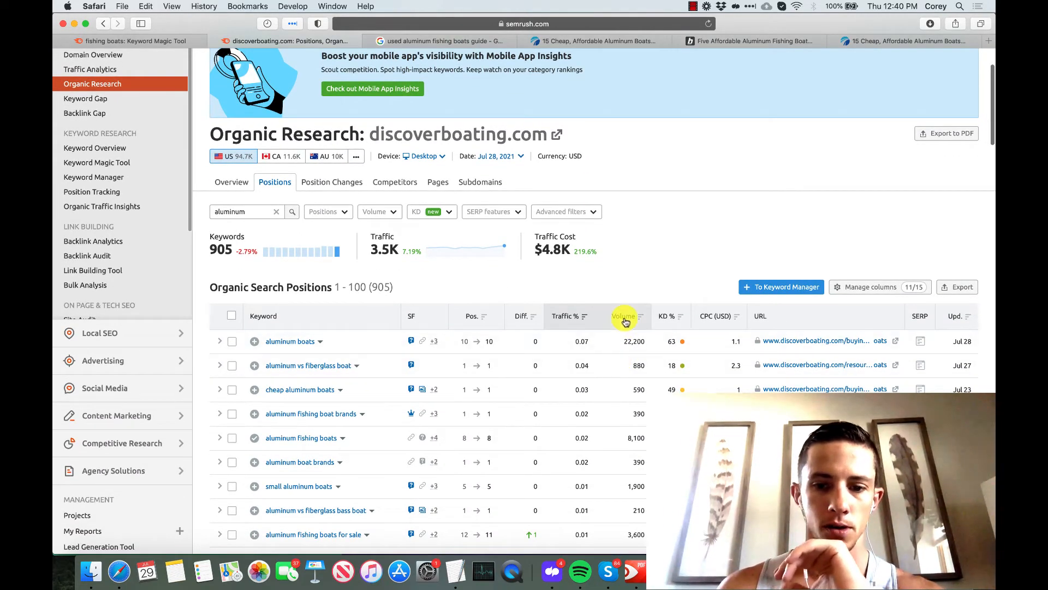
left_click(625, 322)
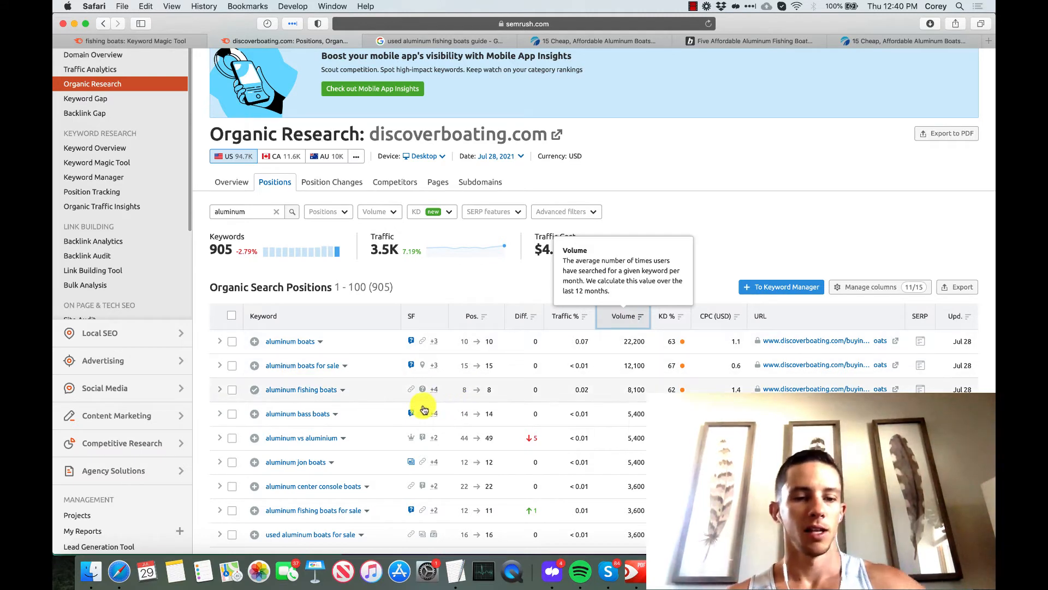
Select the keywords aluminum bass boats, aluminum jon boats, aluminum center console boats, ranger aluminum boats and aluminum jet boat
left_click(232, 415)
scroll(233, 416, "down", 2)
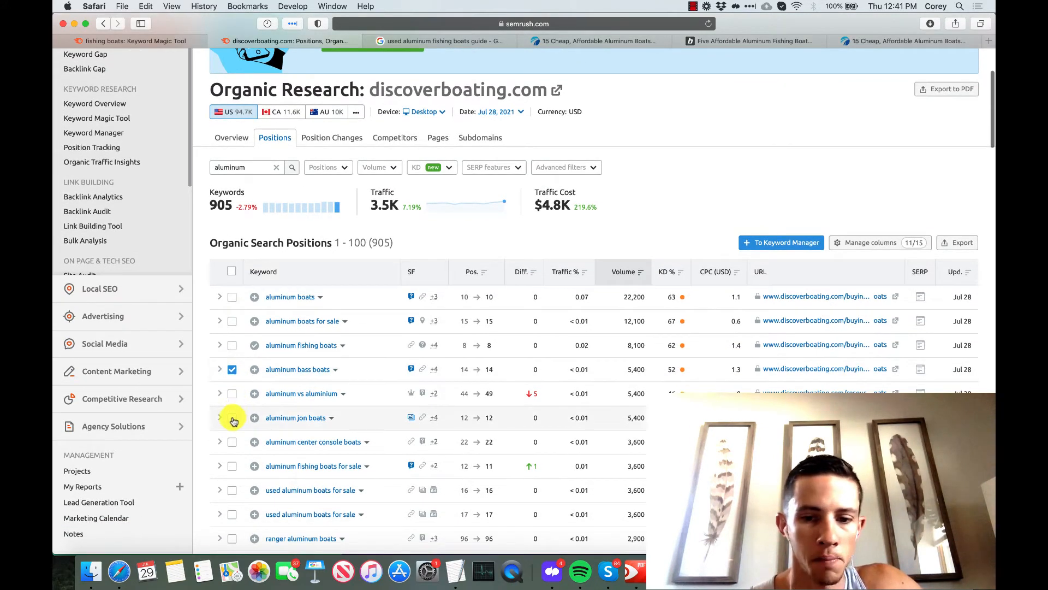
left_click(232, 419)
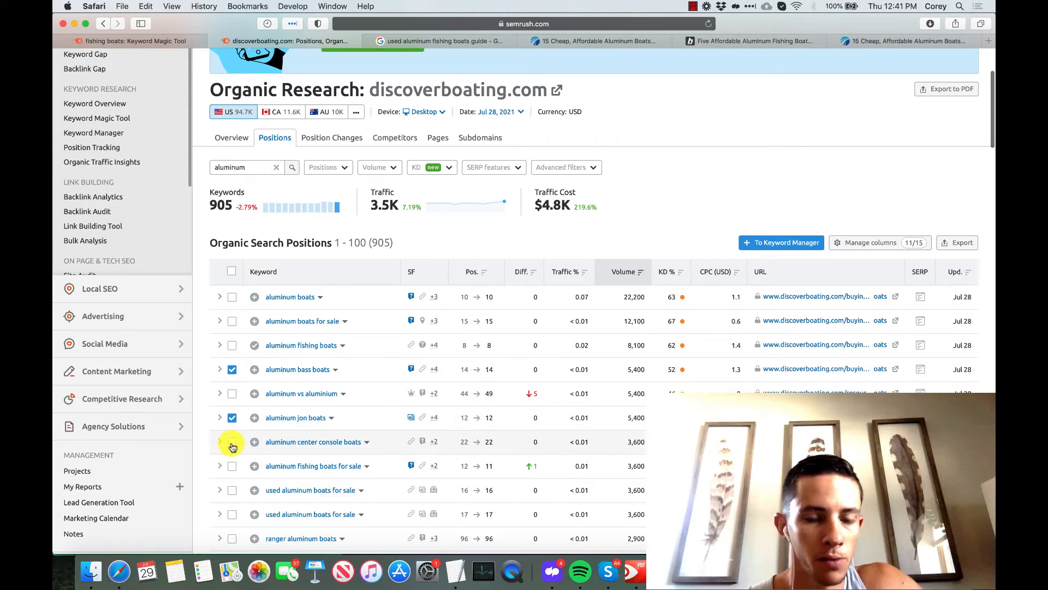
left_click(232, 443)
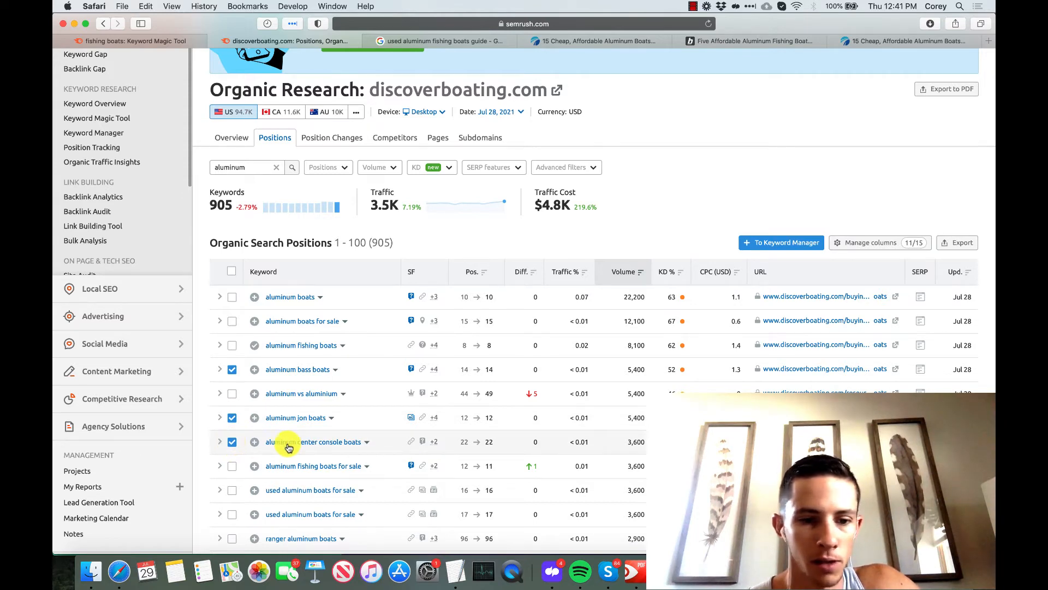
scroll(295, 443, "down", 2)
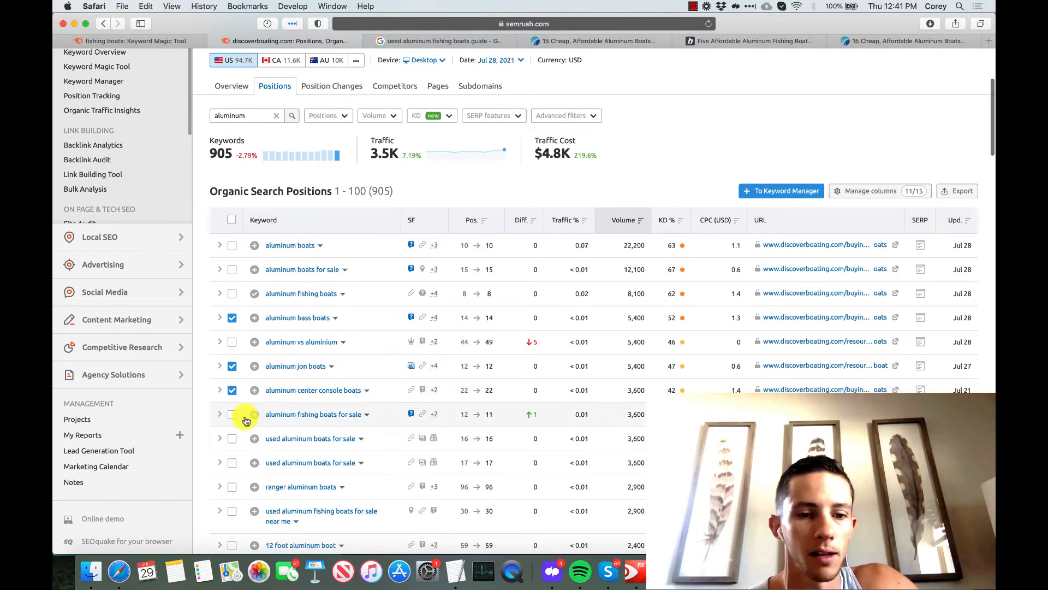
scroll(232, 425, "down", 5)
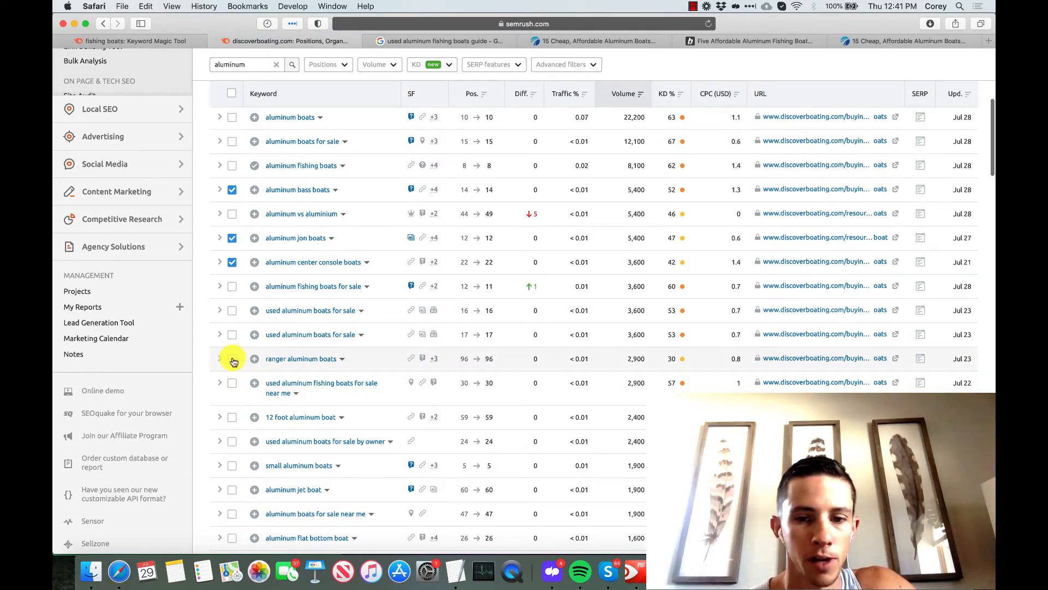
left_click(232, 359)
scroll(233, 362, "down", 3)
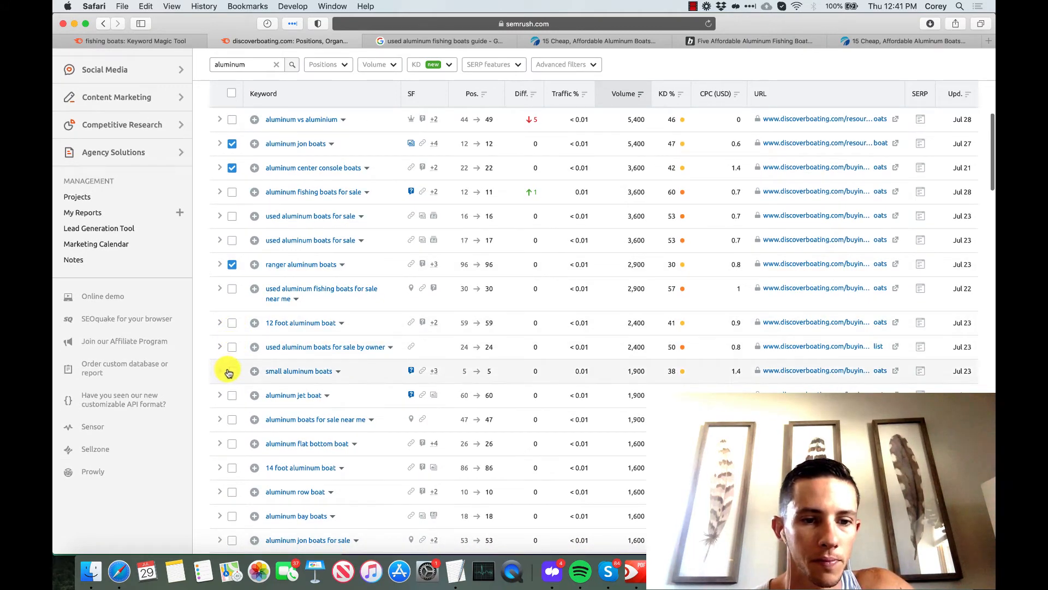
left_click(232, 397)
scroll(234, 381, "down", 2)
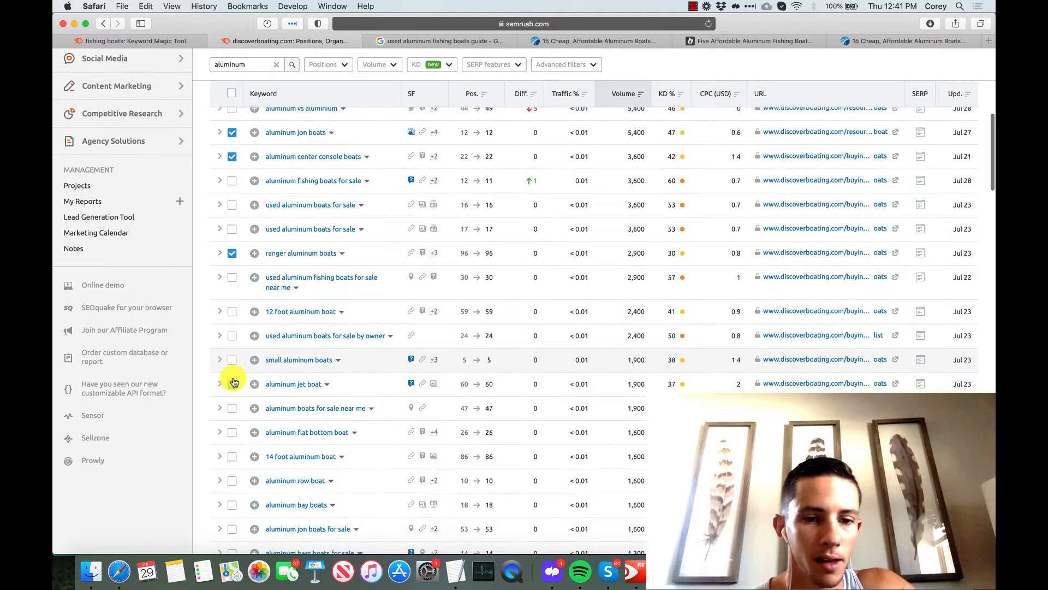
scroll(233, 381, "down", 2)
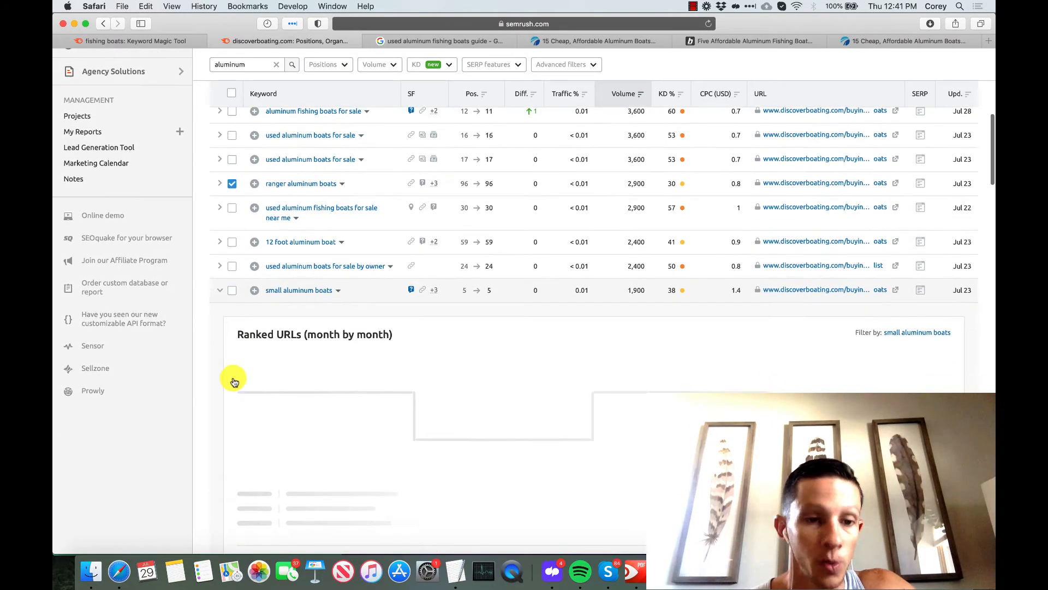
Limit the keyword list to a custom keyword difficulty range of up to 50, and dismiss the Semrush message
scroll(234, 381, "up", 10)
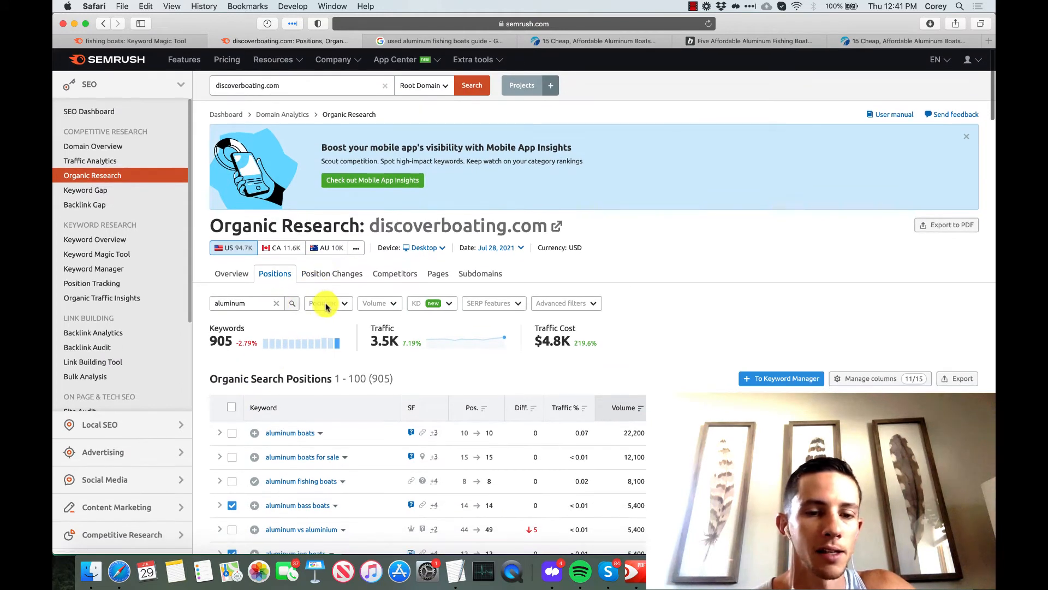
left_click(420, 304)
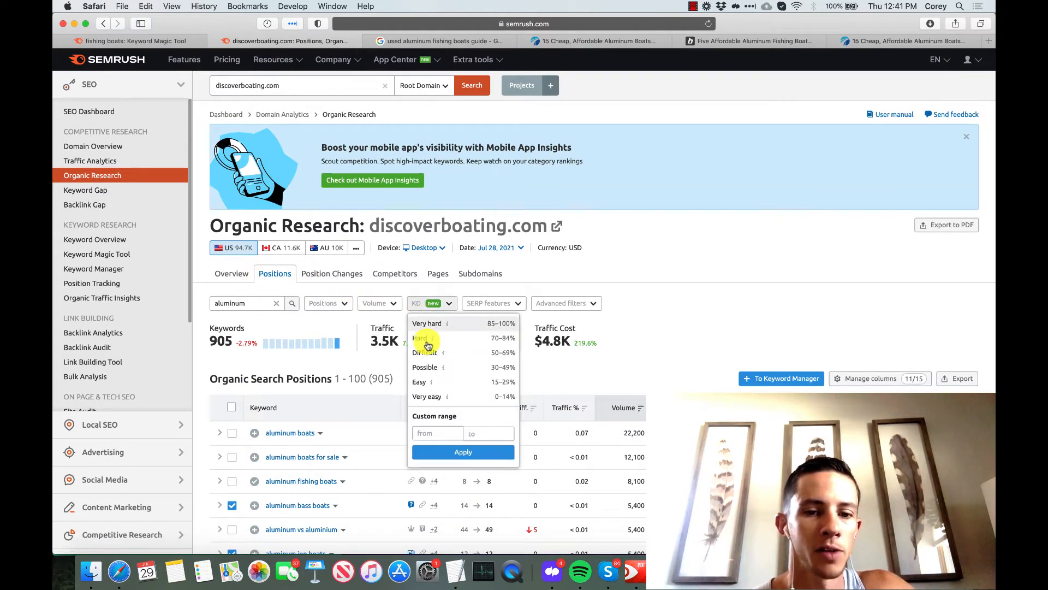
left_click(479, 434)
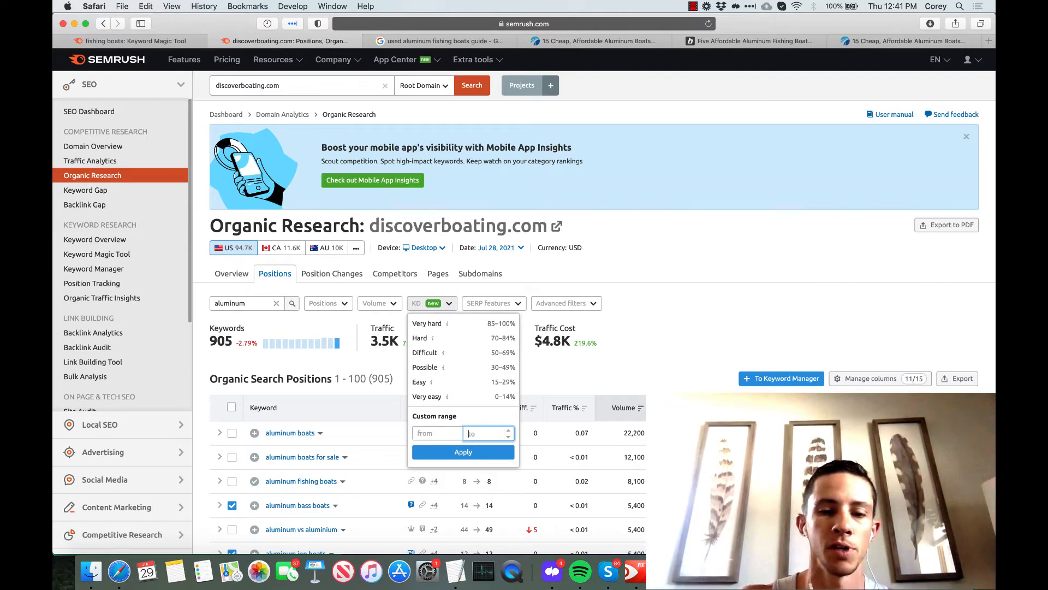
type("50")
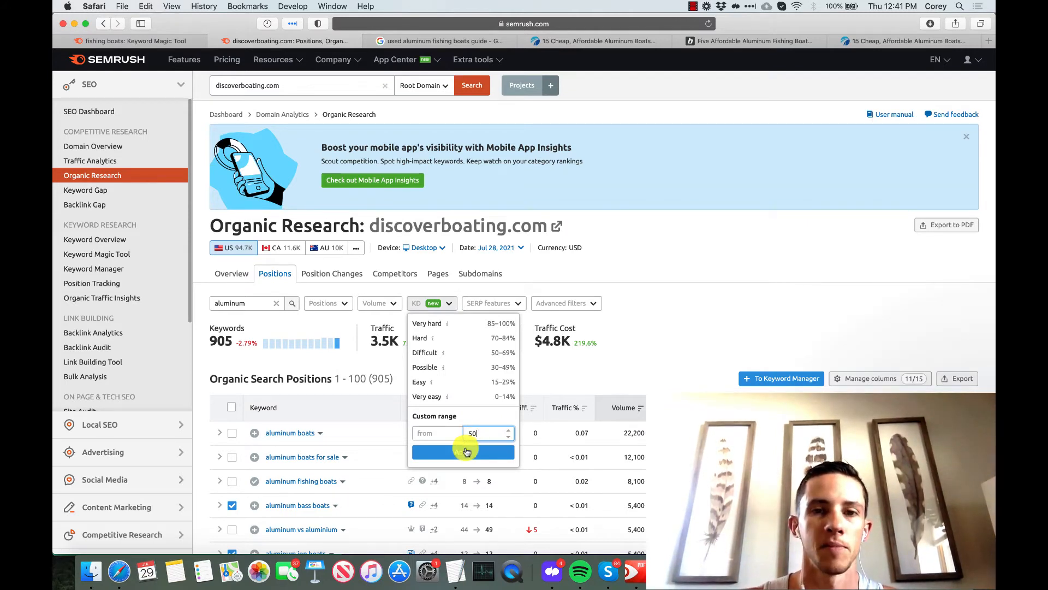
left_click(467, 451)
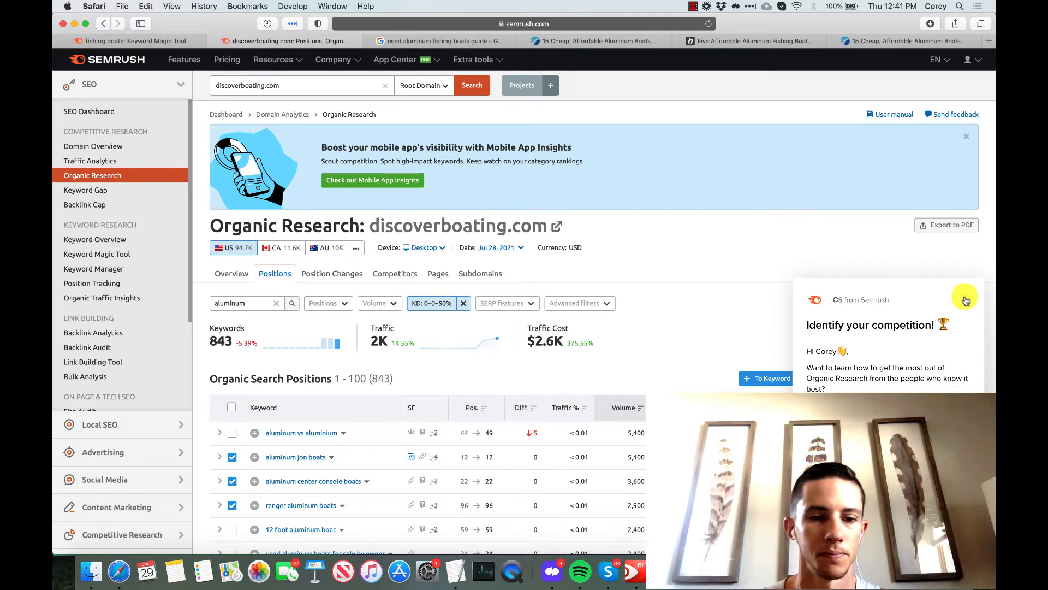
left_click(966, 300)
Also select the keywords aluminum flat bottom boat, aluminum bay boats and aluminum vs fiberglass boat
scroll(391, 451, "down", 5)
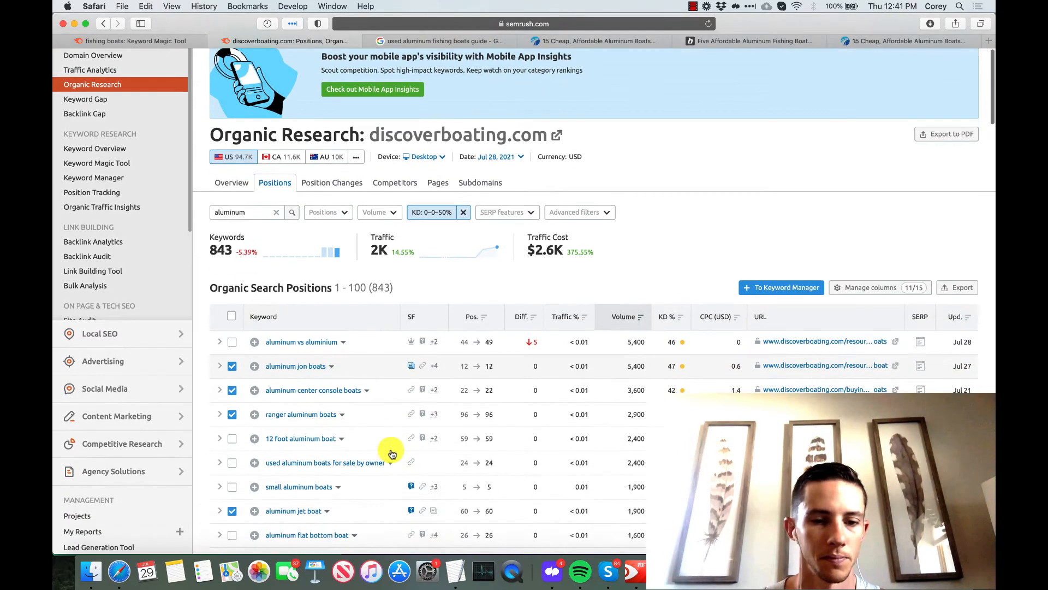
scroll(391, 451, "down", 3)
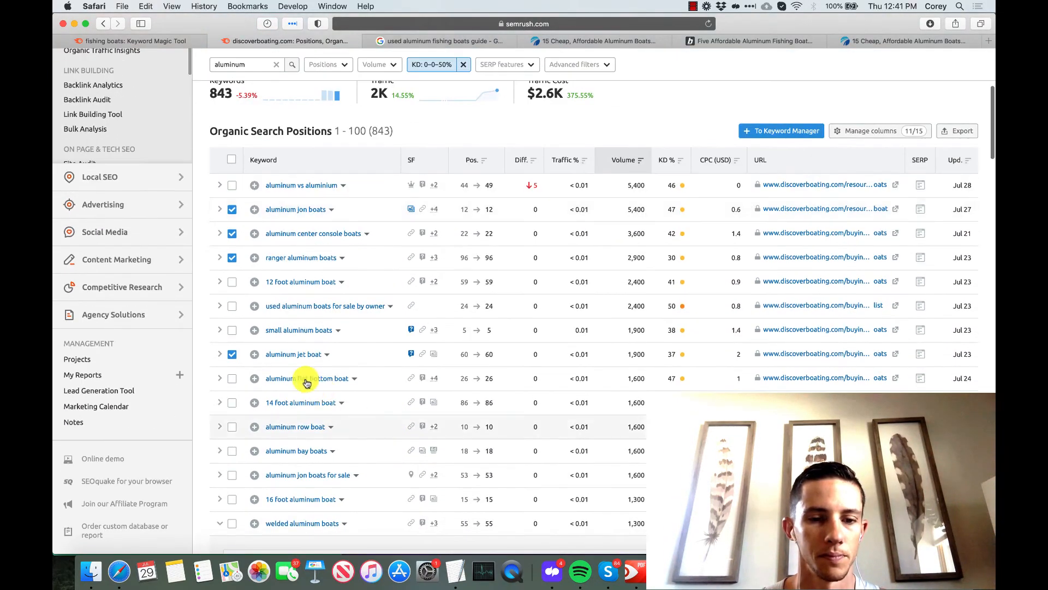
left_click(231, 380)
scroll(231, 382, "down", 3)
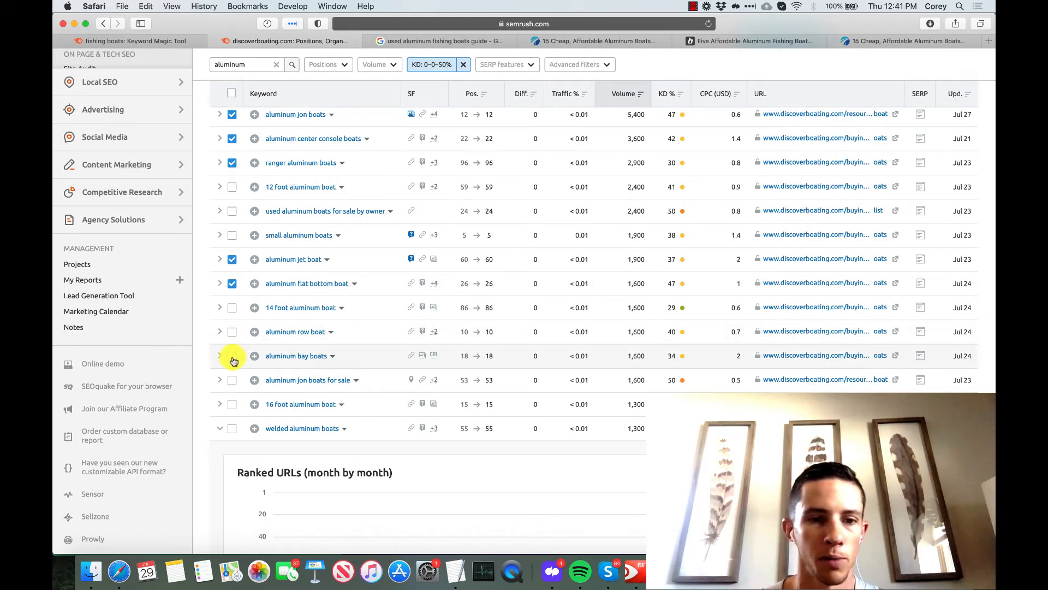
scroll(233, 361, "down", 15)
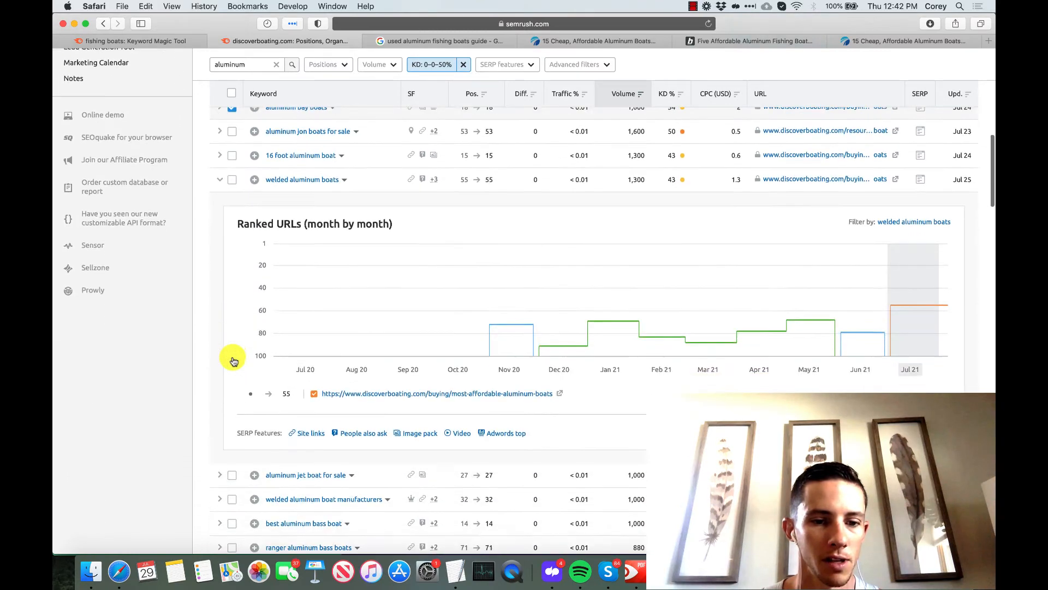
scroll(231, 356, "down", 5)
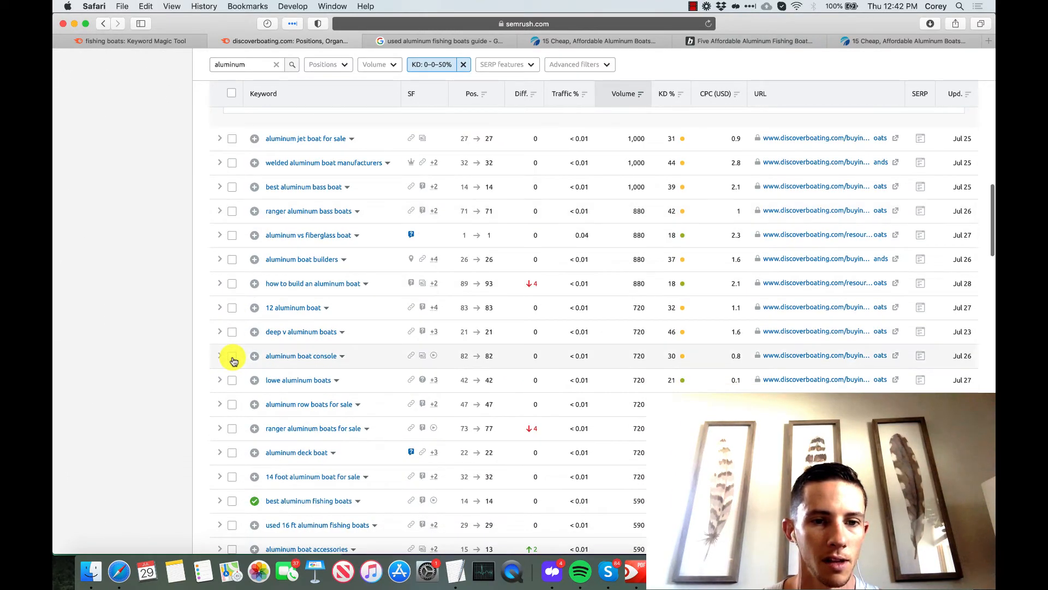
left_click(232, 235)
scroll(236, 237, "up", 2)
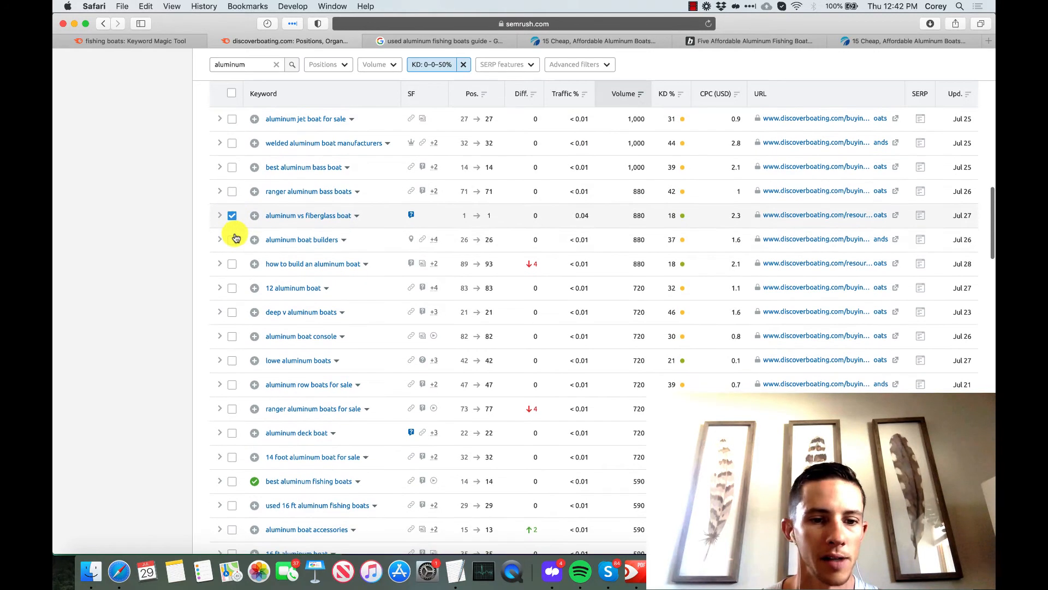
Add the selected aluminum boat keywords to Keyword Manager
scroll(236, 237, "up", 15)
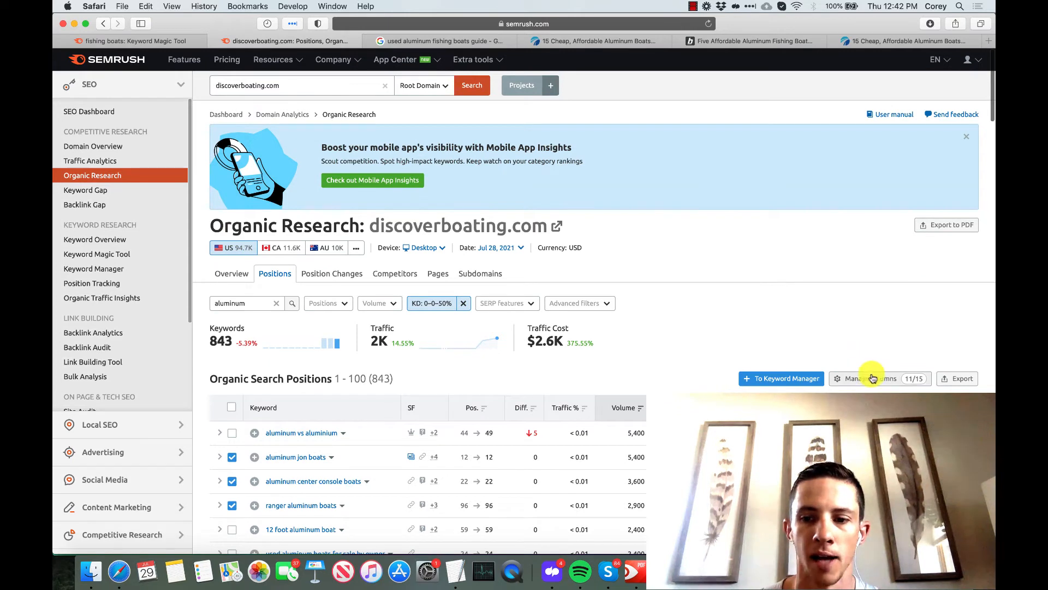
left_click(810, 380)
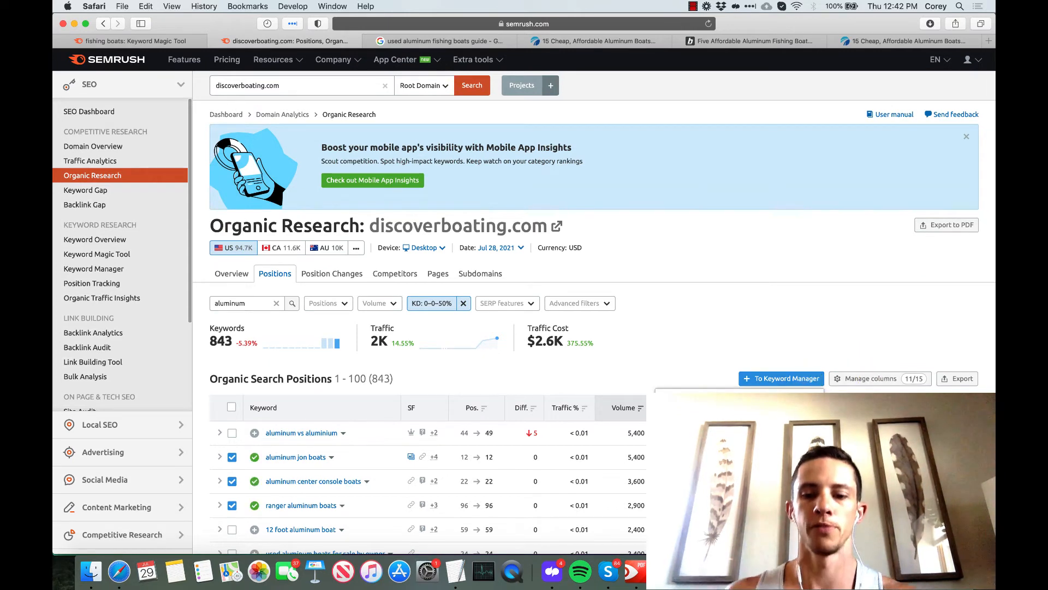
left_click(655, 252)
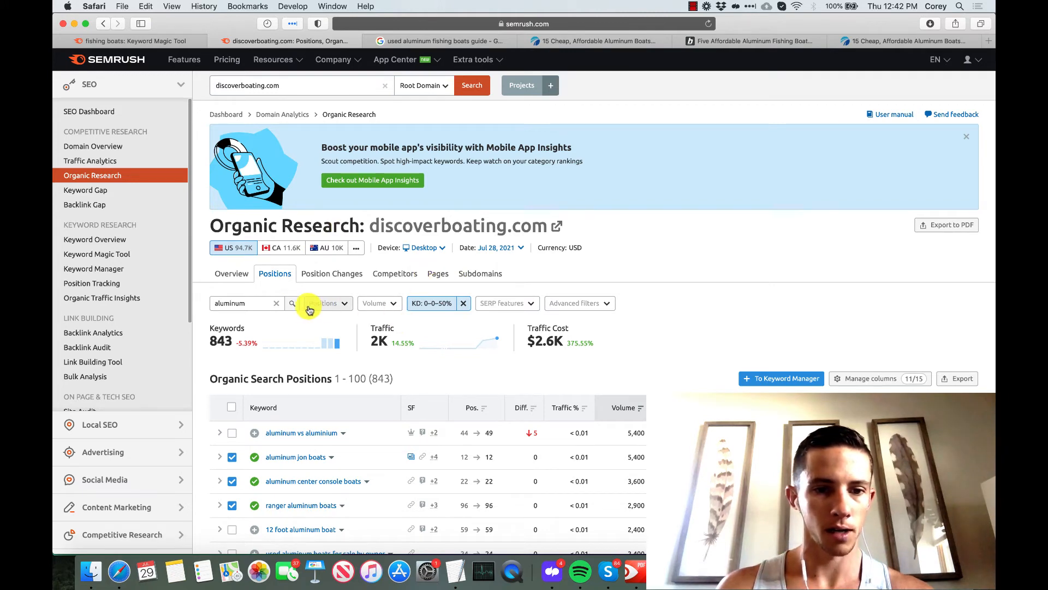
Review the filtered keyword list, and examine the keyword trend and top organic keywords in the domain's Organic Research overview
scroll(273, 317, "down", 4)
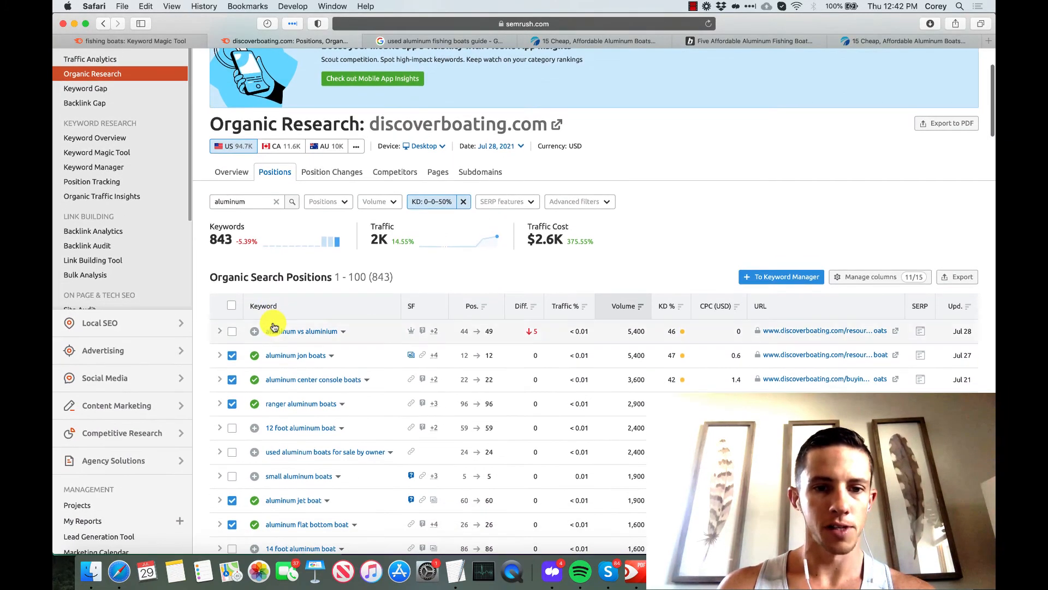
scroll(770, 241, "down", 10)
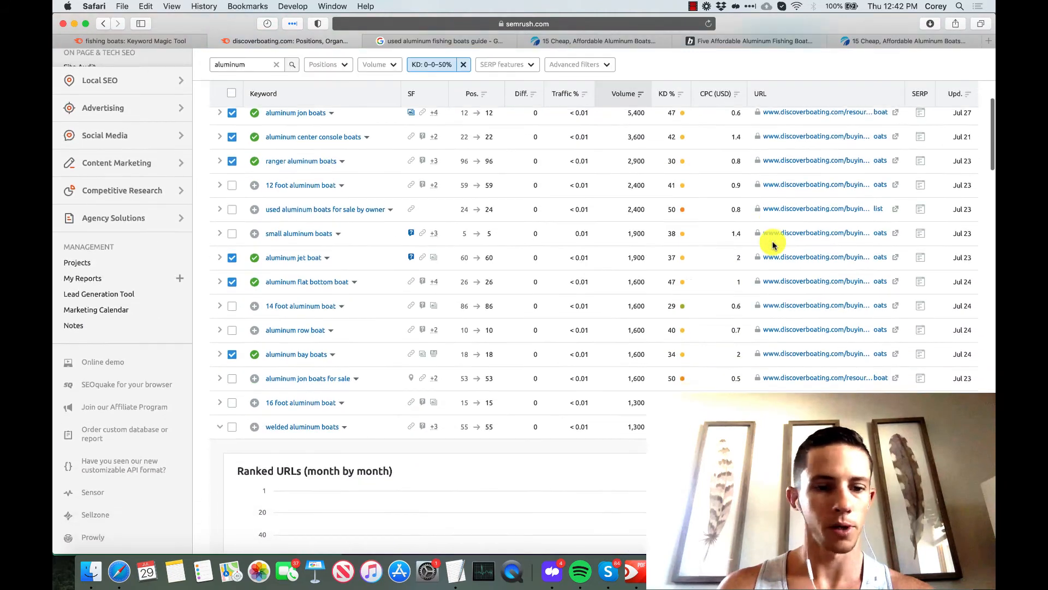
scroll(772, 245, "down", 7)
scroll(773, 245, "up", 20)
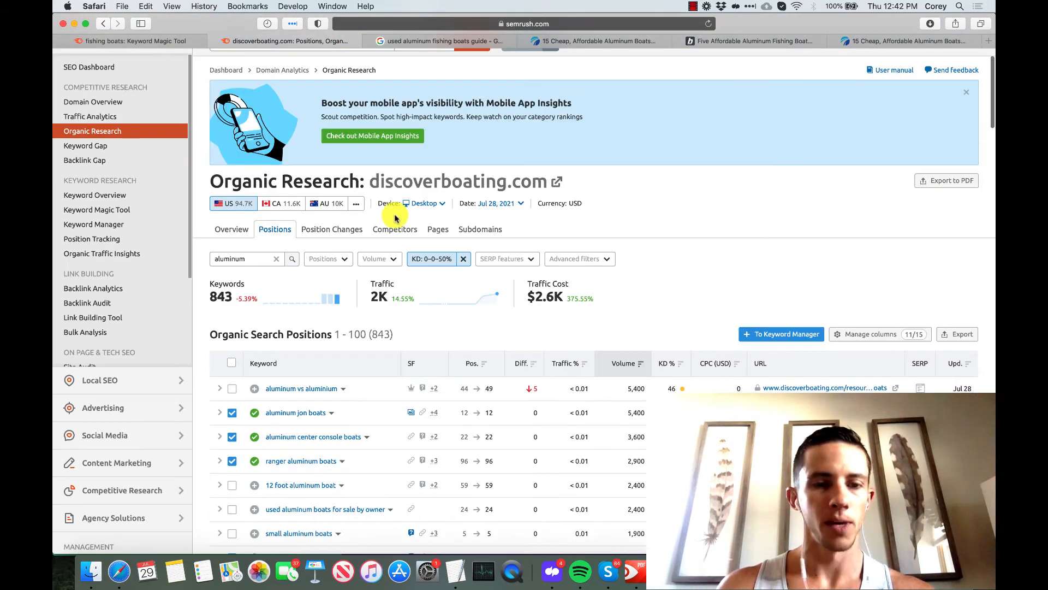
left_click(221, 230)
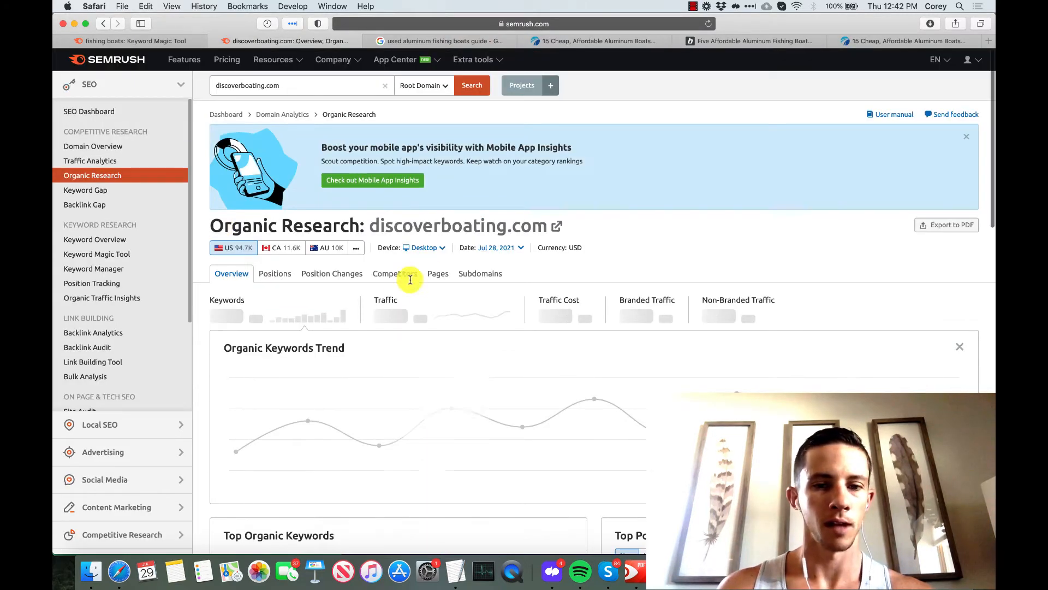
scroll(377, 303, "down", 3)
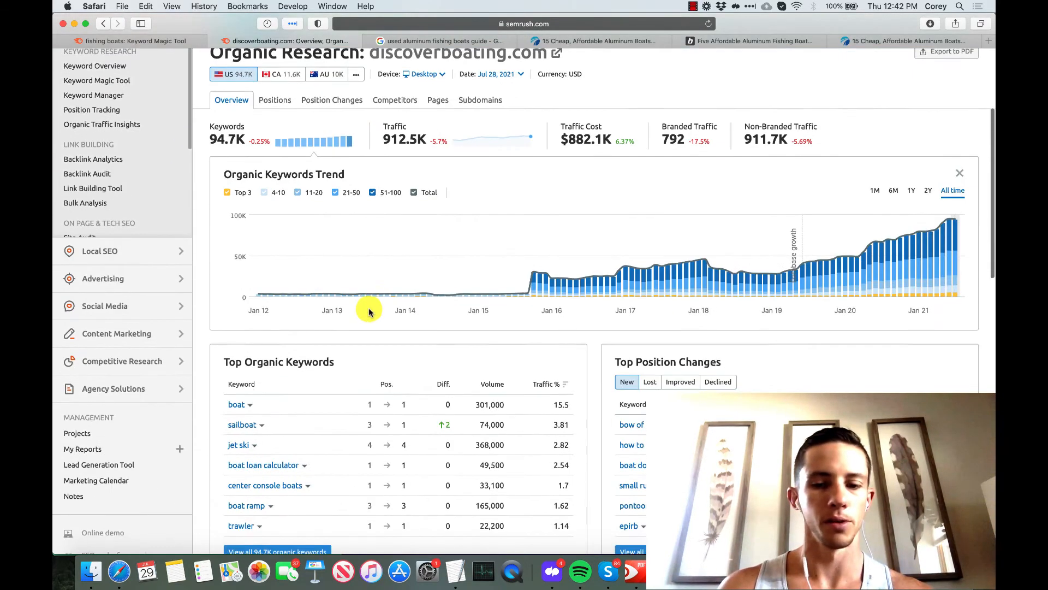
scroll(369, 311, "down", 3)
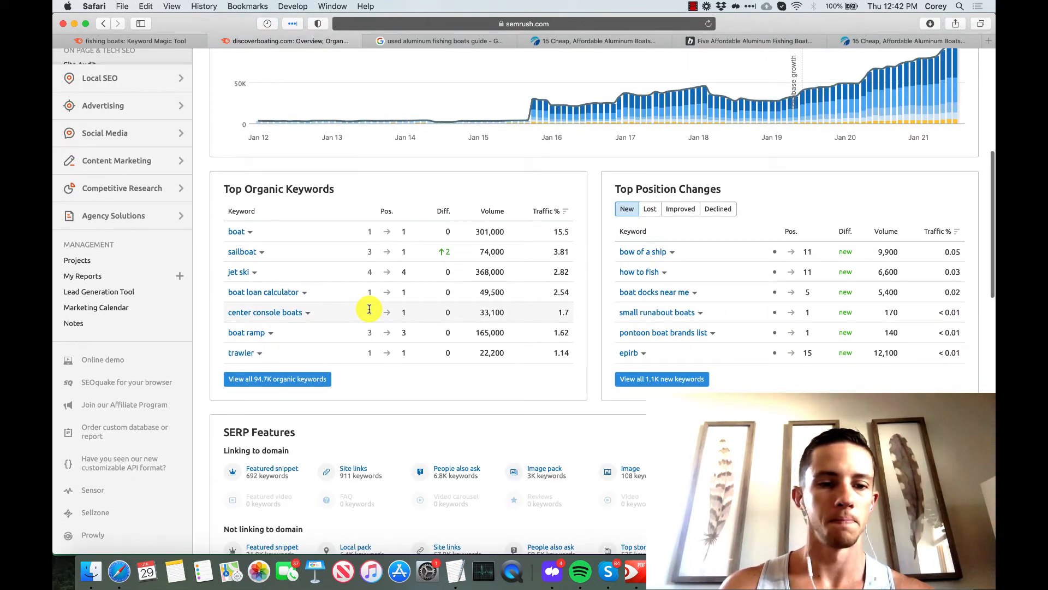
Open the full organic keyword list for discoverboating.com and review the aluminum positions filtered by keyword difficulty
left_click(312, 381)
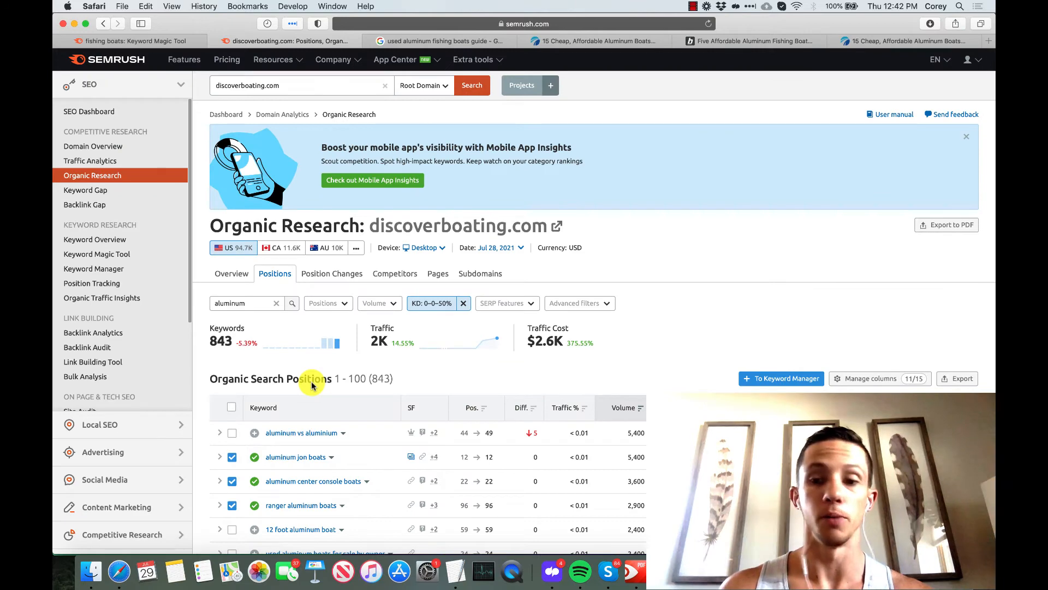
scroll(531, 293, "down", 1)
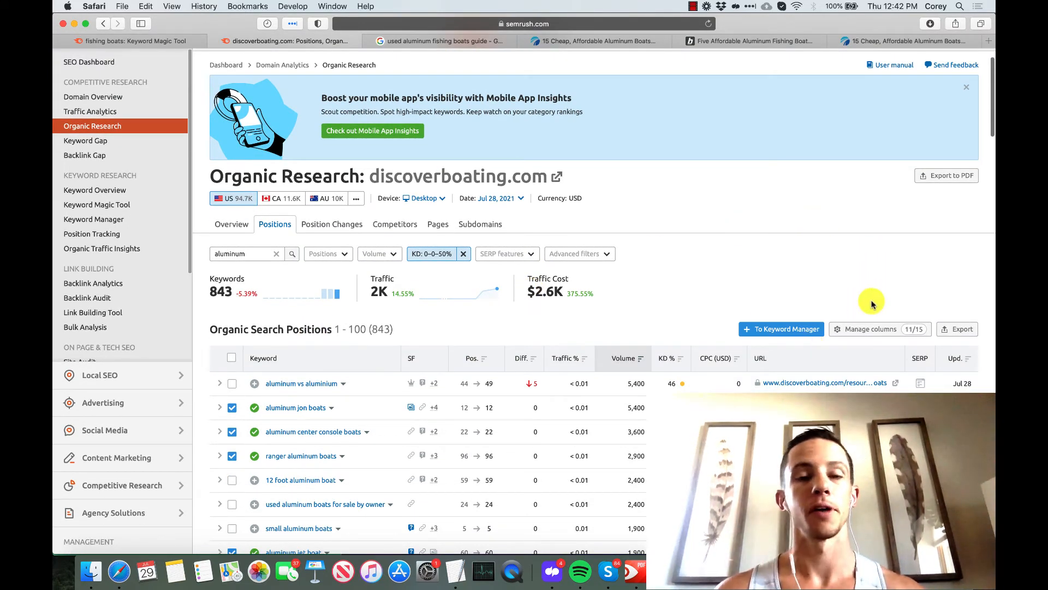
scroll(787, 237, "up", 1)
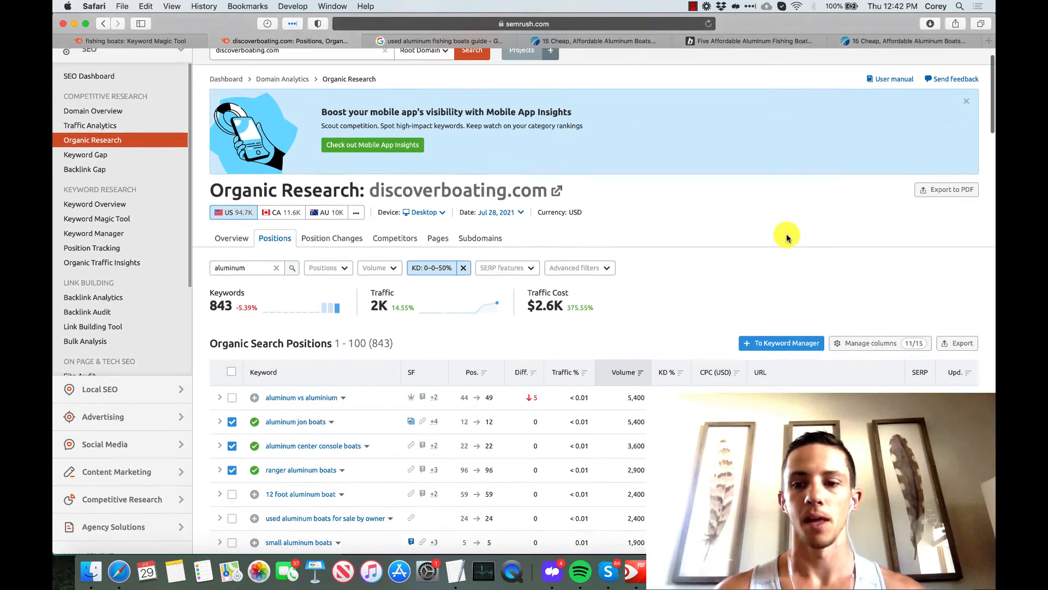
scroll(796, 300, "down", 3)
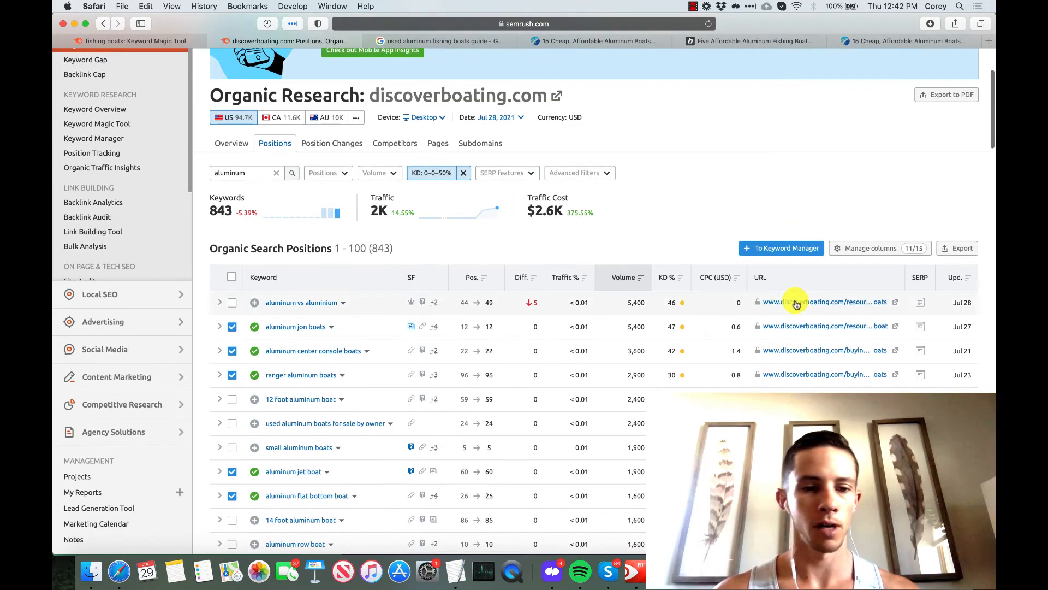
Open the Seed / Pillar Keywords list in Keyword Manager, sort it by volume and review its keywords
left_click(139, 323)
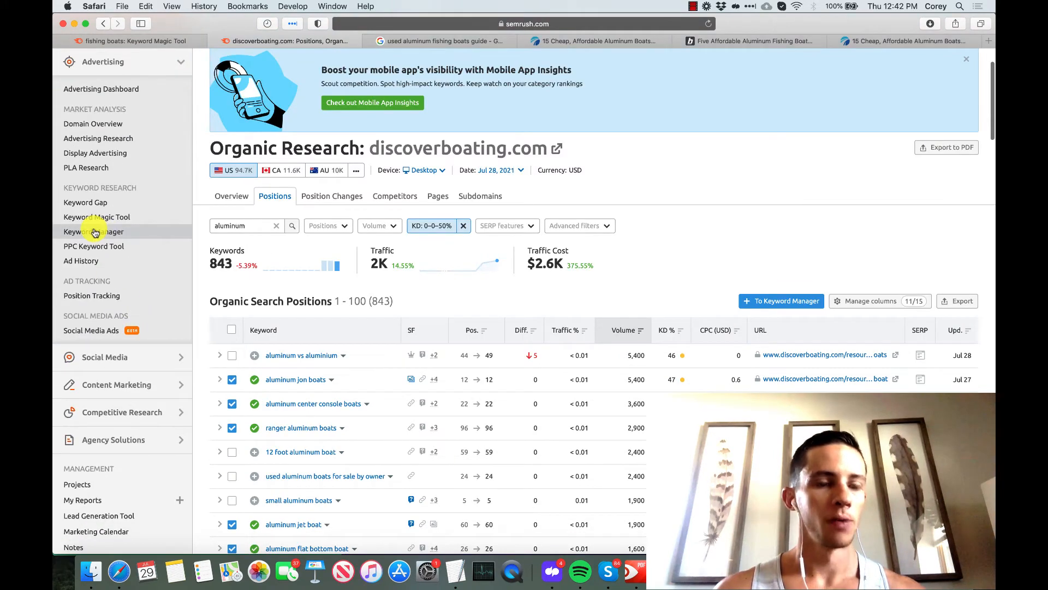
left_click(94, 232)
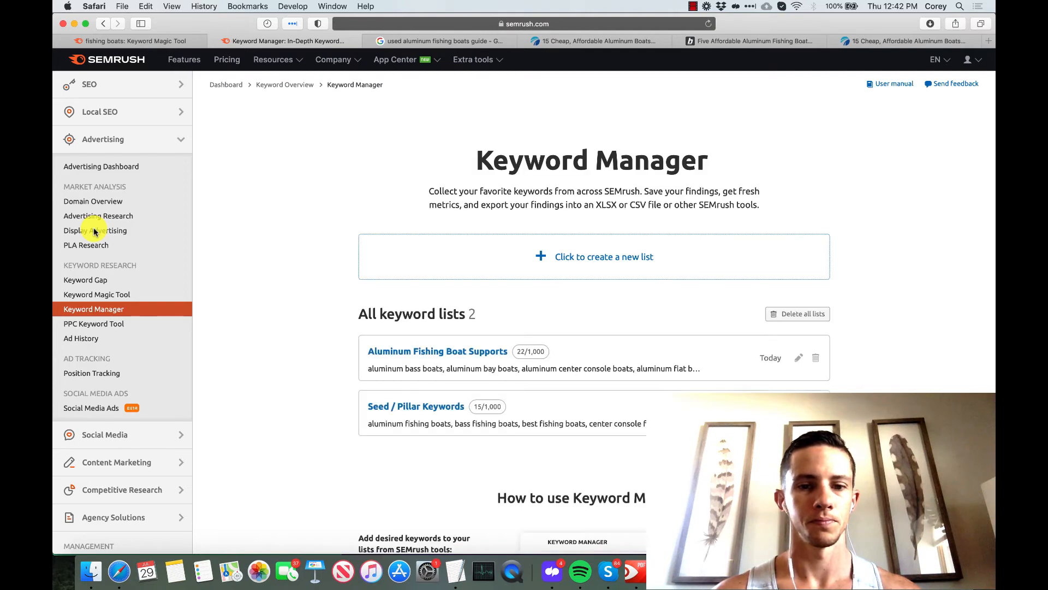
left_click(413, 406)
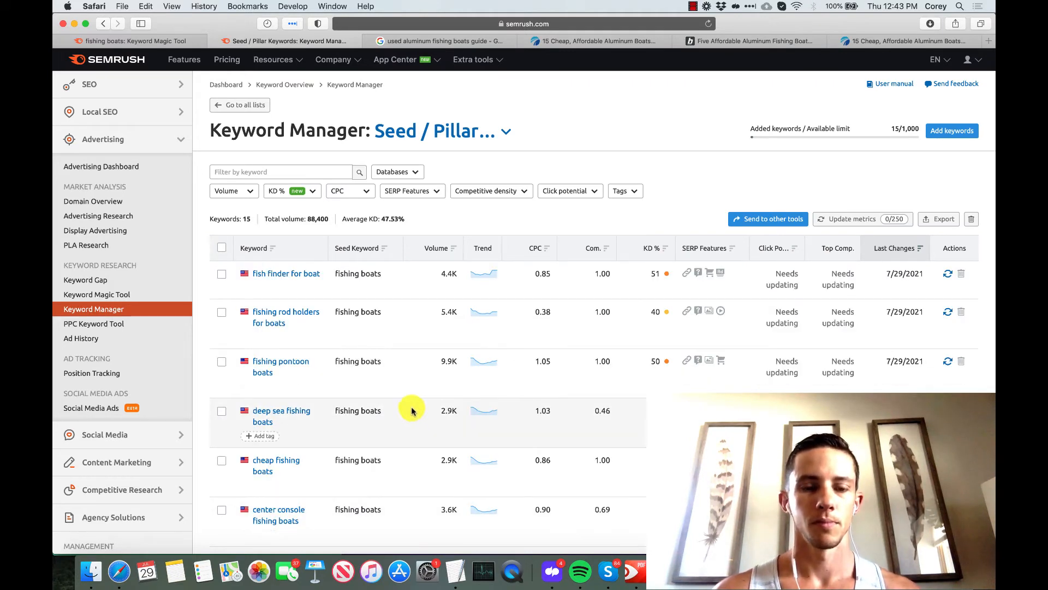
left_click(423, 249)
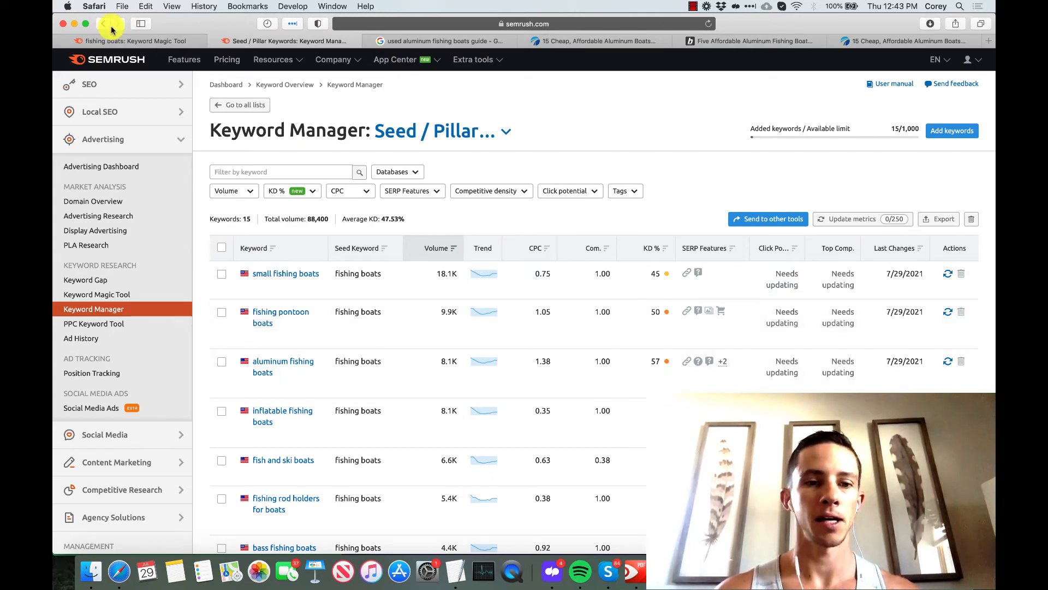
scroll(248, 200, "down", 1)
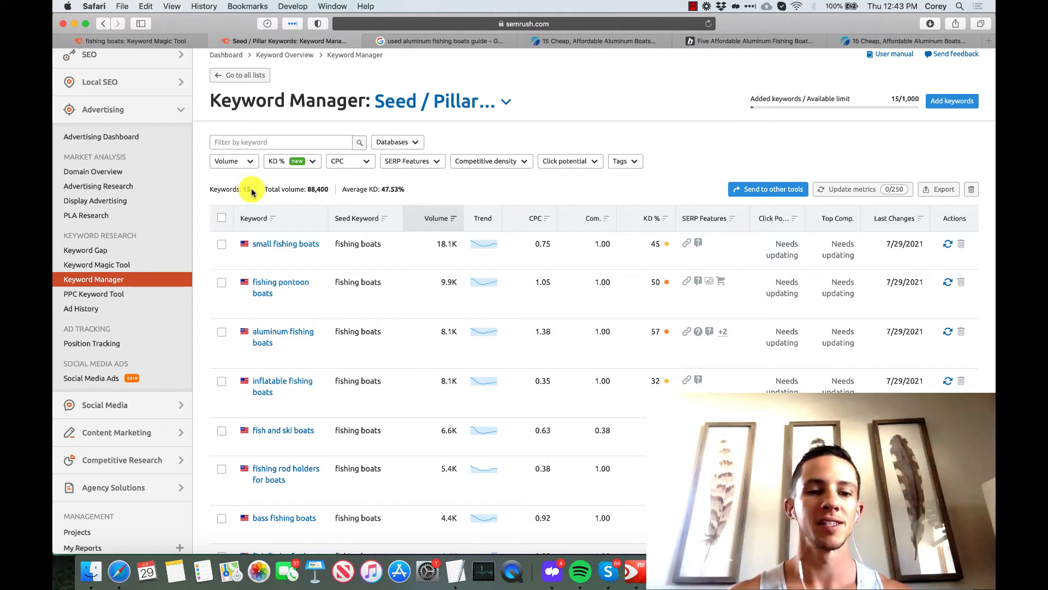
scroll(252, 192, "down", 2)
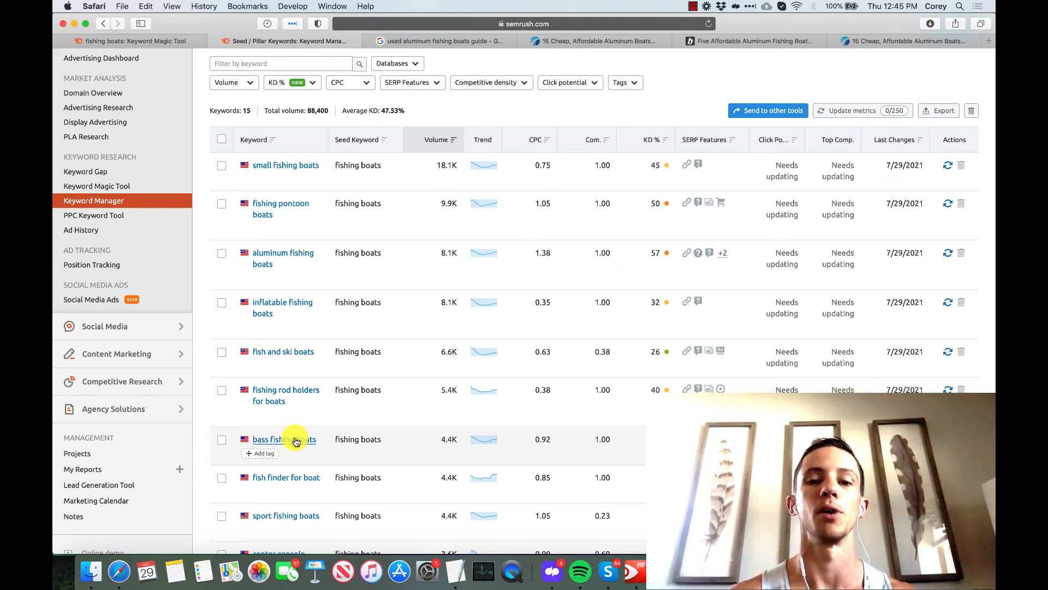
scroll(344, 360, "up", 5)
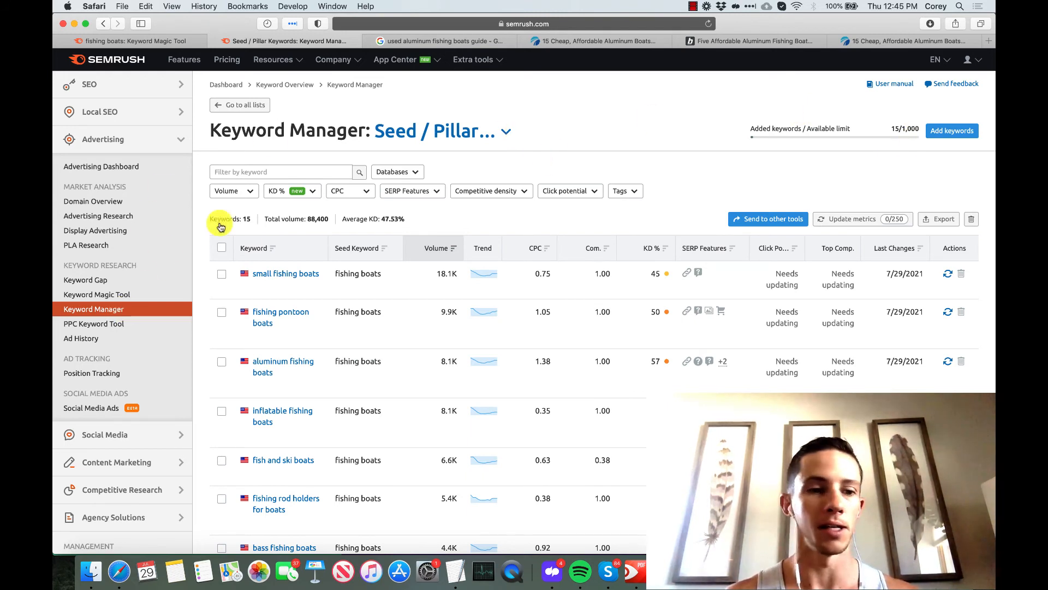
Reopen the Seed / Pillar Keywords list from Keyword Manager, select all its keywords and export the selection as XLSX
left_click(92, 310)
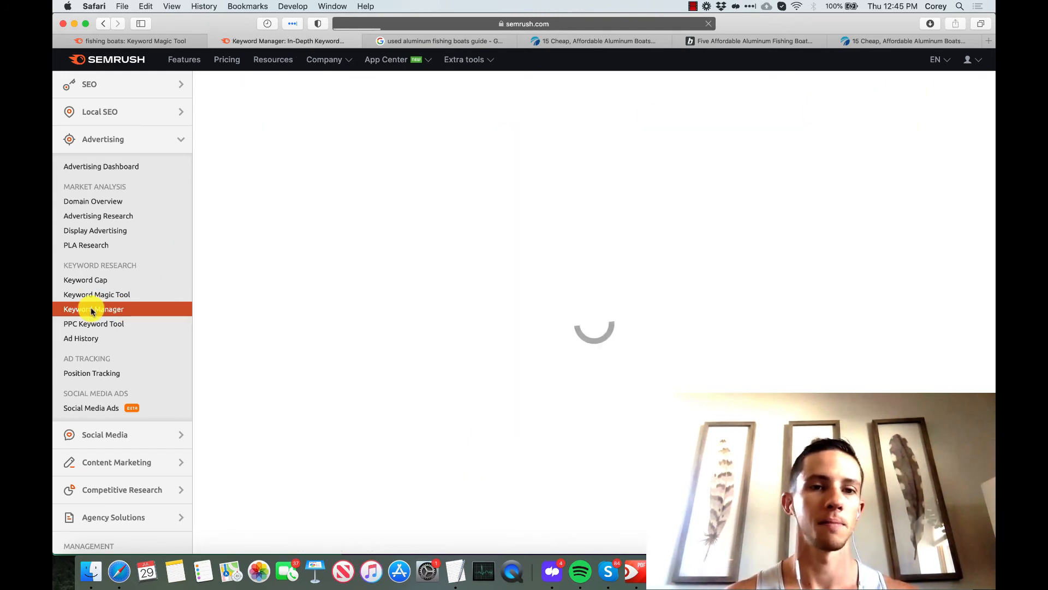
scroll(552, 158, "down", 3)
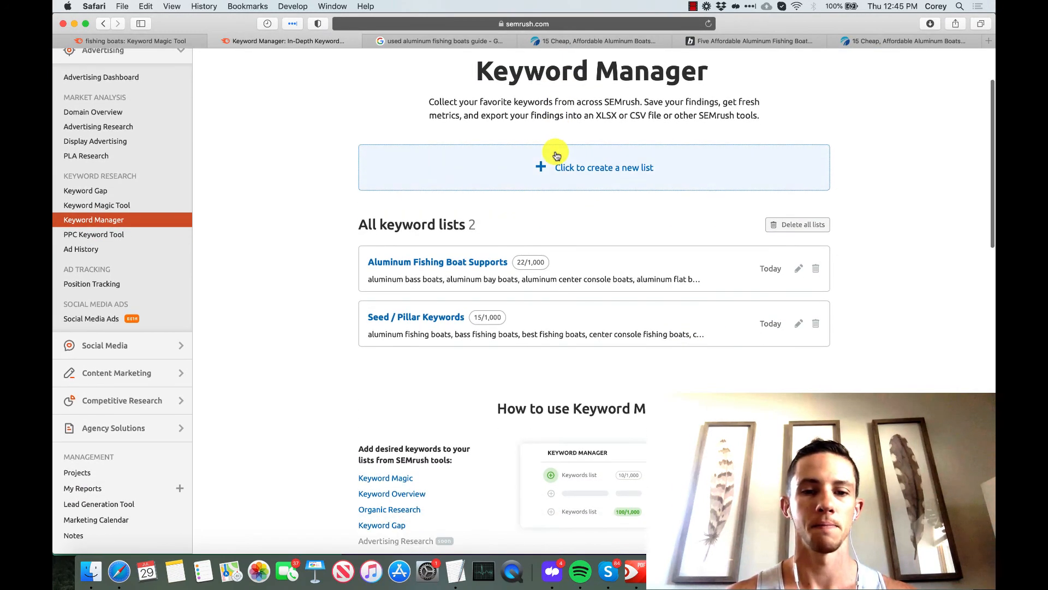
left_click(416, 317)
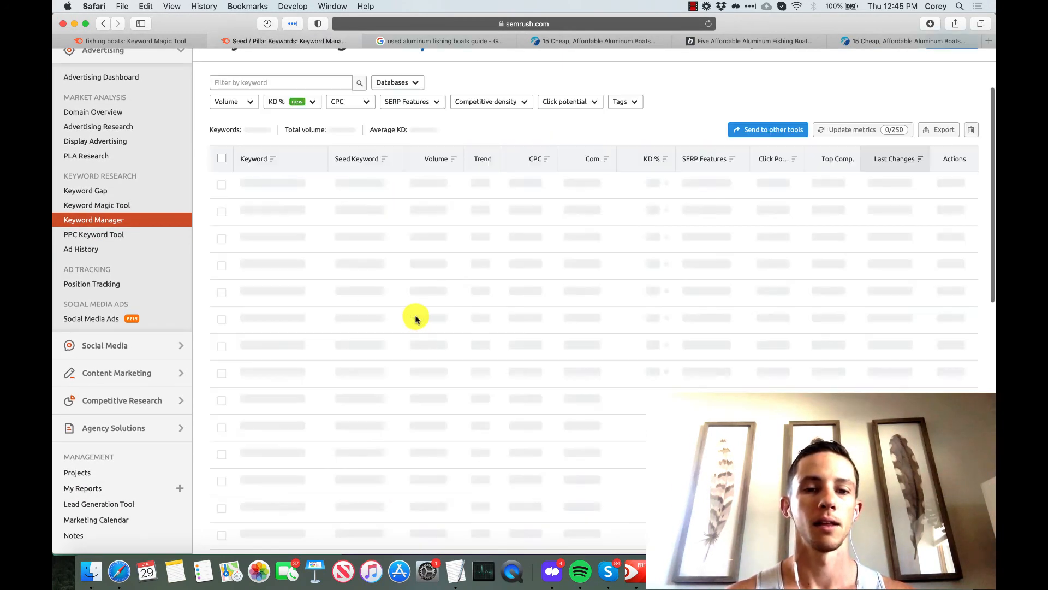
left_click(221, 159)
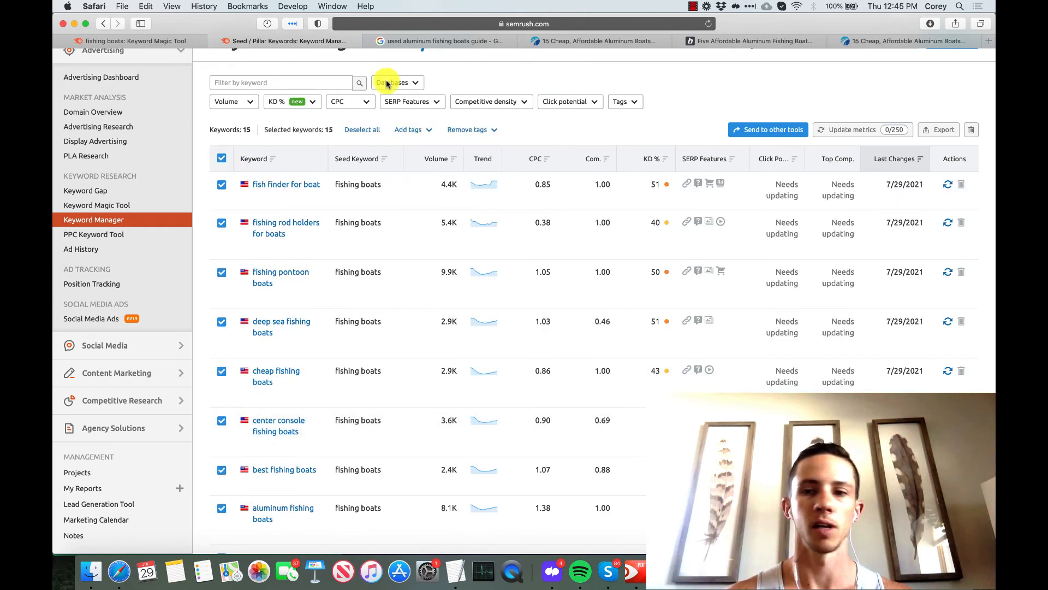
left_click(935, 128)
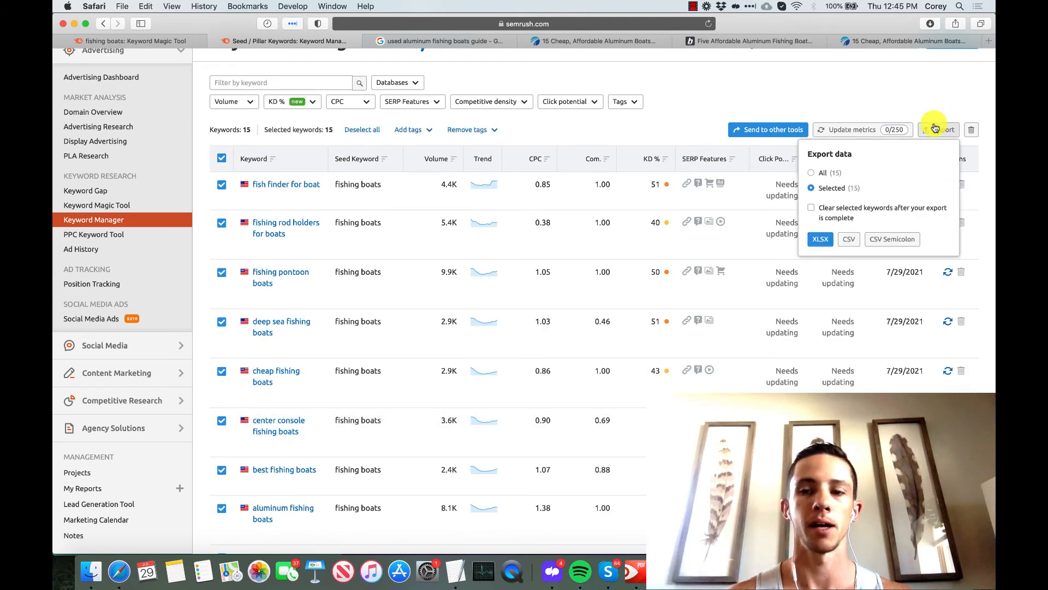
left_click(818, 241)
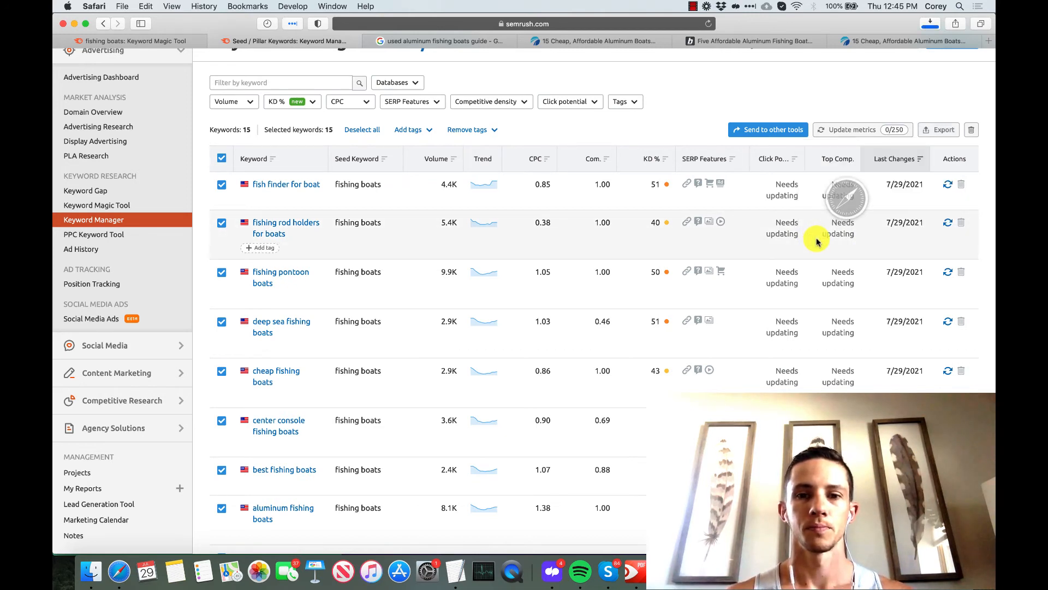
Return to the keyword lists, select every keyword in Aluminum Fishing Boat Supports and export the selection as XLSX
left_click(103, 24)
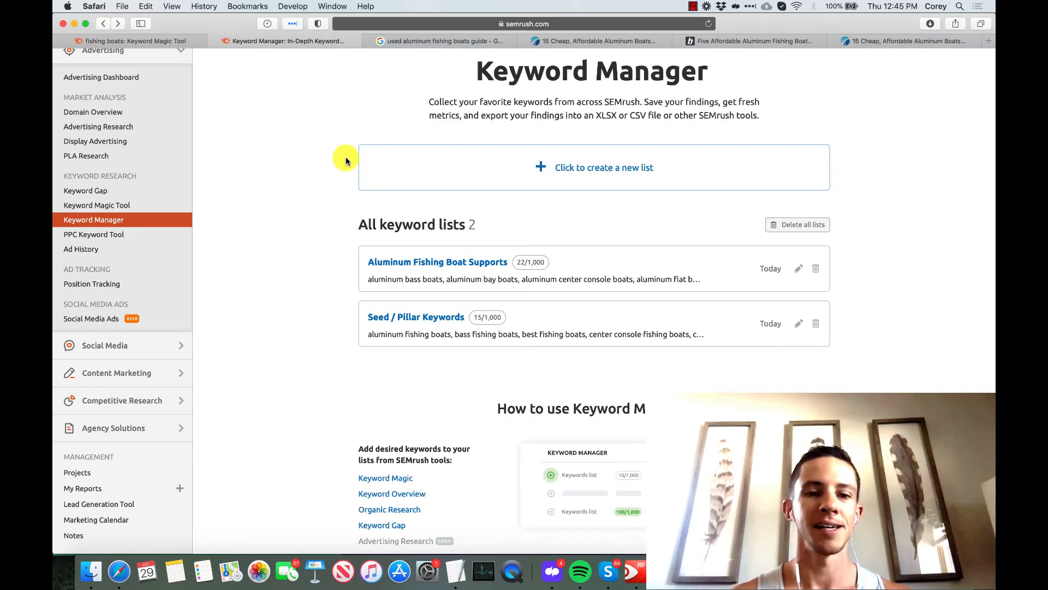
left_click(396, 263)
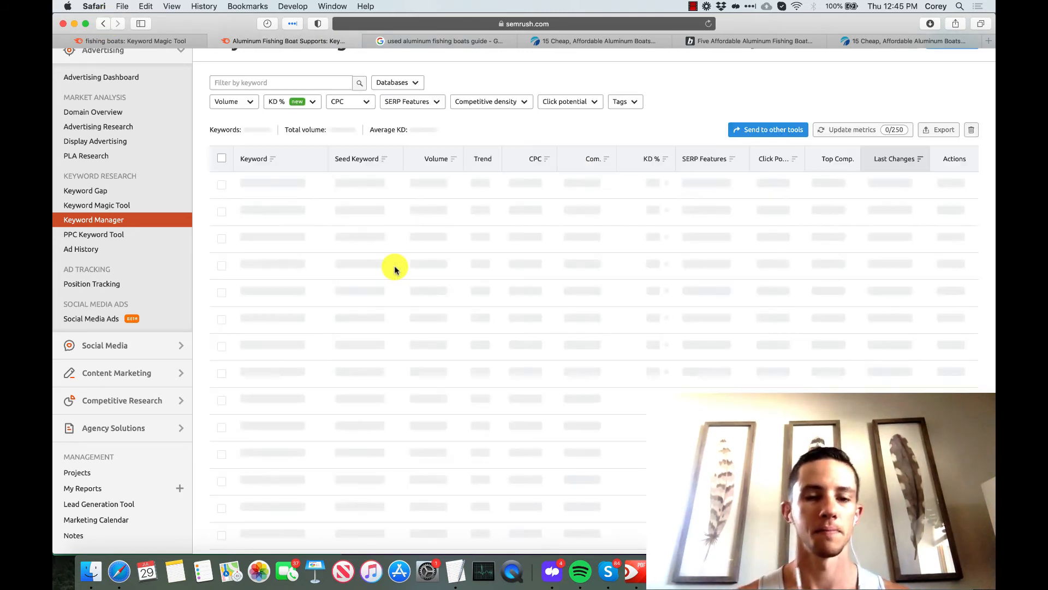
left_click(221, 160)
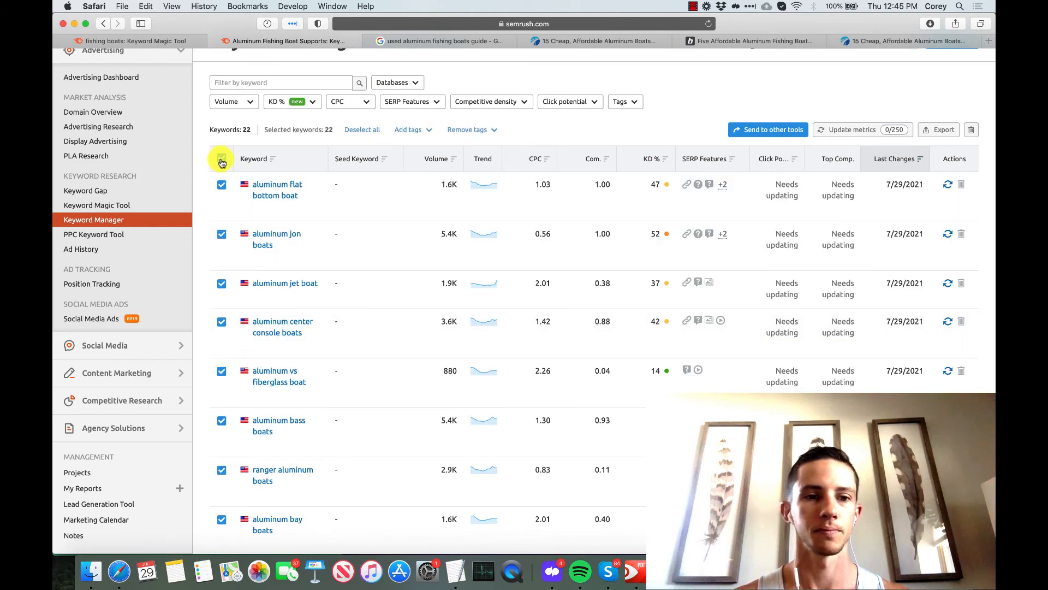
left_click(954, 133)
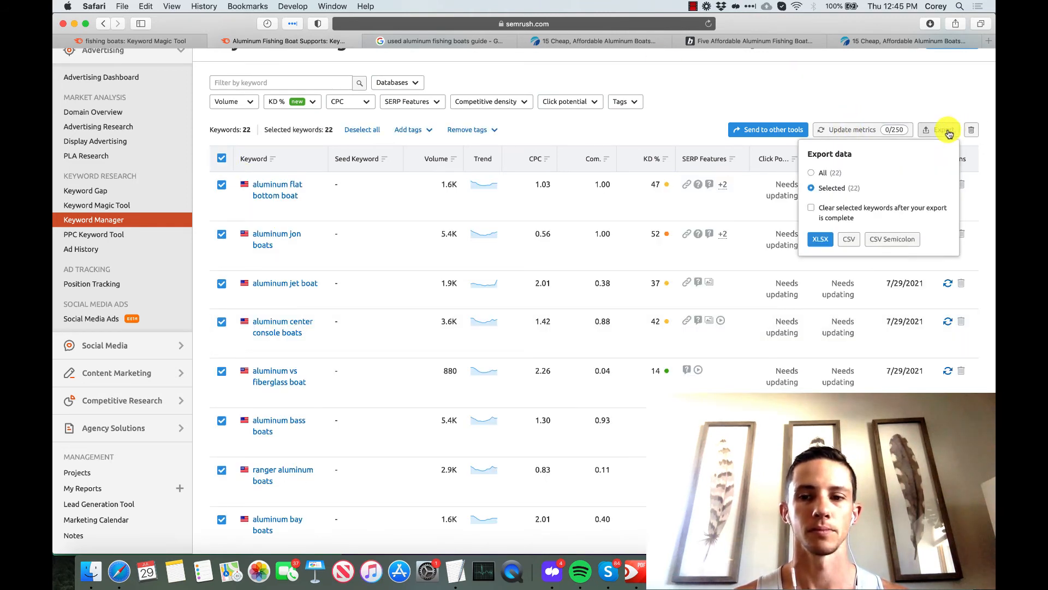
left_click(818, 235)
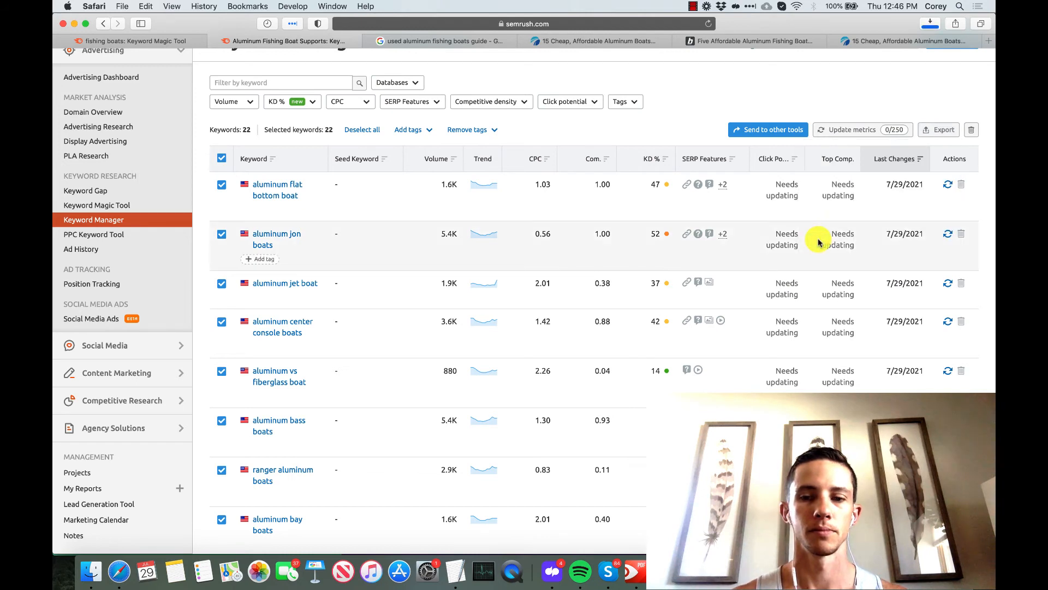
Switch to Finder and open the exported Aluminum-Fishing-Boat-Supports and Seed-_-Pillar-Keywords workbooks from Downloads in Excel
right_click(117, 582)
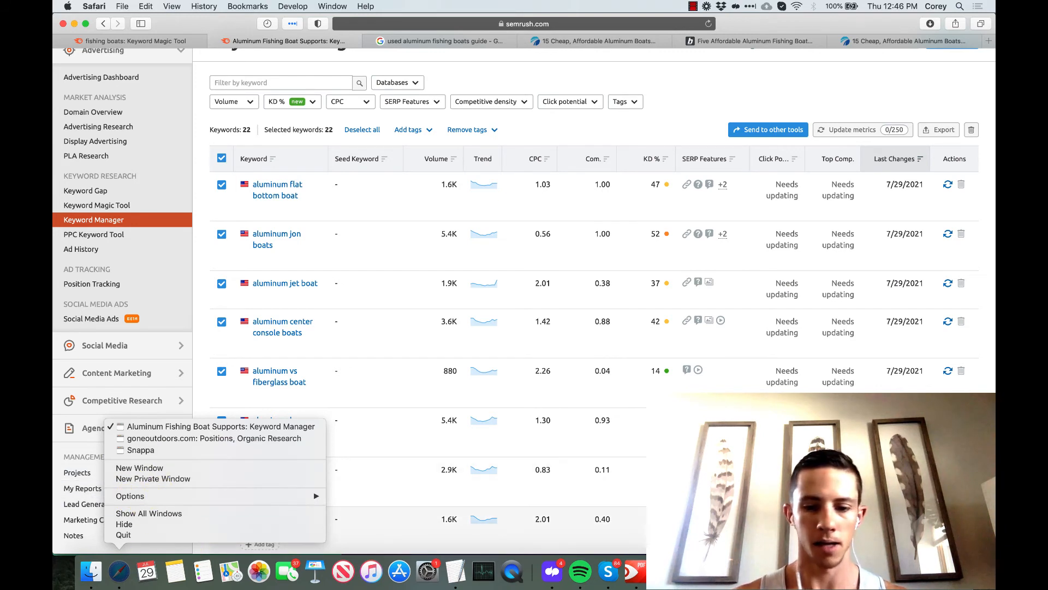
left_click(89, 578)
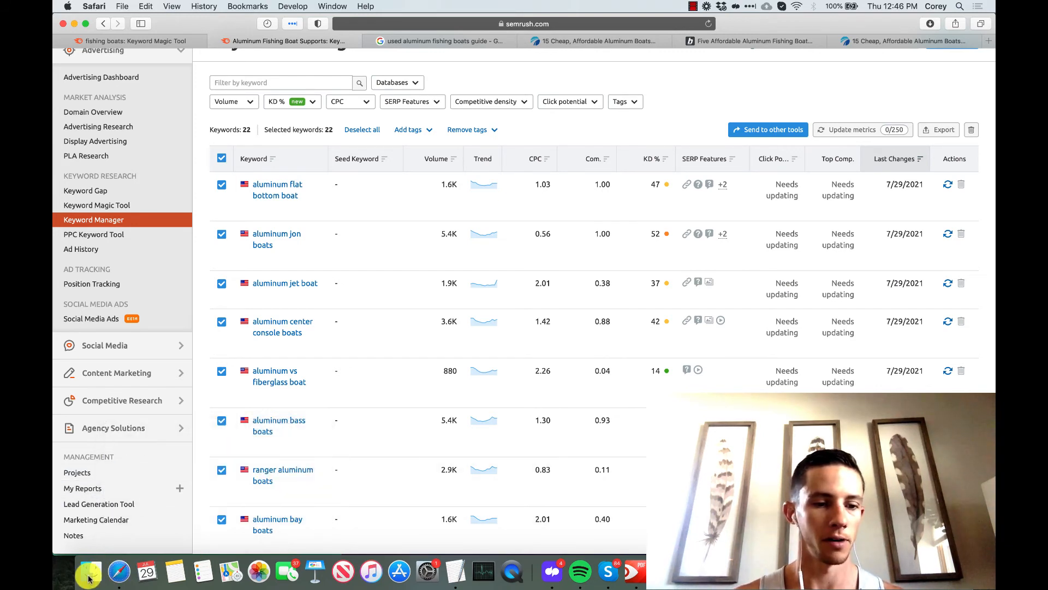
right_click(89, 578)
left_click(144, 462)
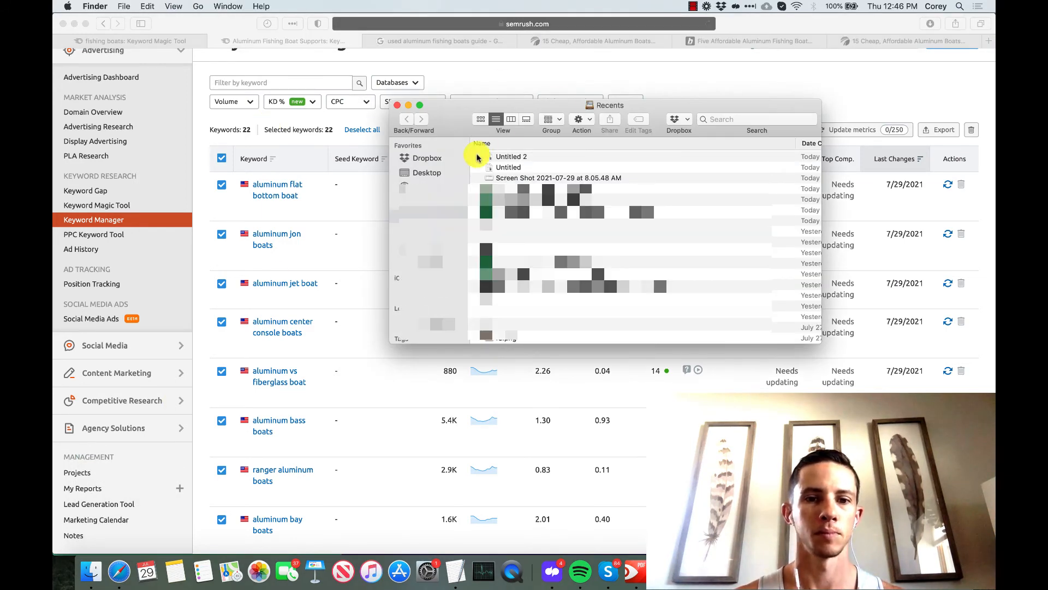
left_click(430, 205)
left_click(570, 157)
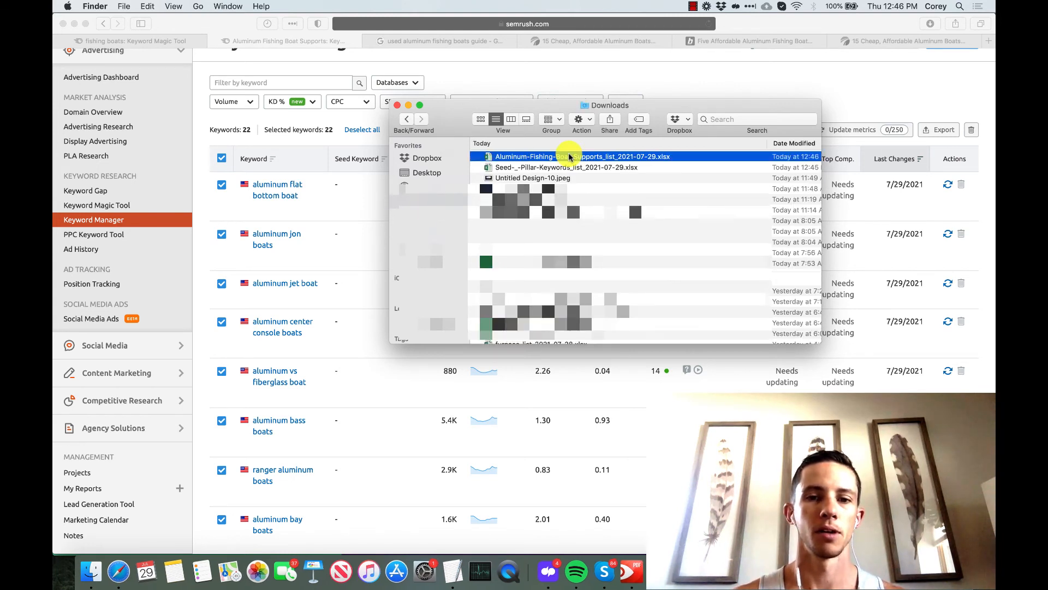
left_click(551, 169)
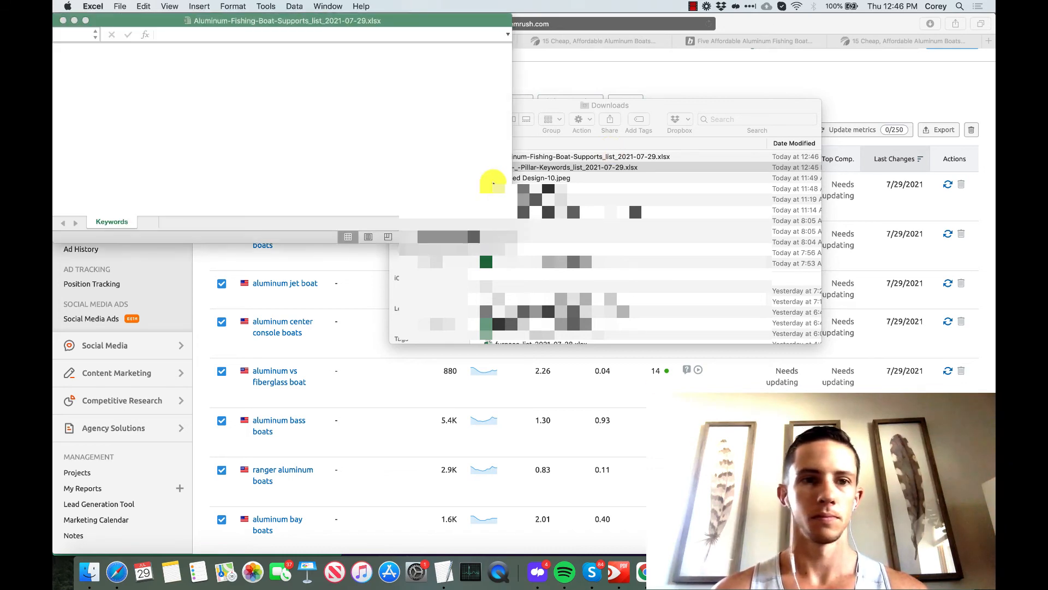
double_click(590, 167)
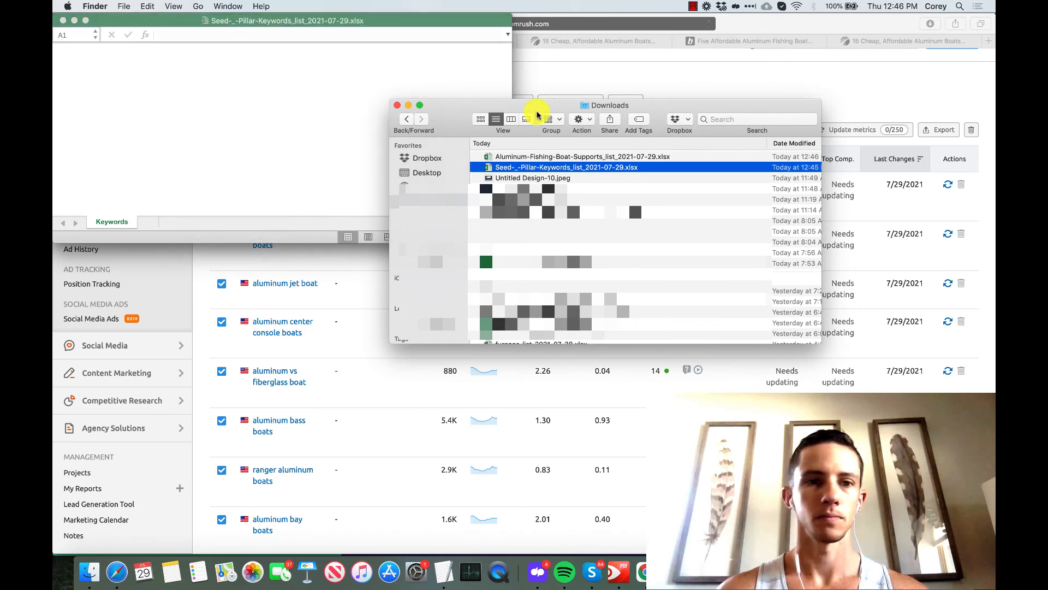
Move the overlapping windows apart, enlarge the Seed-_-Pillar-Keywords workbook and copy its columns A through K
left_click_drag(463, 110, 655, 87)
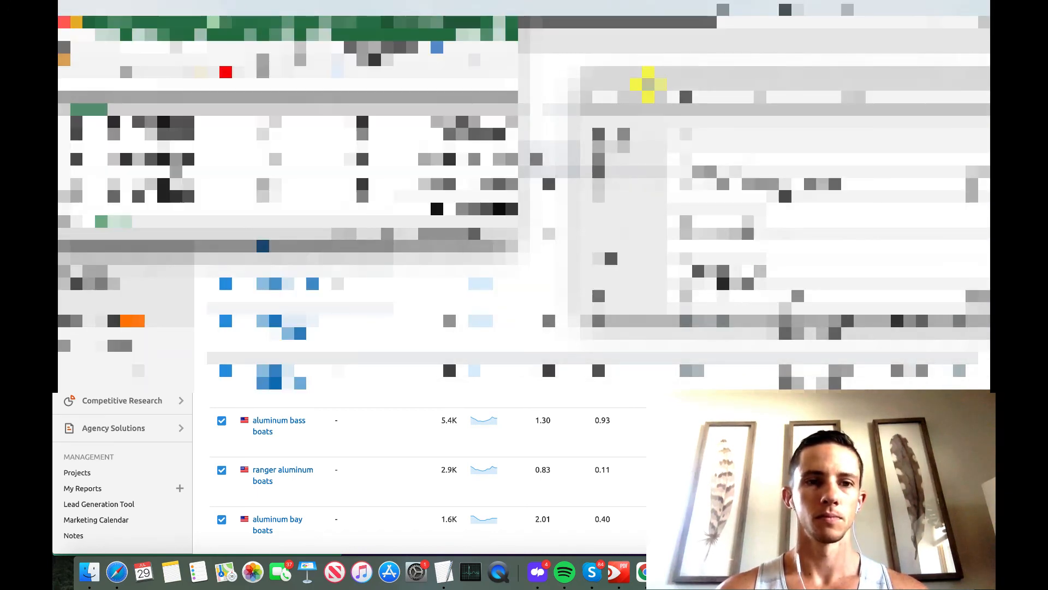
left_click_drag(284, 21, 344, 131)
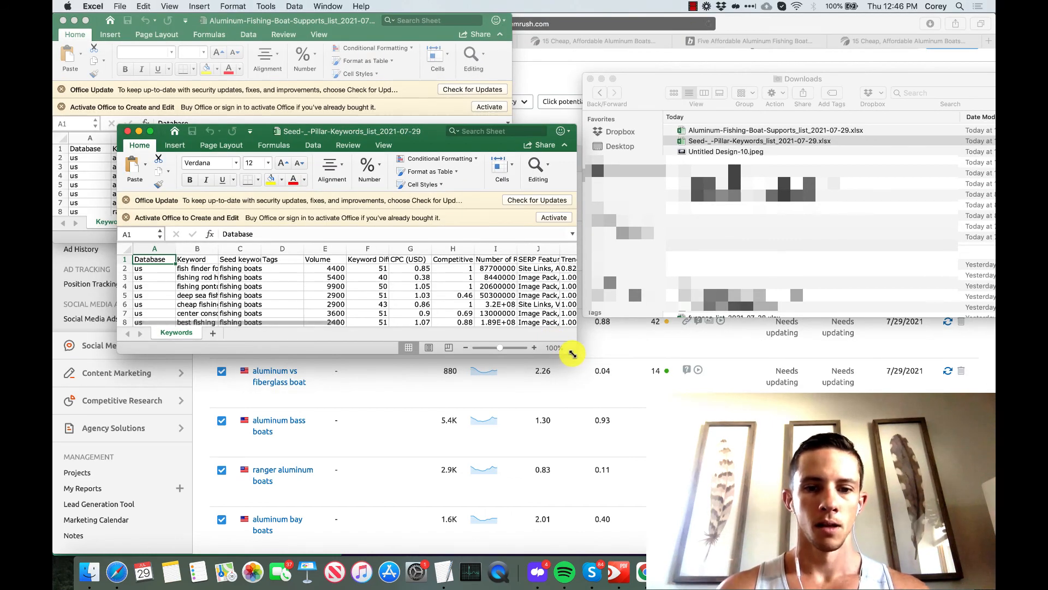
left_click_drag(577, 354, 832, 540)
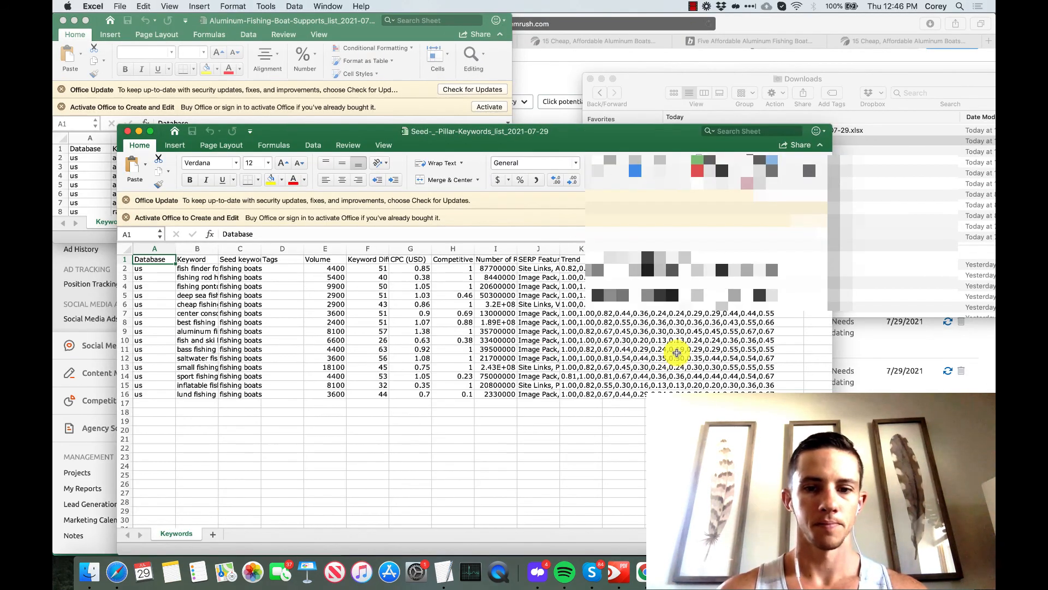
left_click_drag(155, 249, 592, 335)
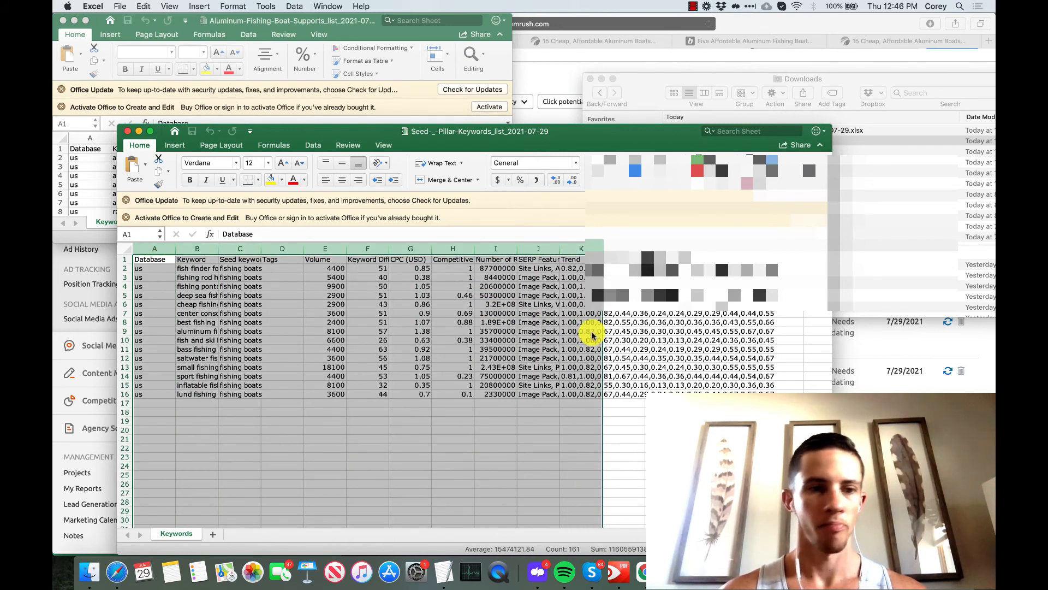
key("super+c")
Bring the Aluminum-Fishing-Boat-Supports workbook forward, enlarge its window and dismiss both Office notices
left_click(344, 21)
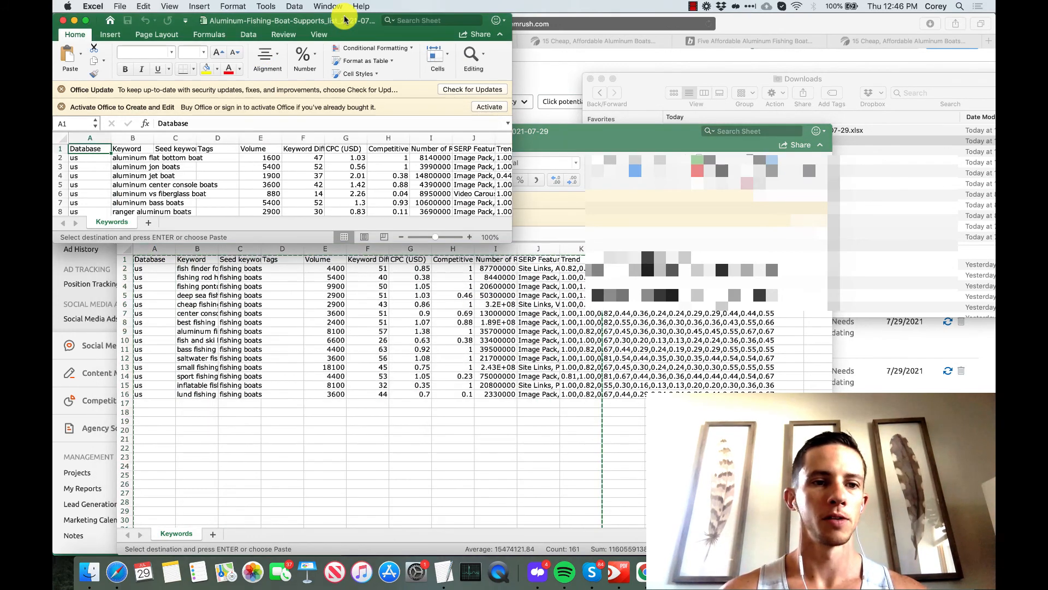
double_click(344, 20)
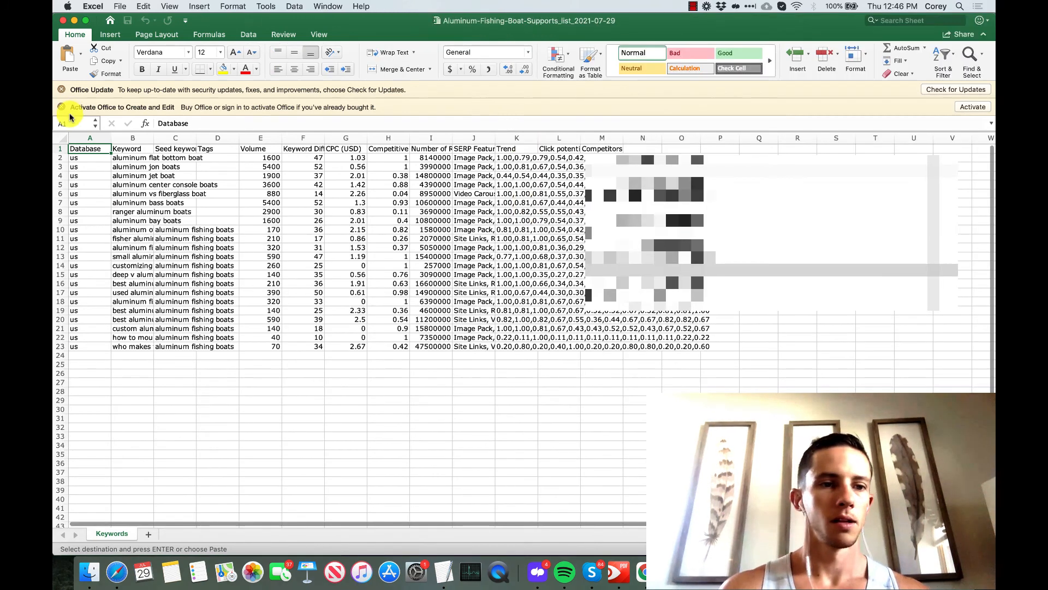
left_click(62, 107)
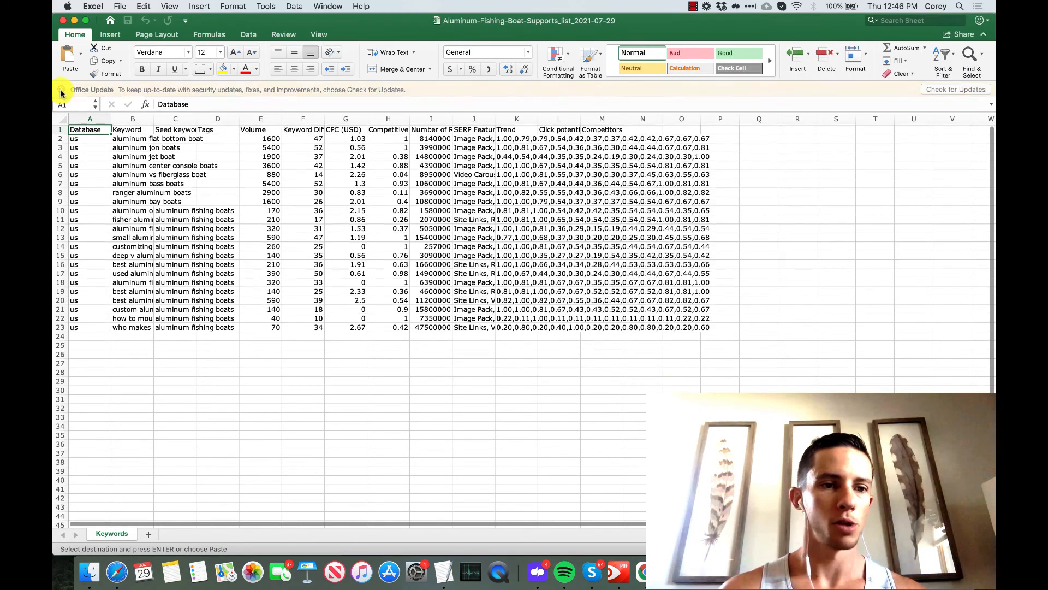
left_click(61, 91)
Try to paste the copied Seed-_-Pillar-Keywords columns at cell A25 of the Aluminum-Fishing-Boat-Supports workbook
left_click(90, 328)
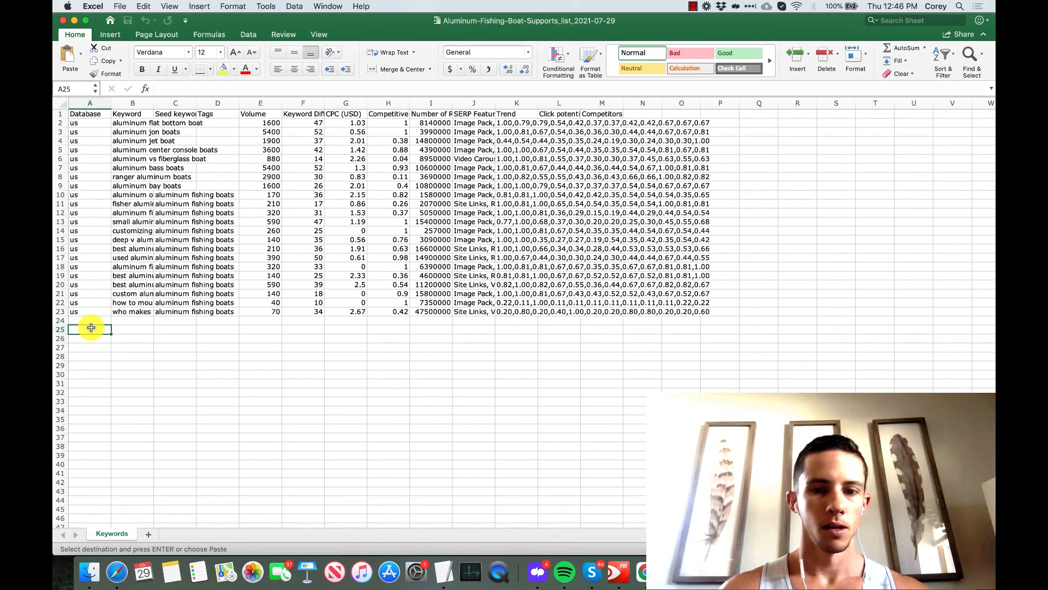
key("super+v")
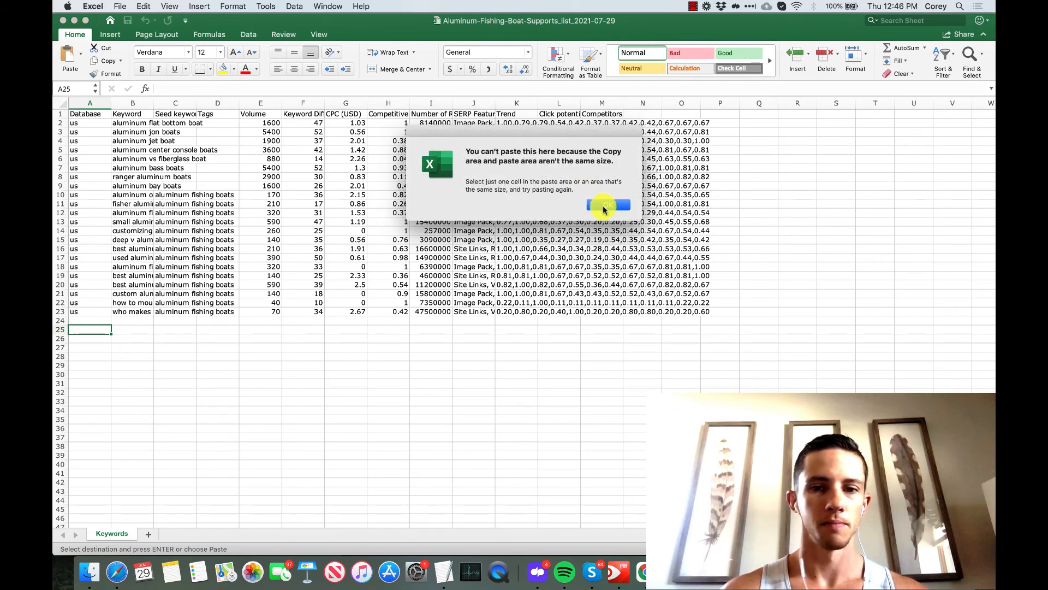
left_click(603, 207)
Copy only the filled cells from Database through Competitors in Seed-_-Pillar-Keywords and paste them at A25 of the Aluminum-Fishing-Boat-Supports sheet
left_click(568, 348)
key("ctrl+alt+Left")
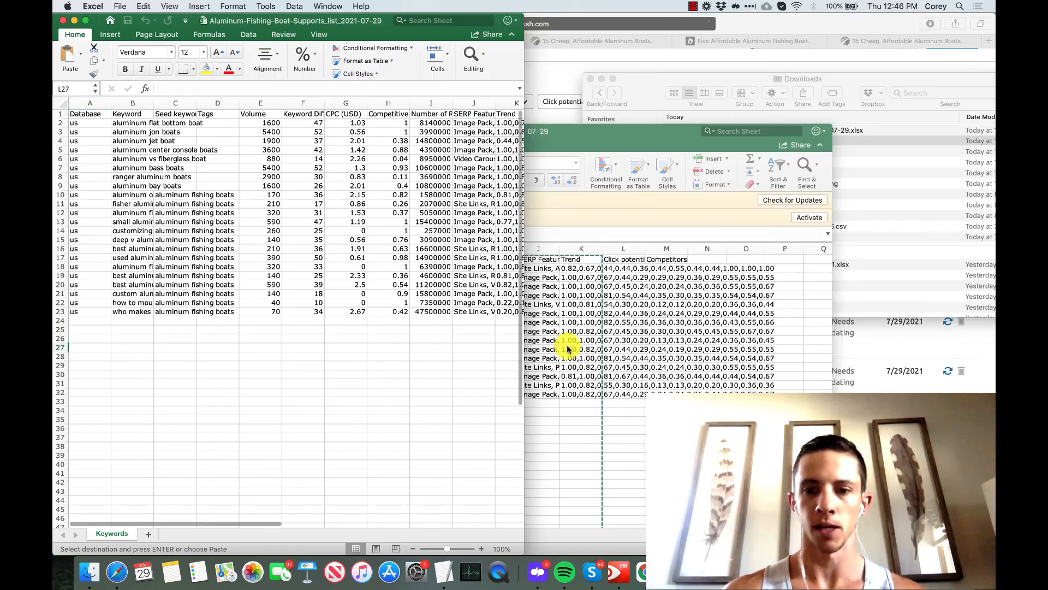
left_click(732, 335)
left_click(184, 304)
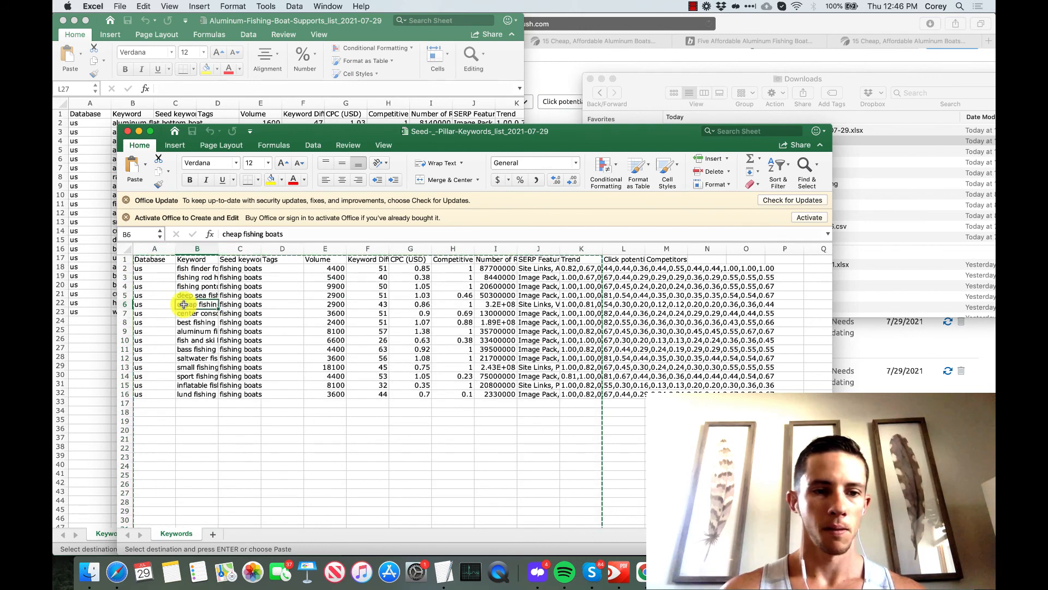
left_click_drag(151, 259, 674, 398)
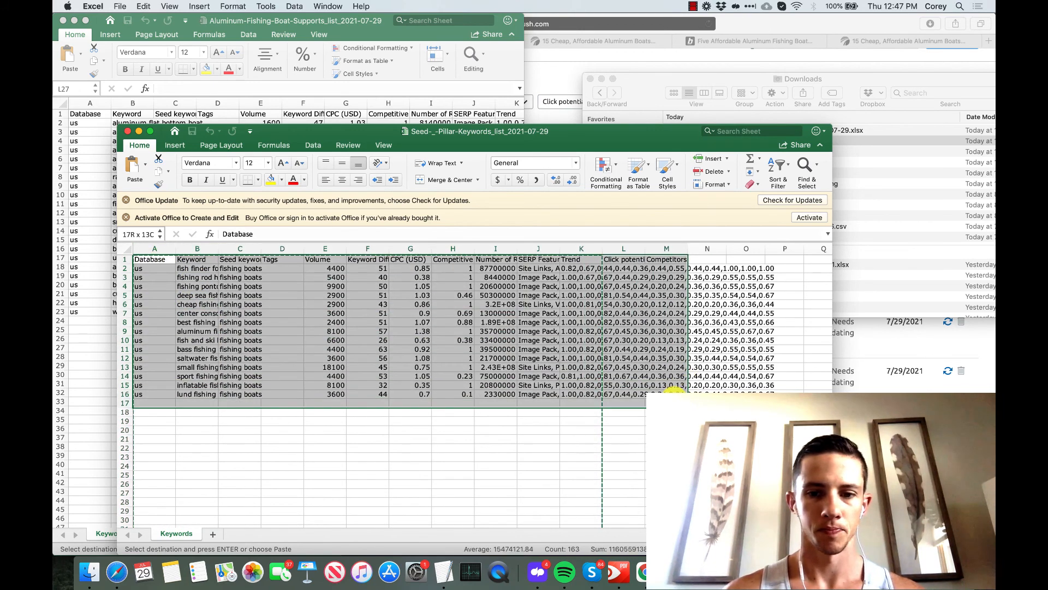
left_click(91, 321)
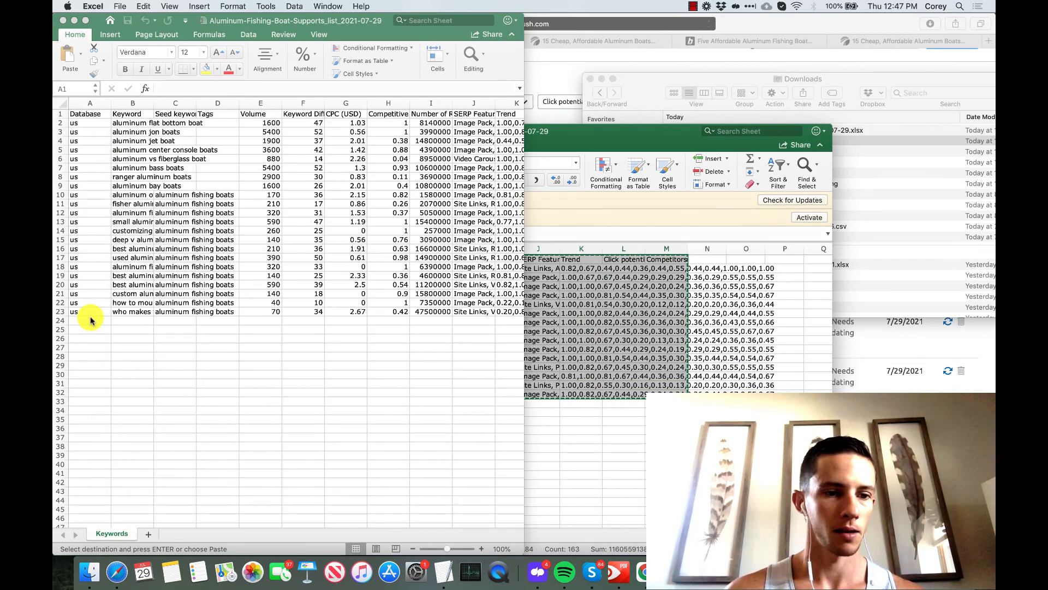
left_click(83, 330)
key("super+v")
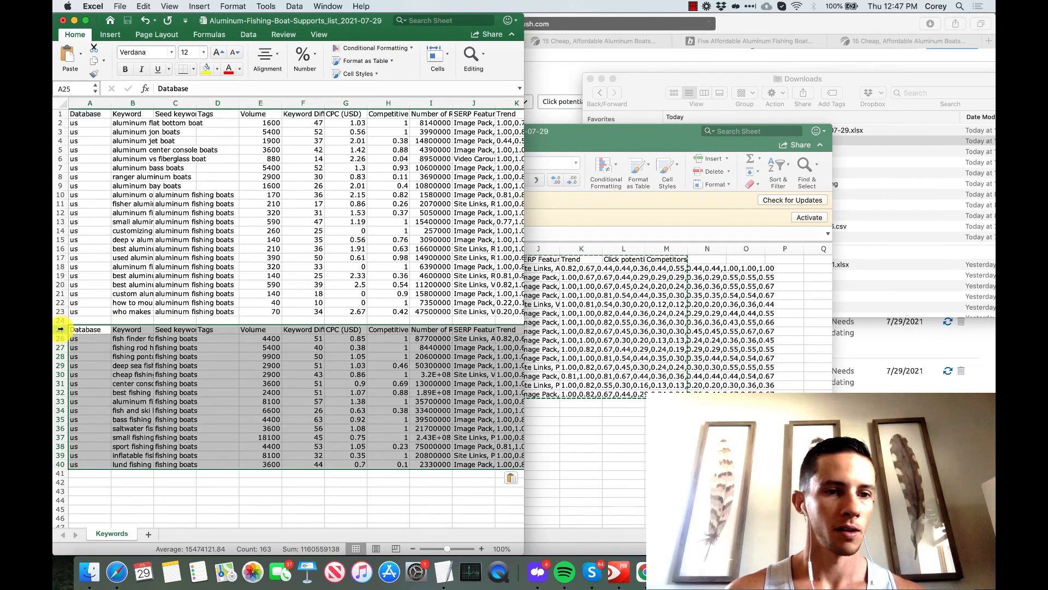
Delete the pasted header row 25 and the empty row 24 between the two keyword blocks
left_click(60, 329)
right_click(60, 329)
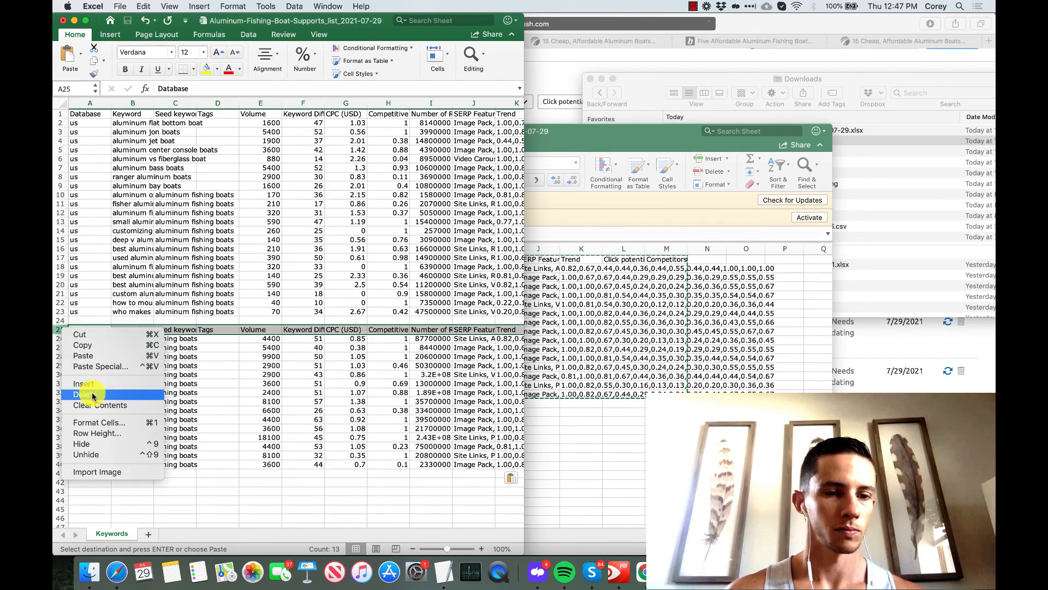
left_click(93, 395)
left_click(89, 322)
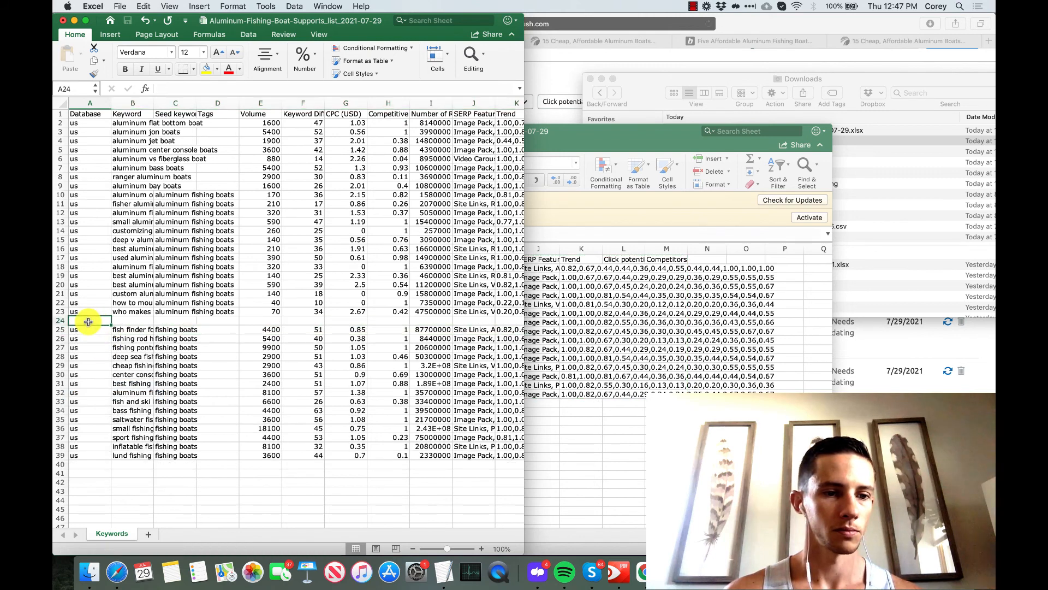
right_click(58, 320)
left_click(82, 385)
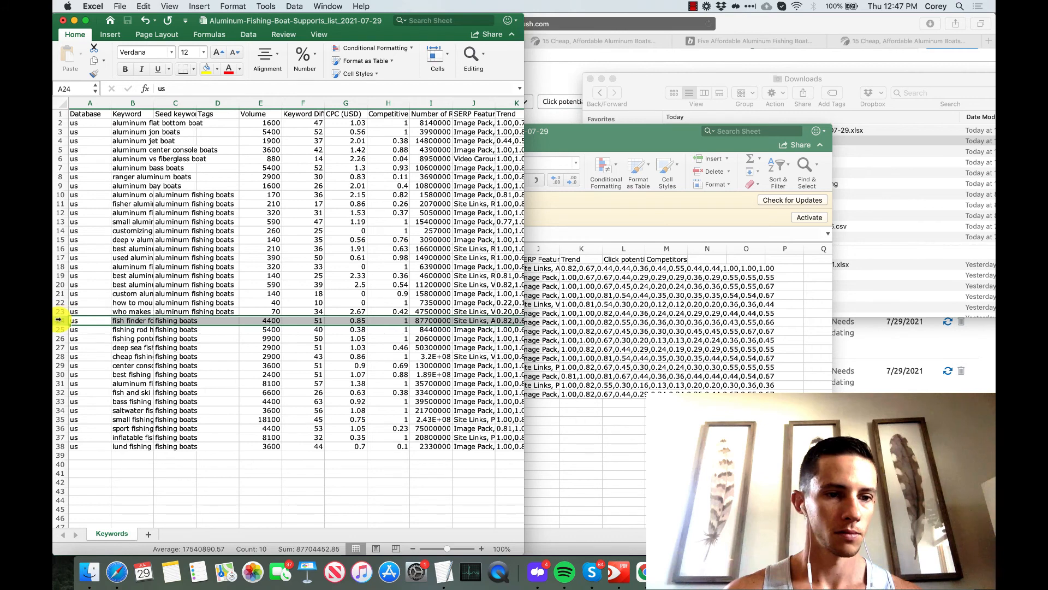
Put two blank rows above the pasted fishing boat keywords and enter Aluminum in cell A25
key("super+shift+equal")
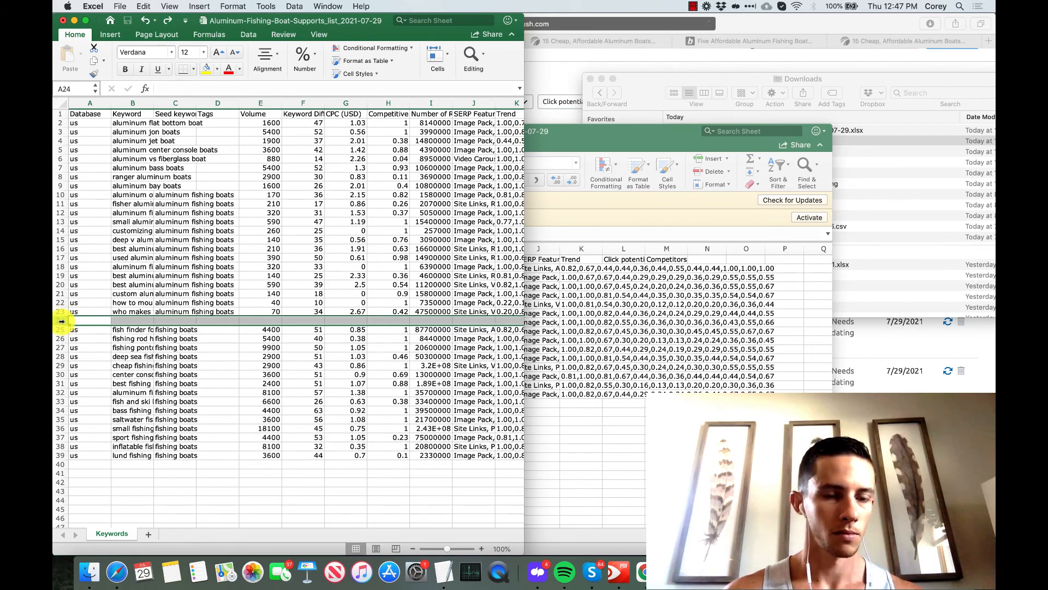
right_click(62, 321)
left_click(82, 374)
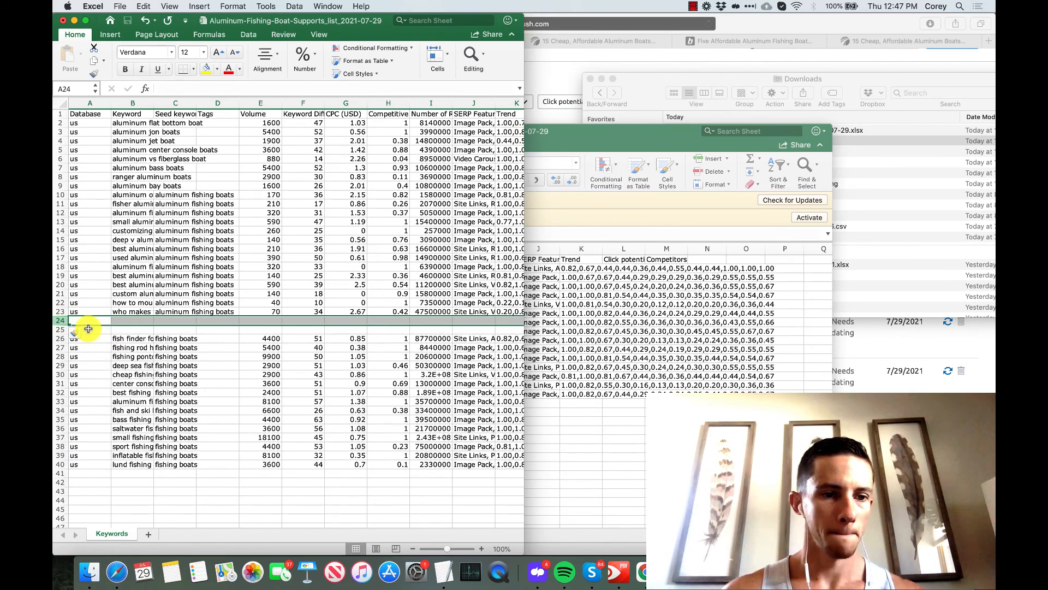
left_click(88, 329)
type("Aluminum")
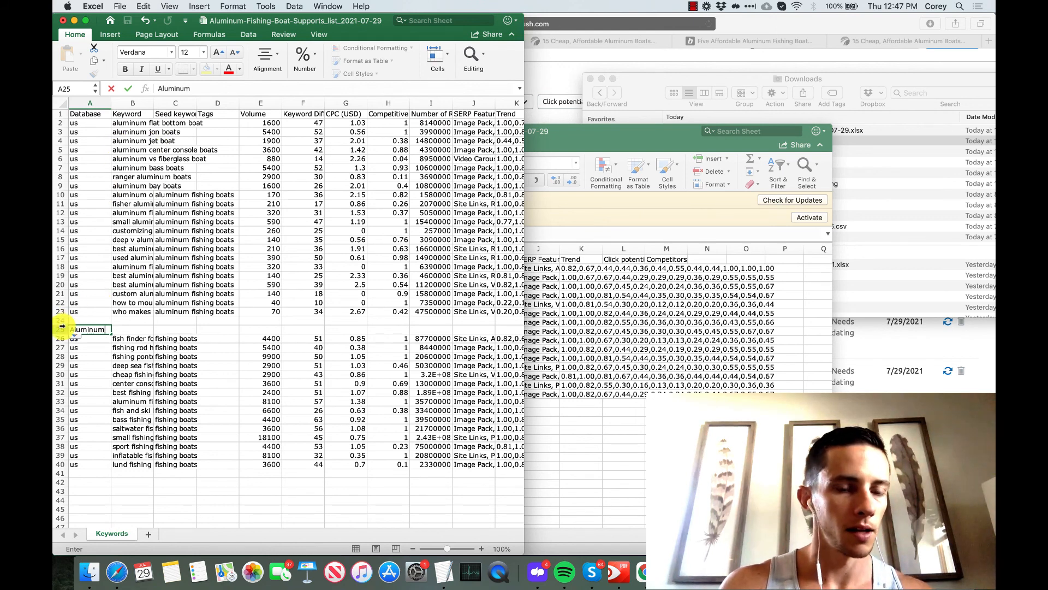
Copy the fishing boat keyword rows 26 through 40 and insert them at row 2, above the aluminum keywords
left_click_drag(61, 337, 66, 464)
key("super+c")
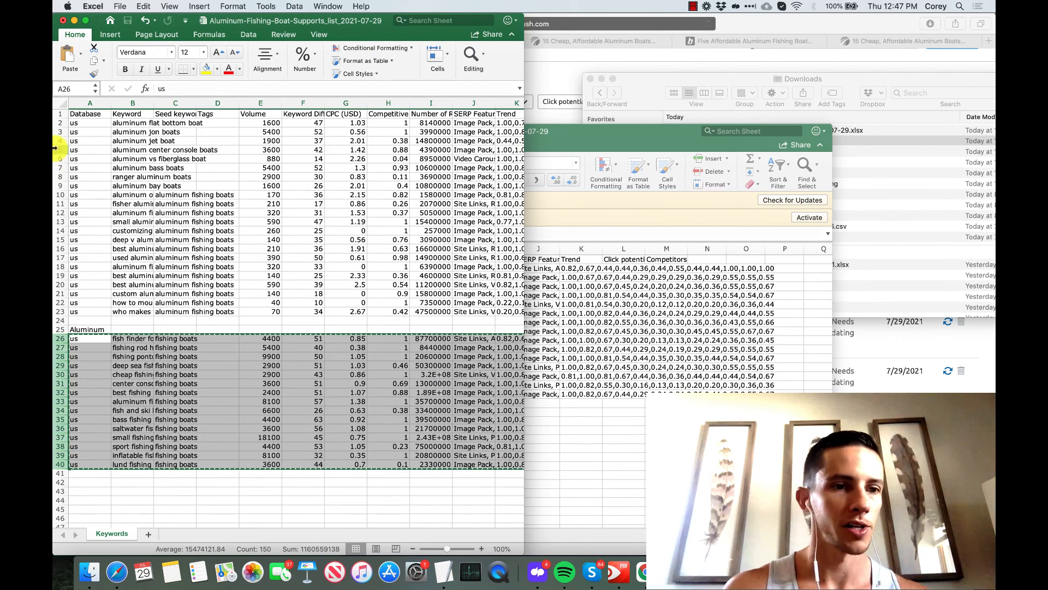
left_click(61, 122)
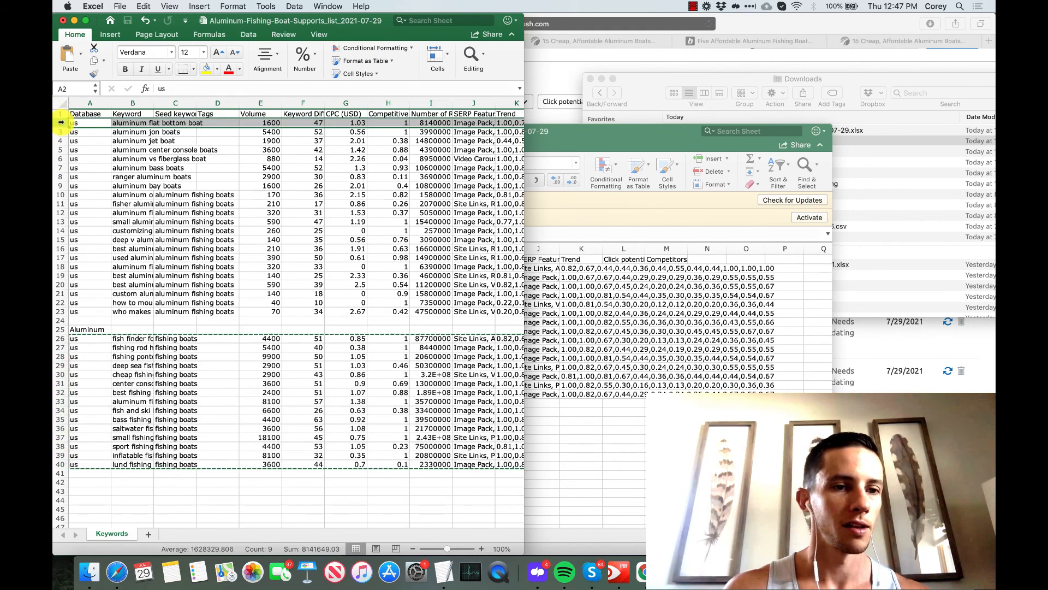
right_click(61, 123)
left_click(99, 176)
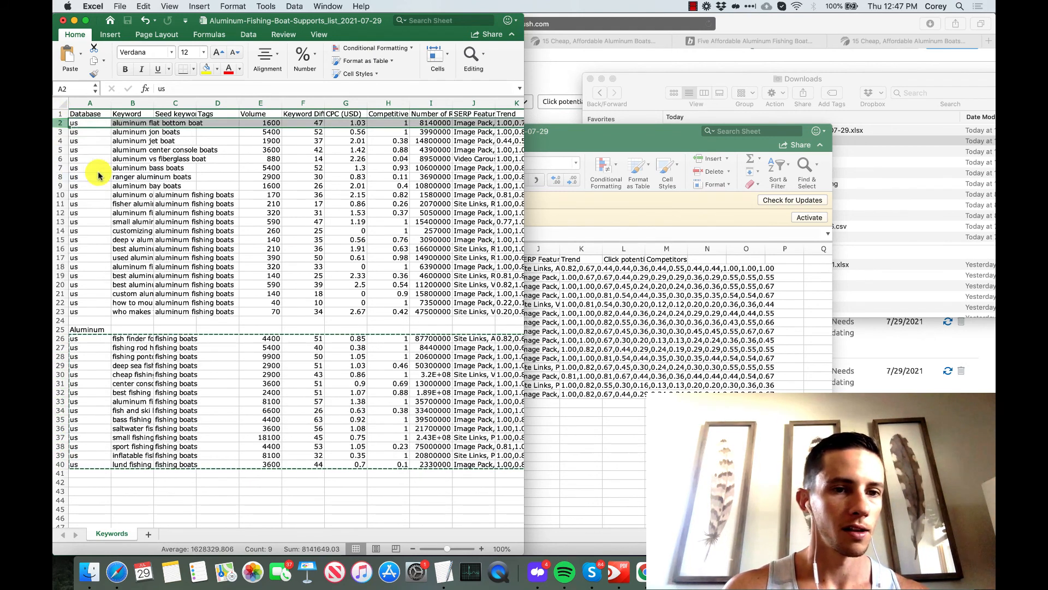
Insert two blank rows above the aluminum flat bottom boat row, starting at row 17
left_click(61, 258)
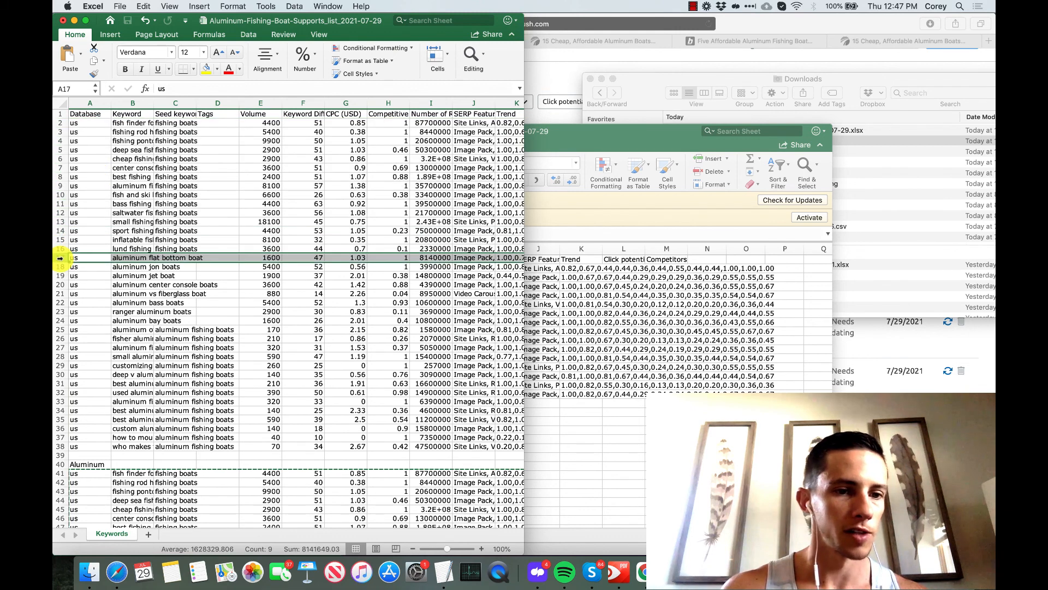
right_click(61, 258)
left_click(82, 313)
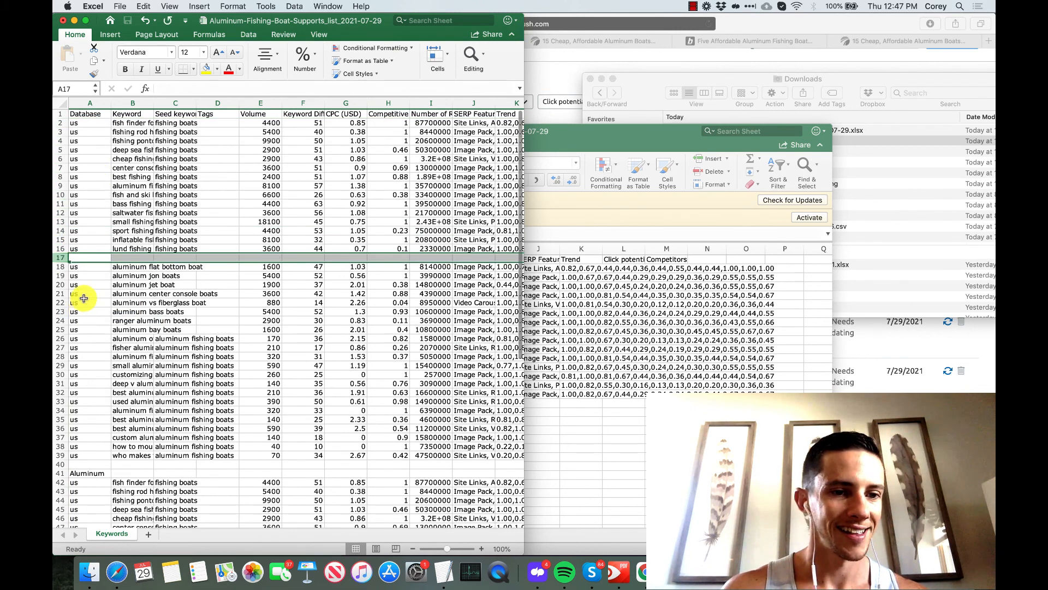
right_click(61, 261)
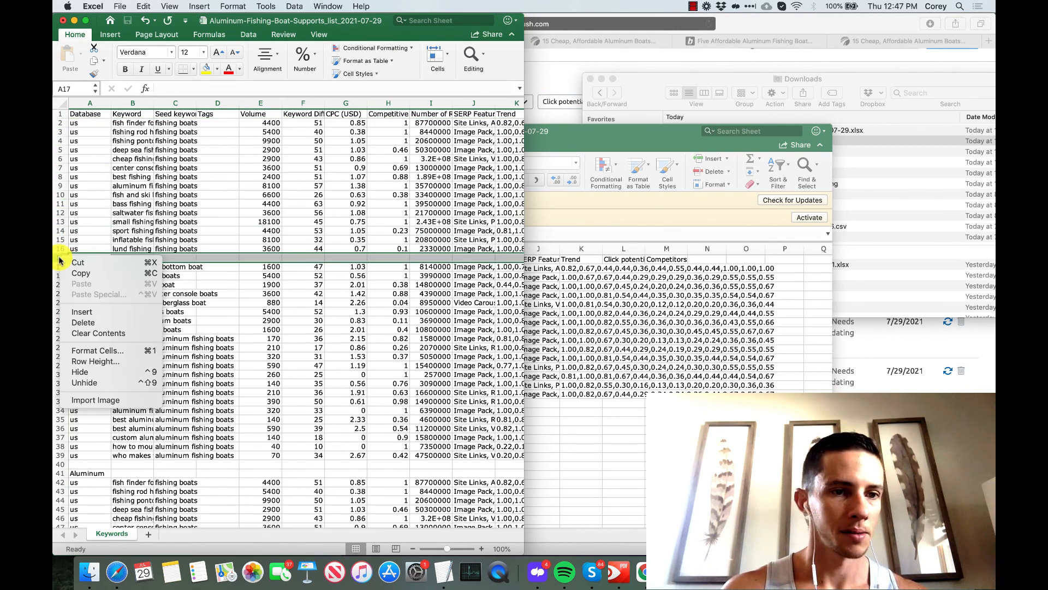
left_click(82, 312)
Enter the heading Aluminum Fishing Boats in cell A18 and make row 18 bold
left_click(85, 268)
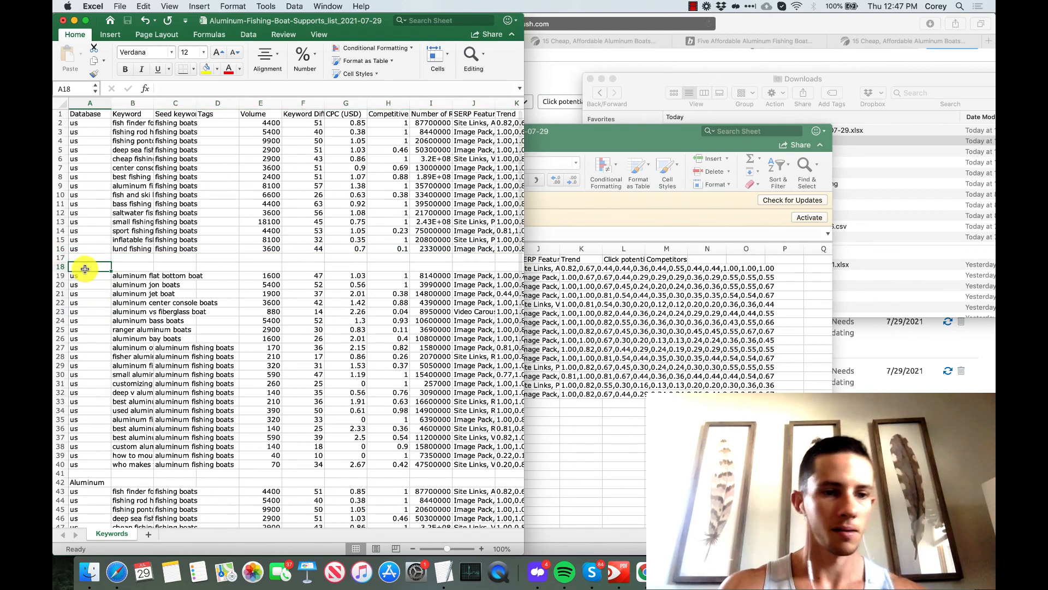
type("Aluminum")
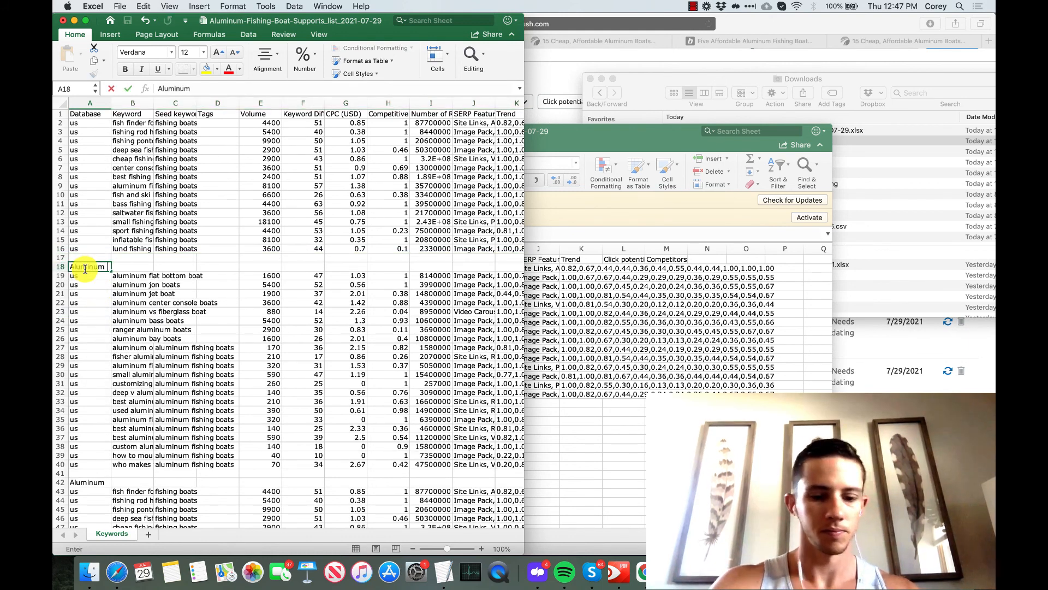
type(" Fishing Boa")
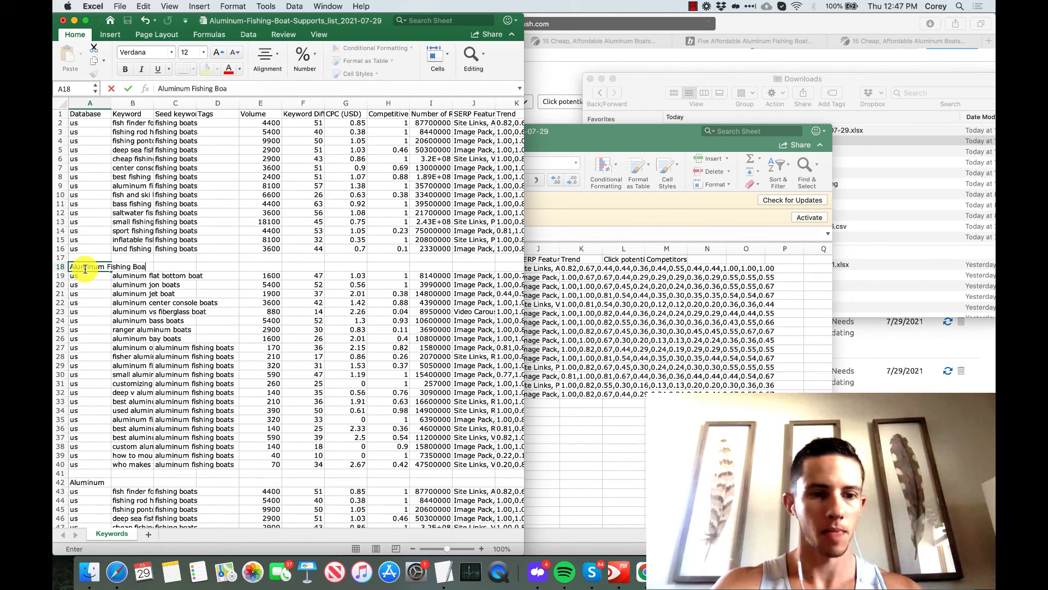
type("ts")
key("Return")
left_click(60, 267)
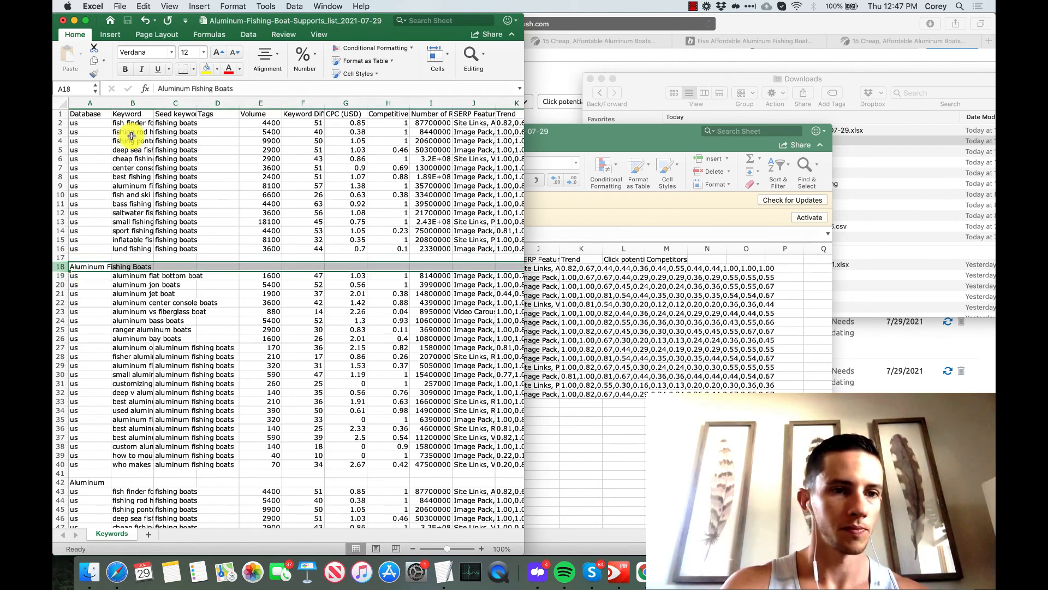
left_click(124, 69)
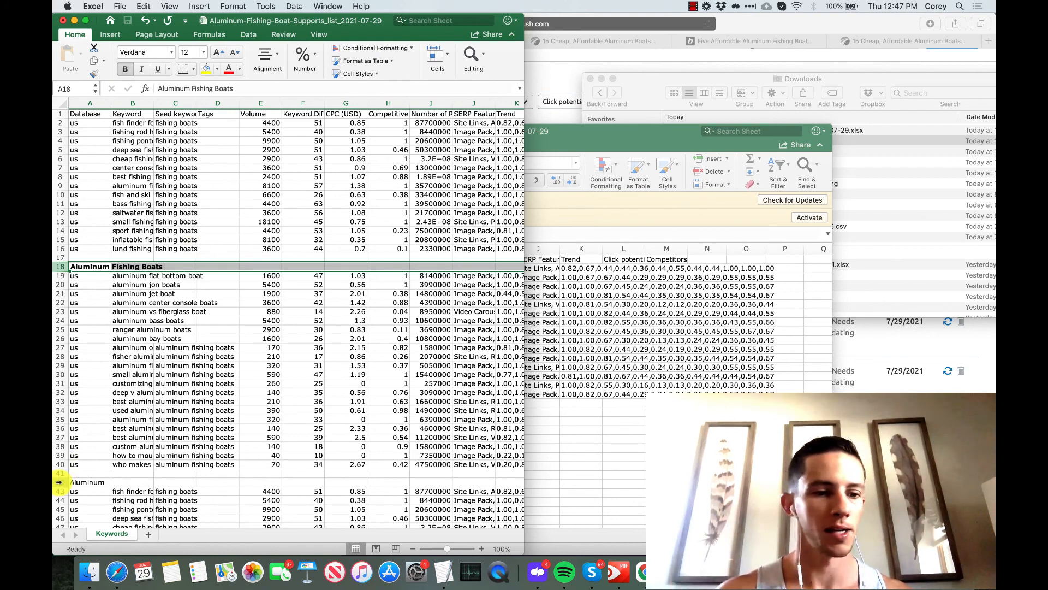
Delete rows 42 through 58 holding the Aluminum label and the duplicate fishing boat keywords
left_click_drag(61, 482, 57, 581)
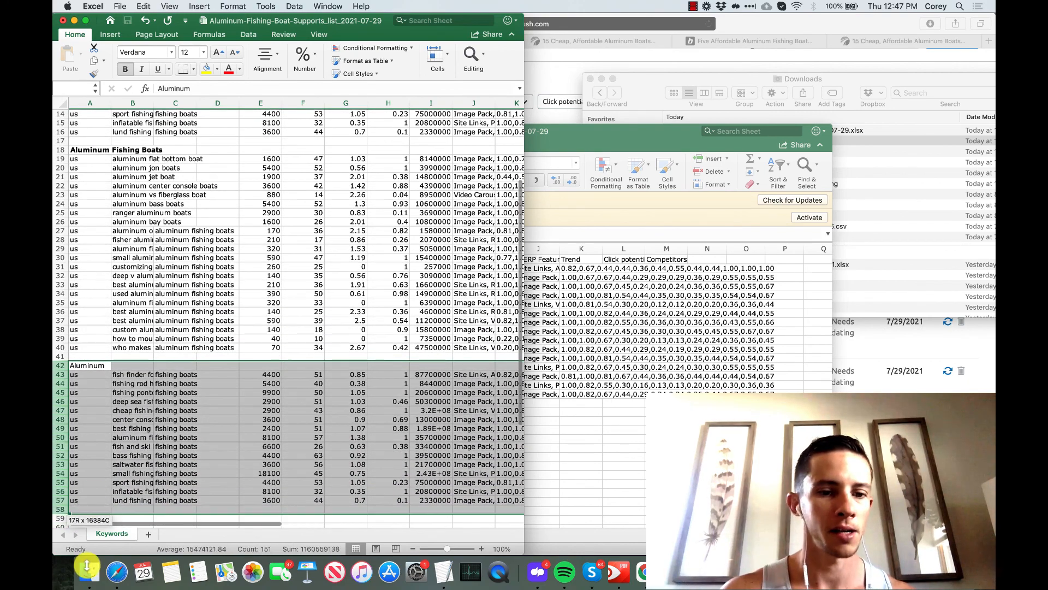
right_click(241, 402)
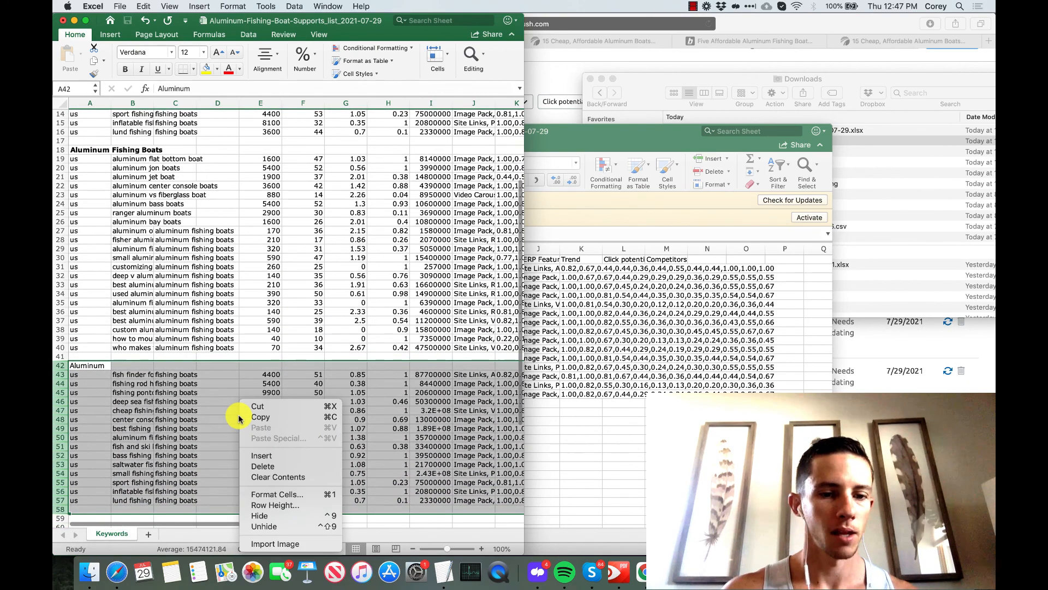
left_click(268, 467)
Enlarge the workbook window and clear columns G through Q, from CPC (USD) onward
double_click(386, 25)
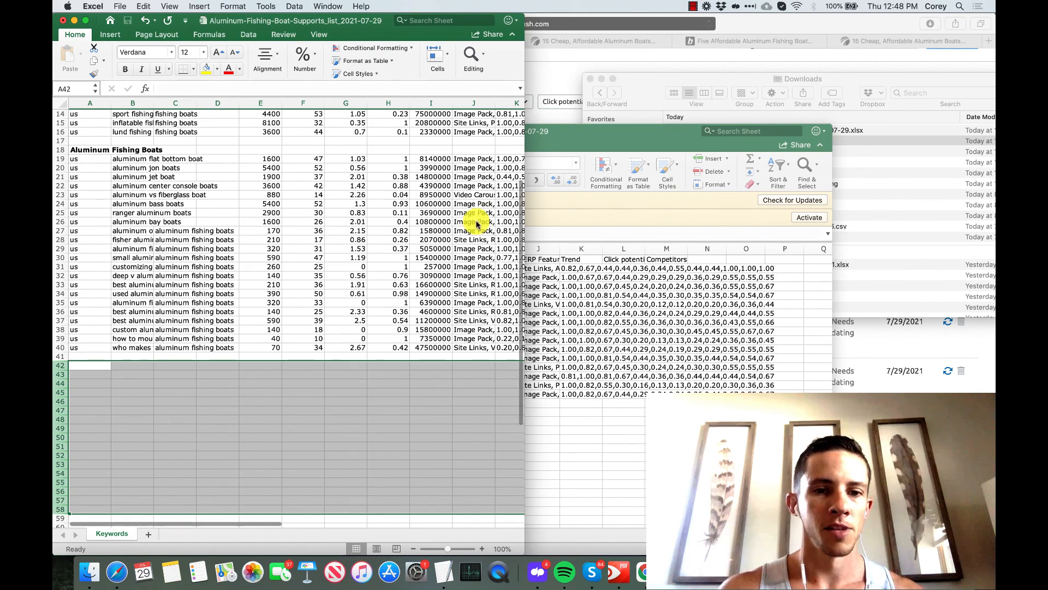
scroll(477, 221, "up", 5)
scroll(477, 221, "down", 1)
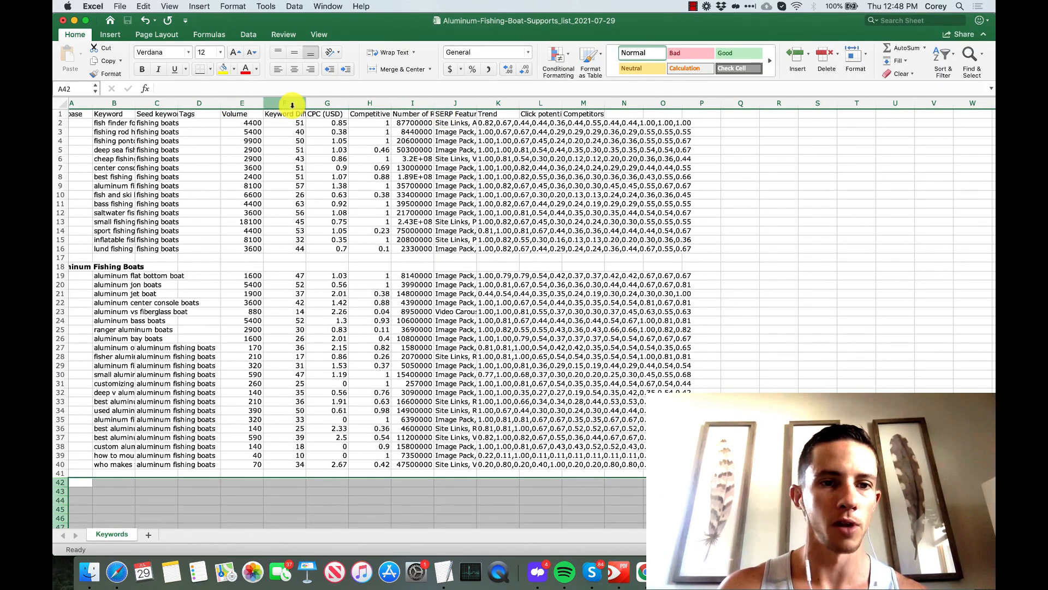
left_click_drag(327, 103, 749, 199)
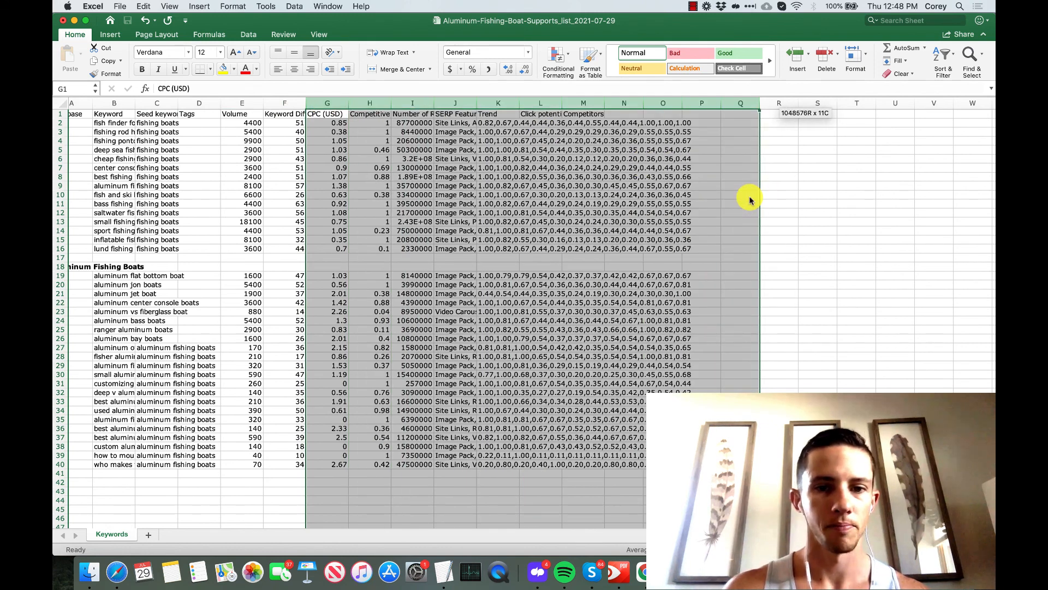
key("Delete")
left_click(442, 294)
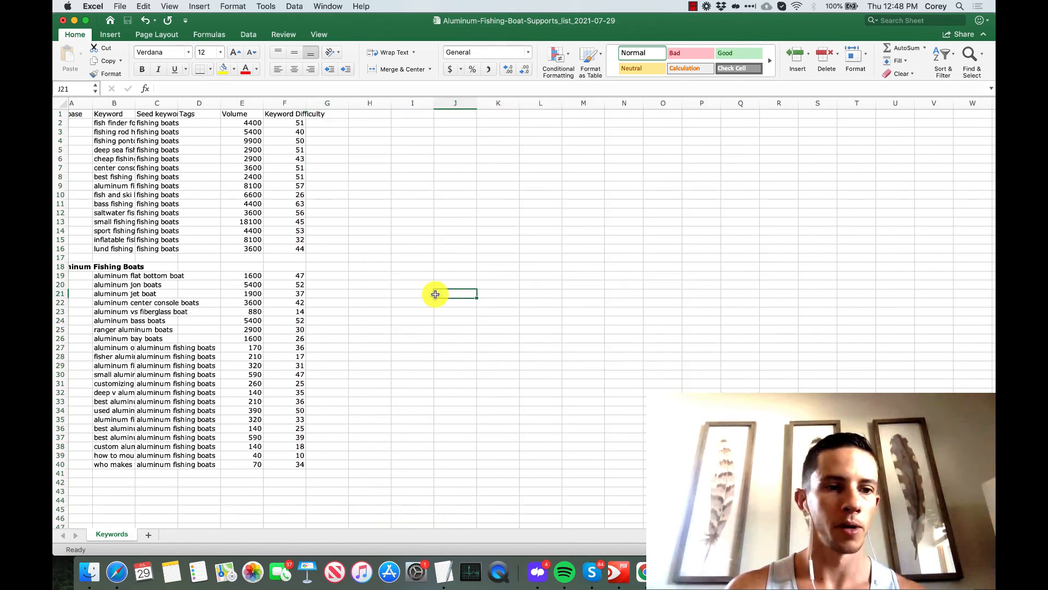
scroll(327, 351, "left", 1)
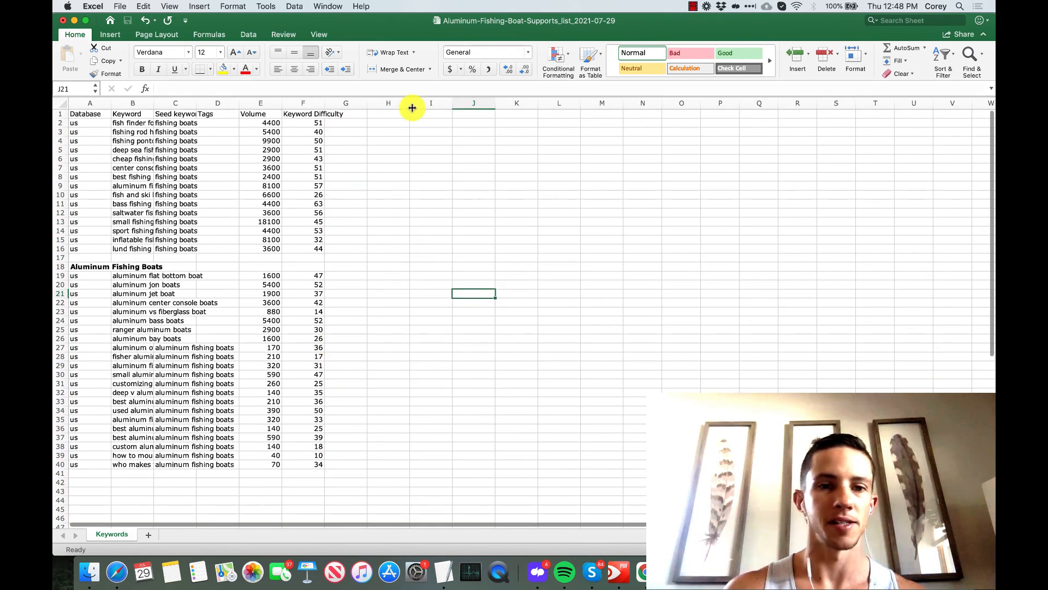
left_click(390, 267)
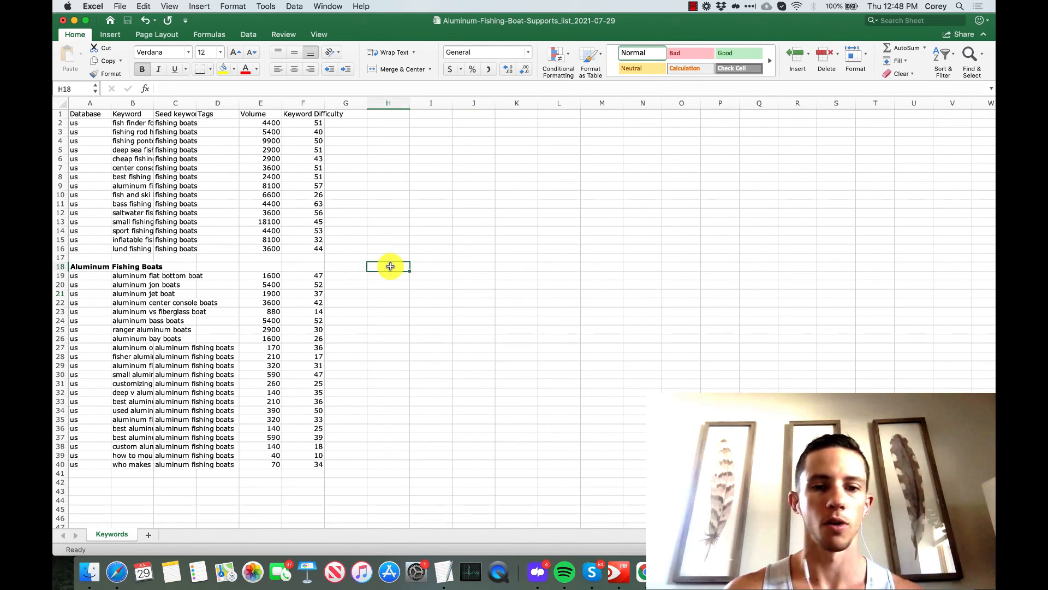
left_click(441, 265)
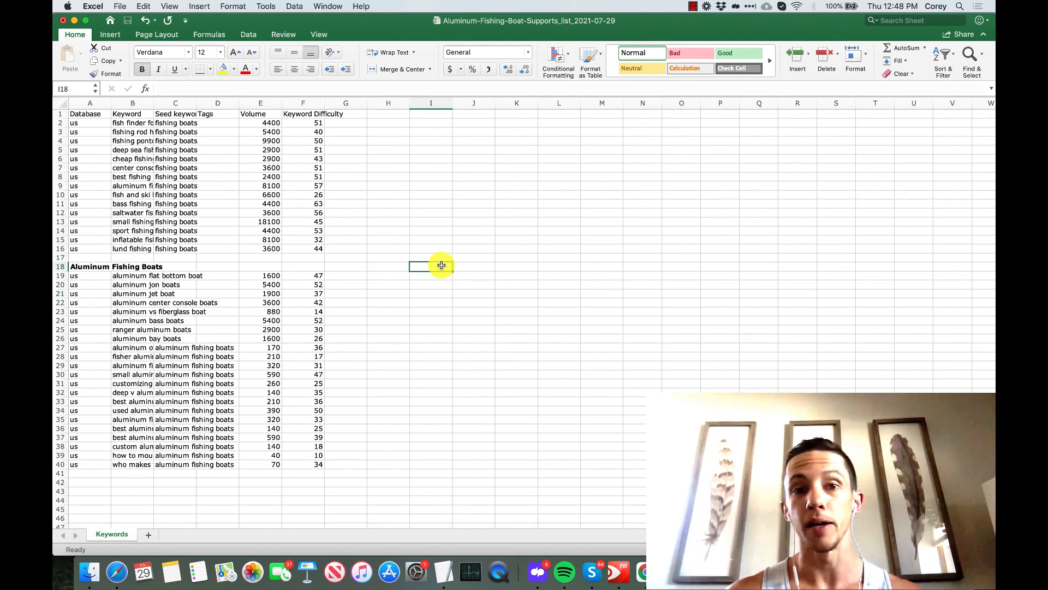
left_click(480, 265)
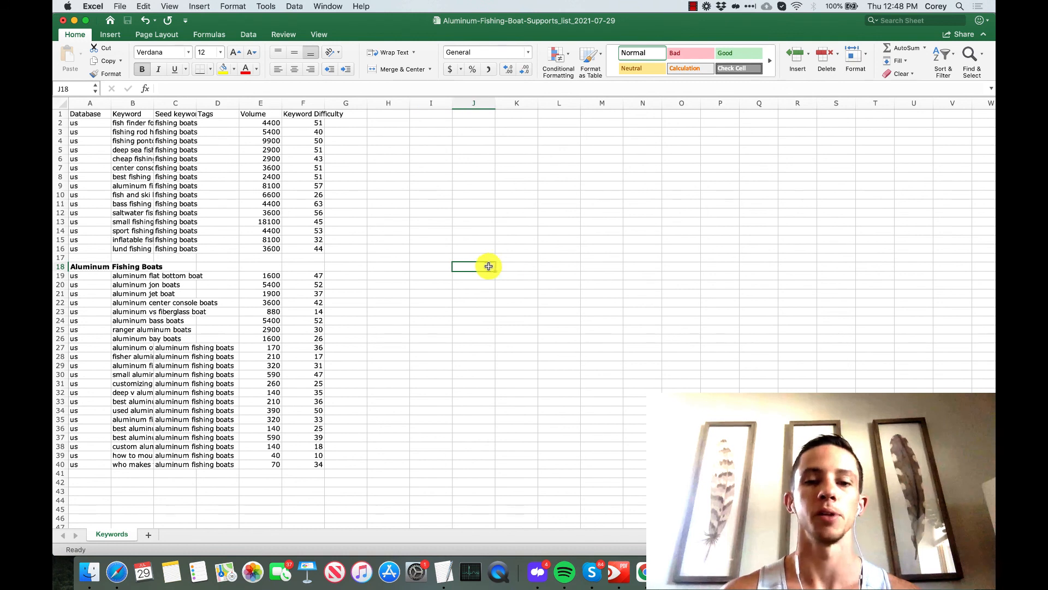
left_click(532, 266)
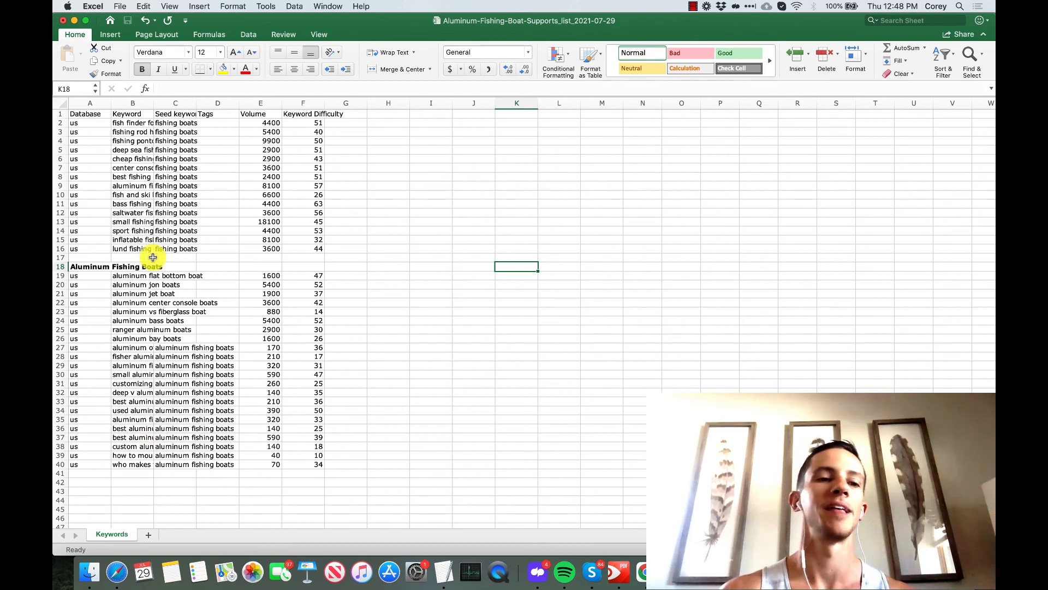
left_click(150, 185)
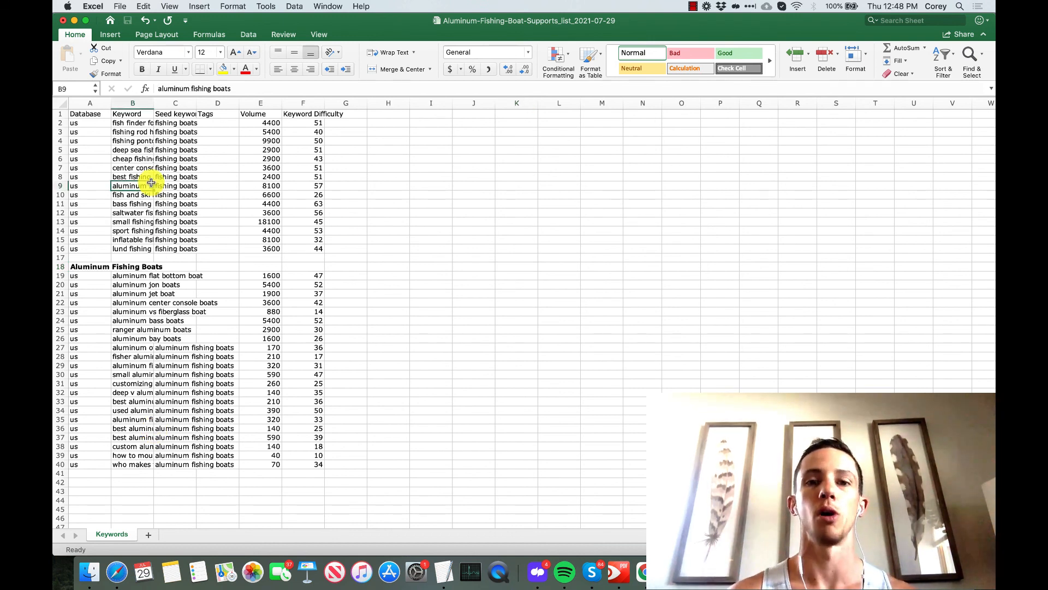